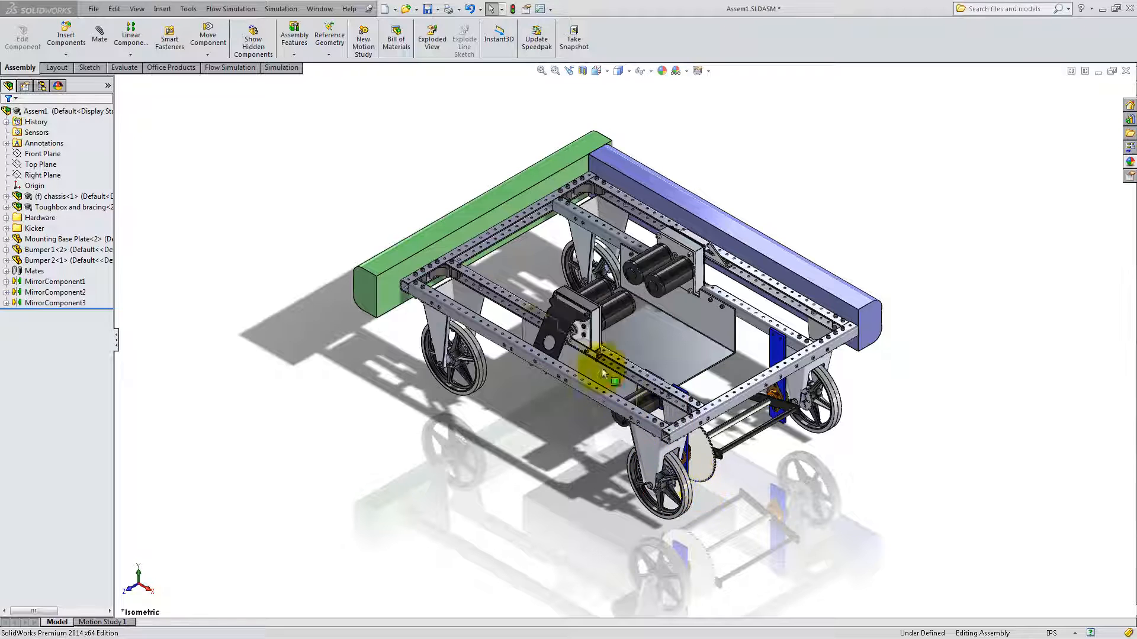
- Hide the T Brace and create a reference plane midway between the two faces of the gearbox's outer sprocket wheel
right_click(561, 328)
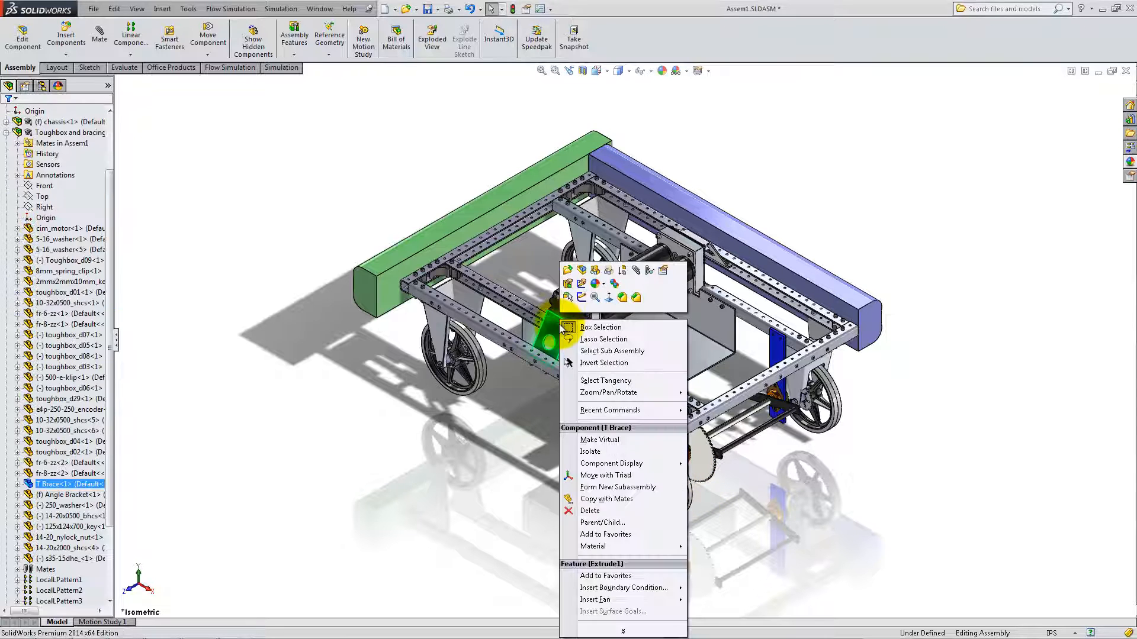
click(595, 271)
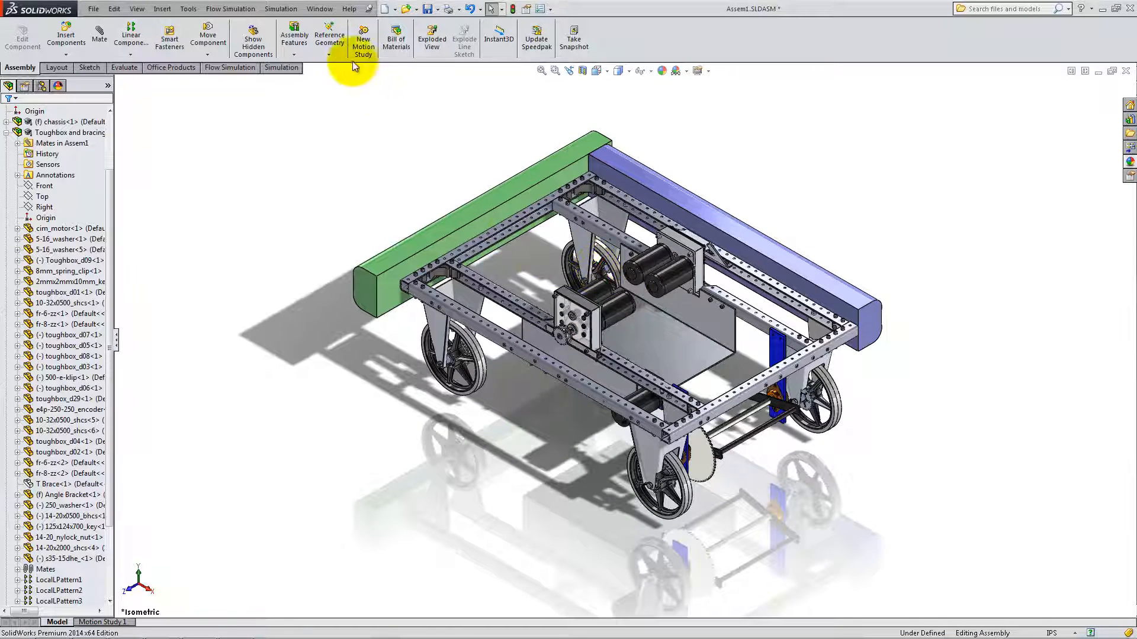
click(329, 37)
click(340, 72)
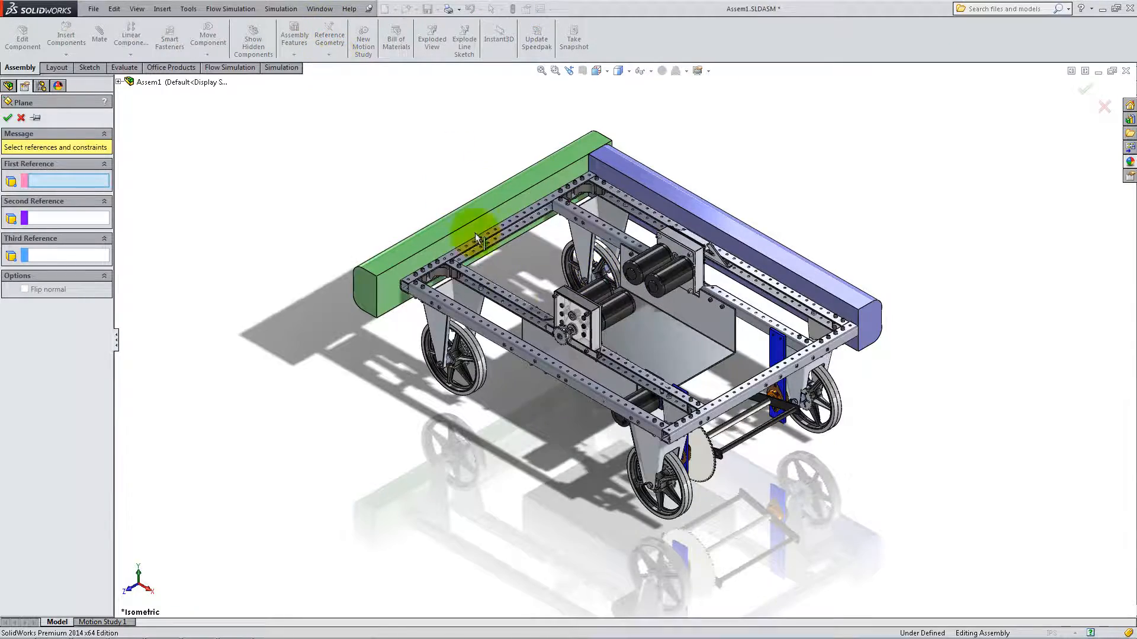
scroll(573, 341, down, 8)
click(592, 336)
middle_drag(598, 341, 525, 322)
click(610, 265)
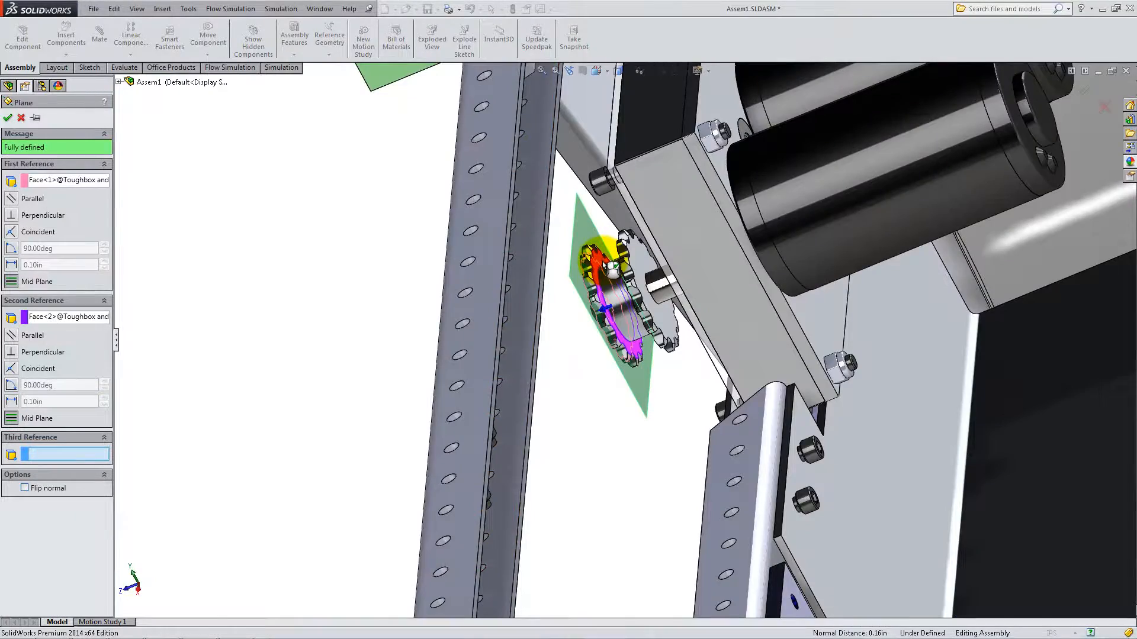
middle_drag(613, 269, 629, 320)
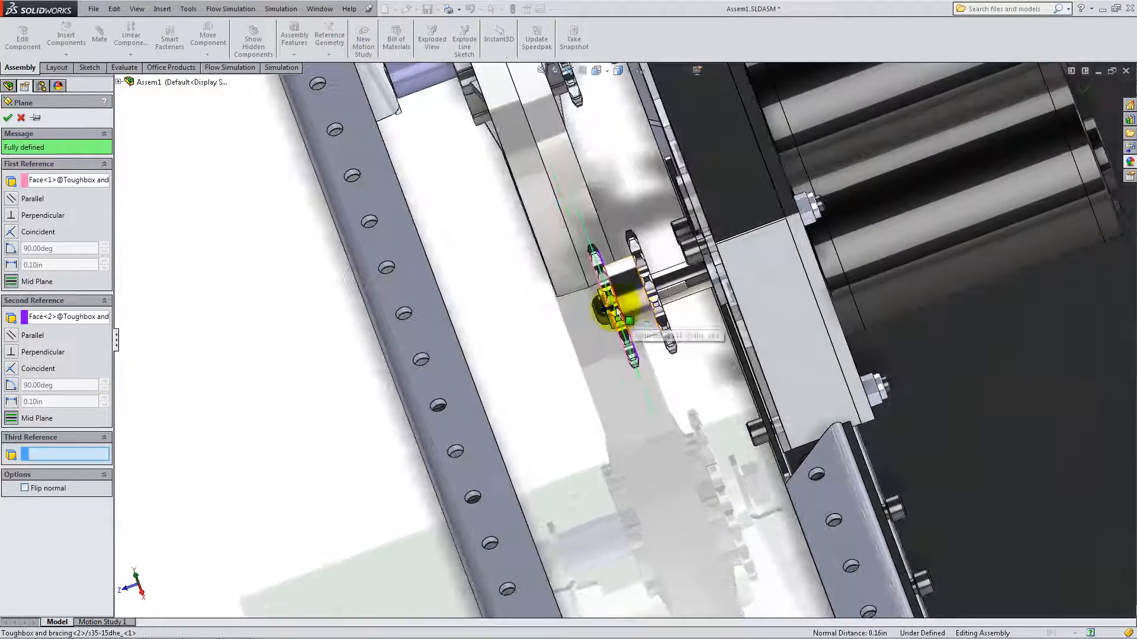
click(8, 117)
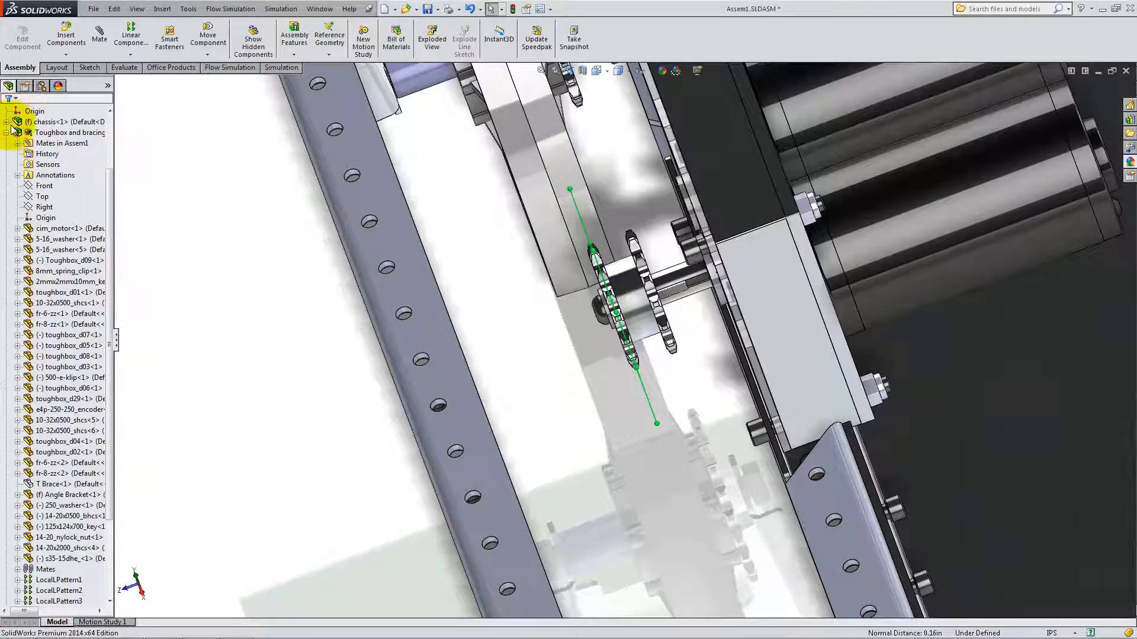
click(8, 133)
- Start a Belt/Chain feature with a tooth-root edge of the gearbox's outer sprocket wheel as the first belt member
click(291, 46)
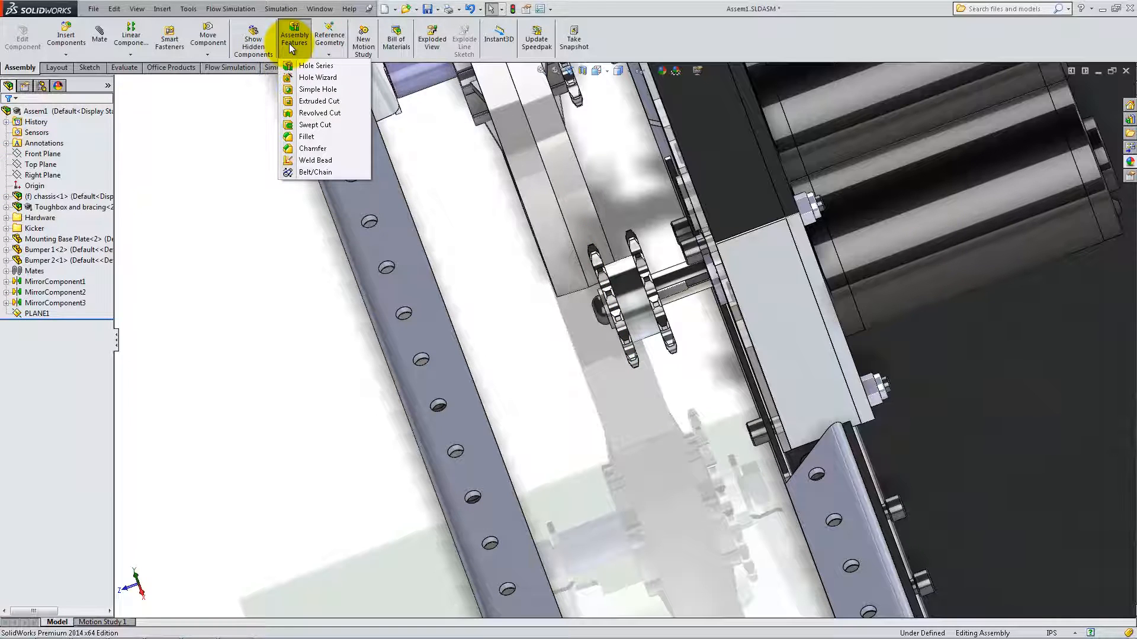
click(298, 172)
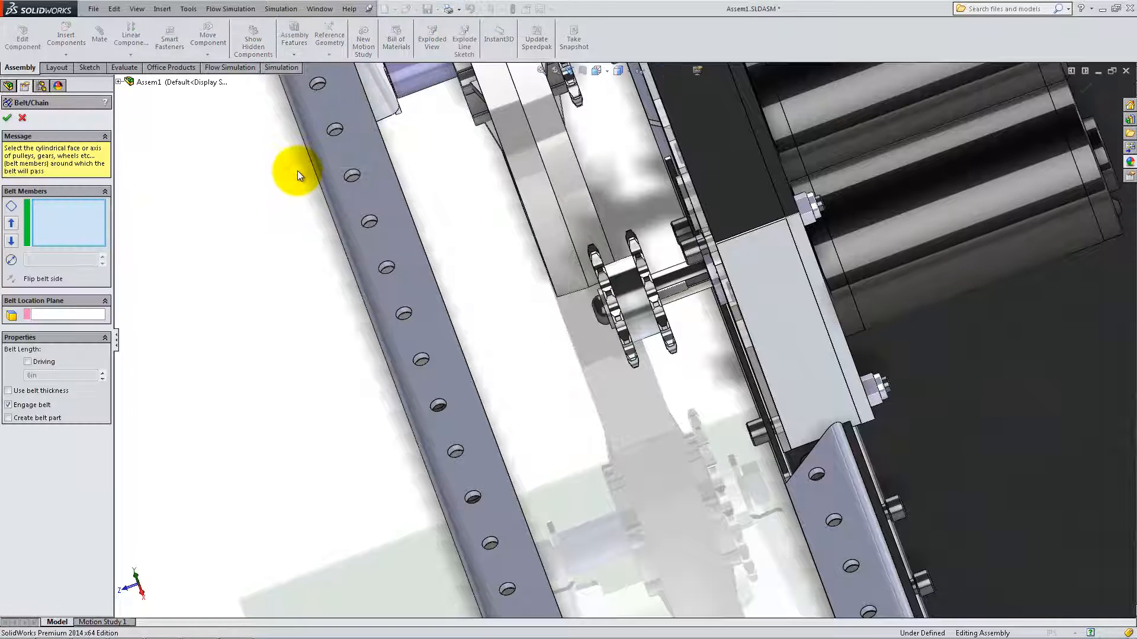
scroll(610, 296, down, 5)
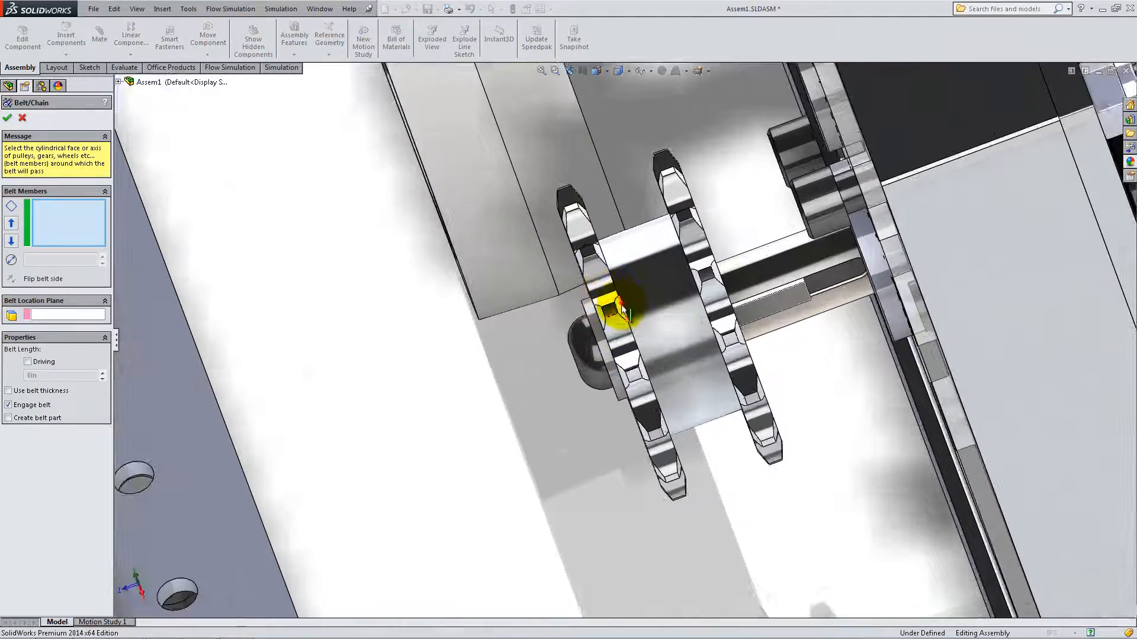
click(620, 304)
middle_drag(621, 305, 597, 323)
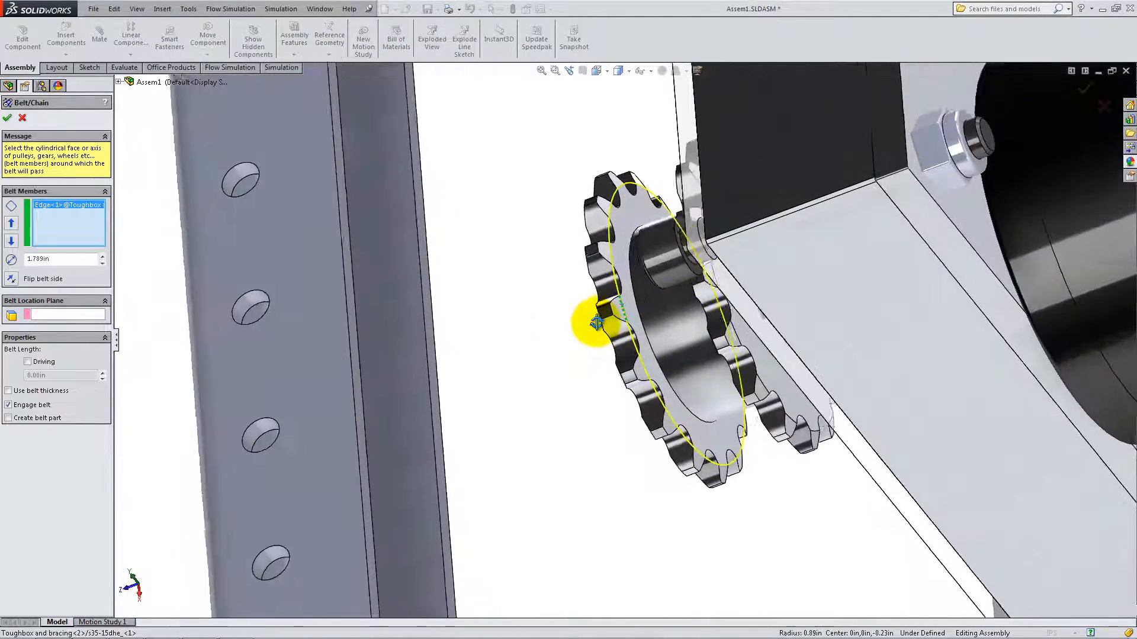
- Add the S35-22LE sprocket on the front right wheel mount as the second belt member
scroll(622, 367, up, 10)
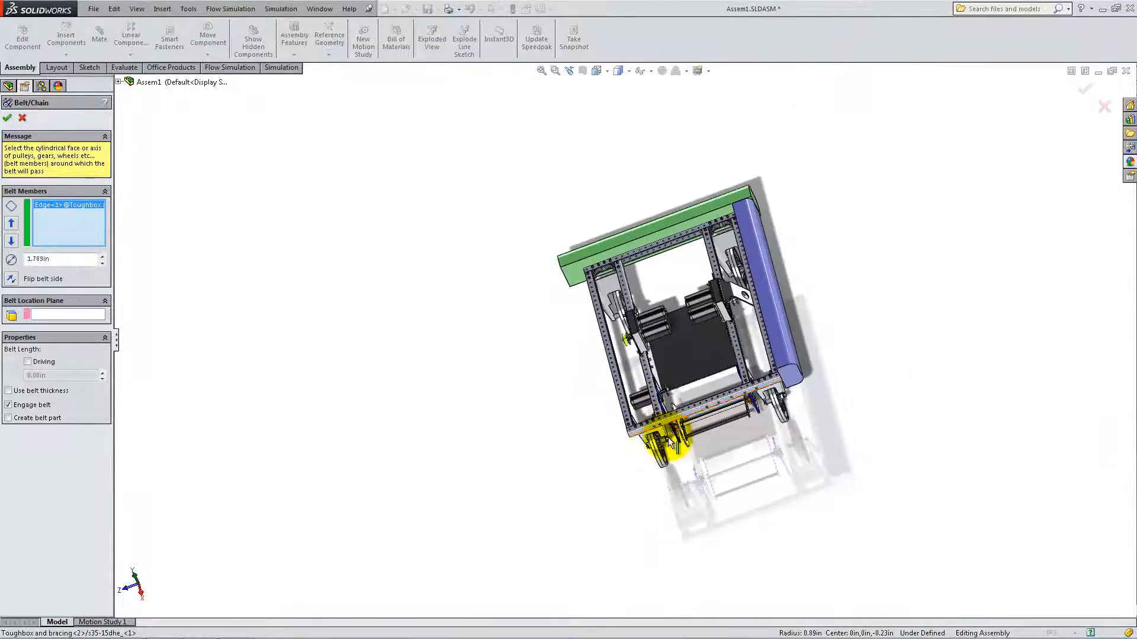
scroll(668, 437, down, 8)
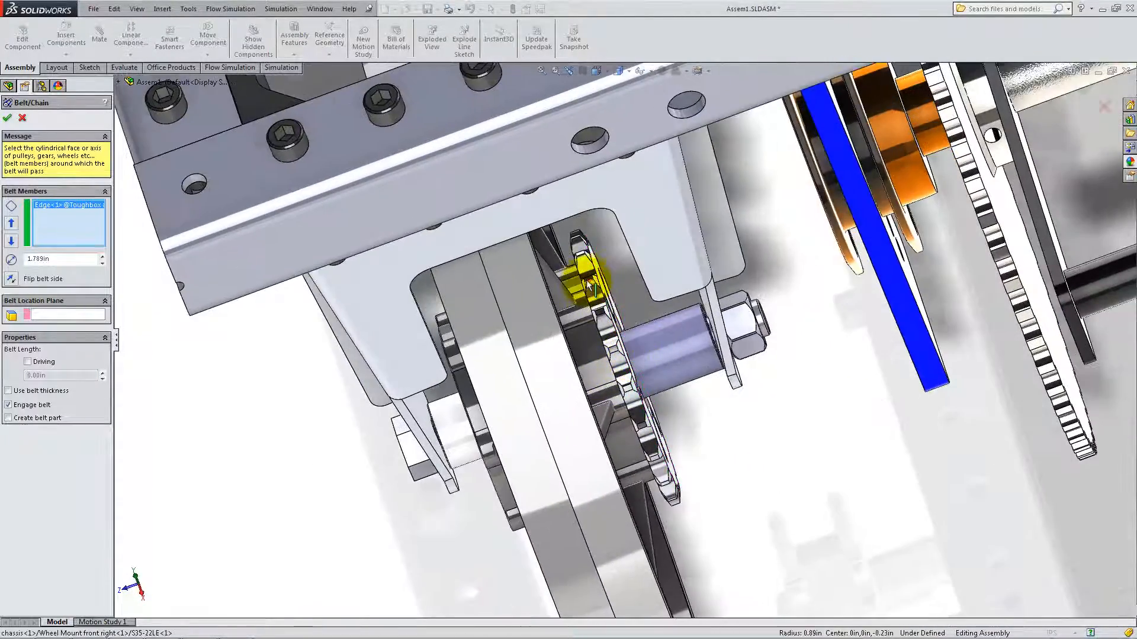
scroll(586, 285, down, 2)
click(583, 239)
scroll(584, 240, up, 5)
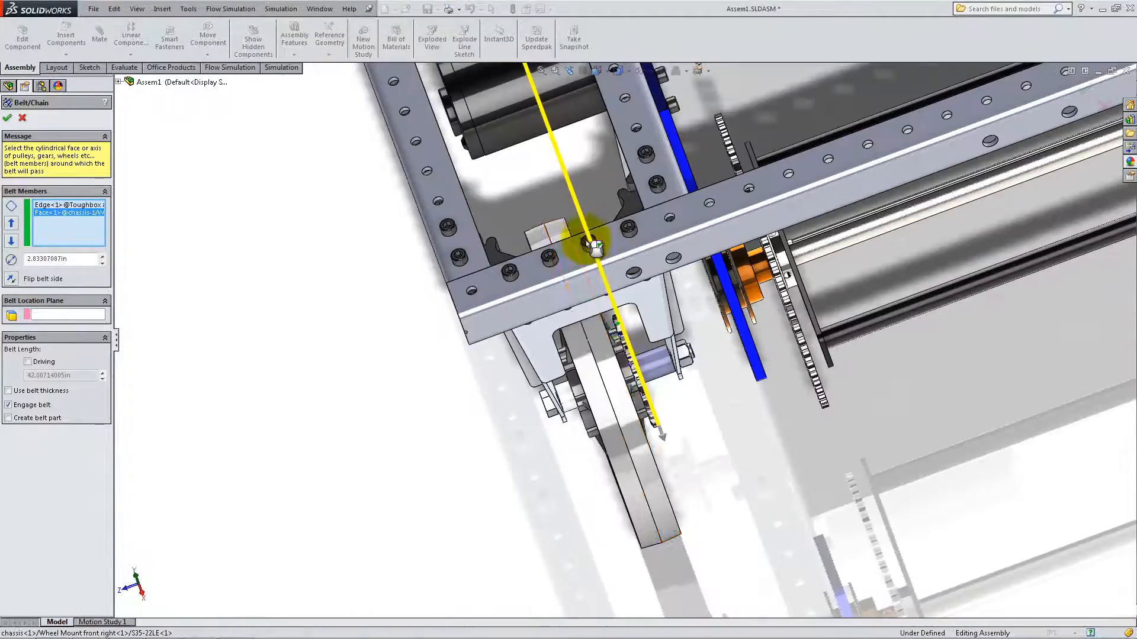
- Create the belt on location plane PLANE1, with Engage belt off and Create belt part on
middle_drag(597, 352, 669, 224)
scroll(417, 246, up, 3)
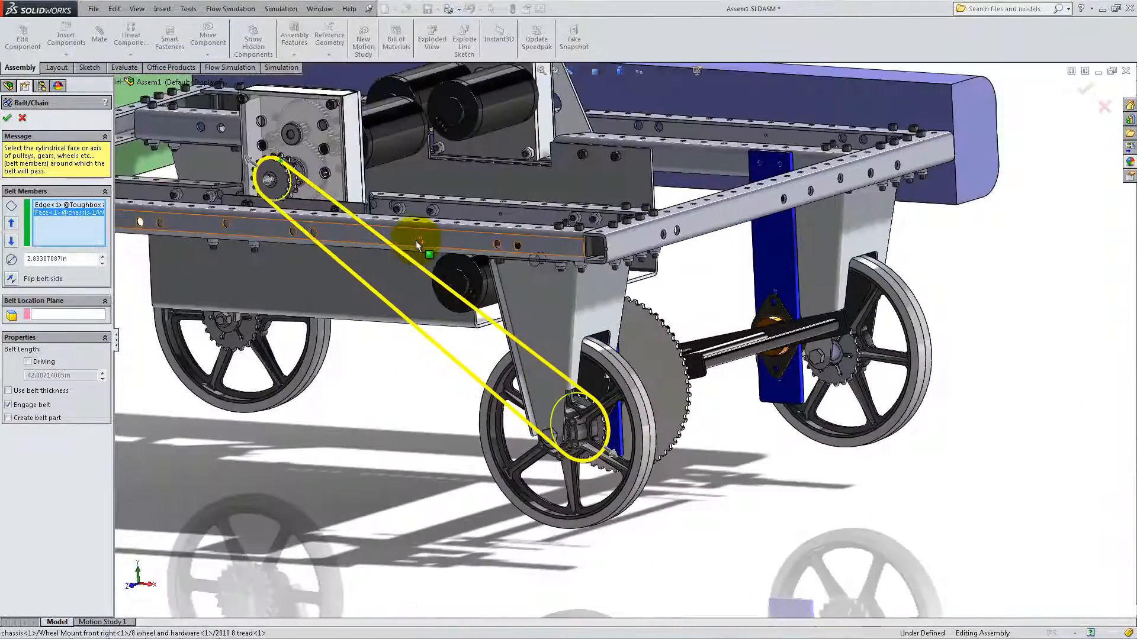
scroll(417, 246, up, 2)
click(93, 317)
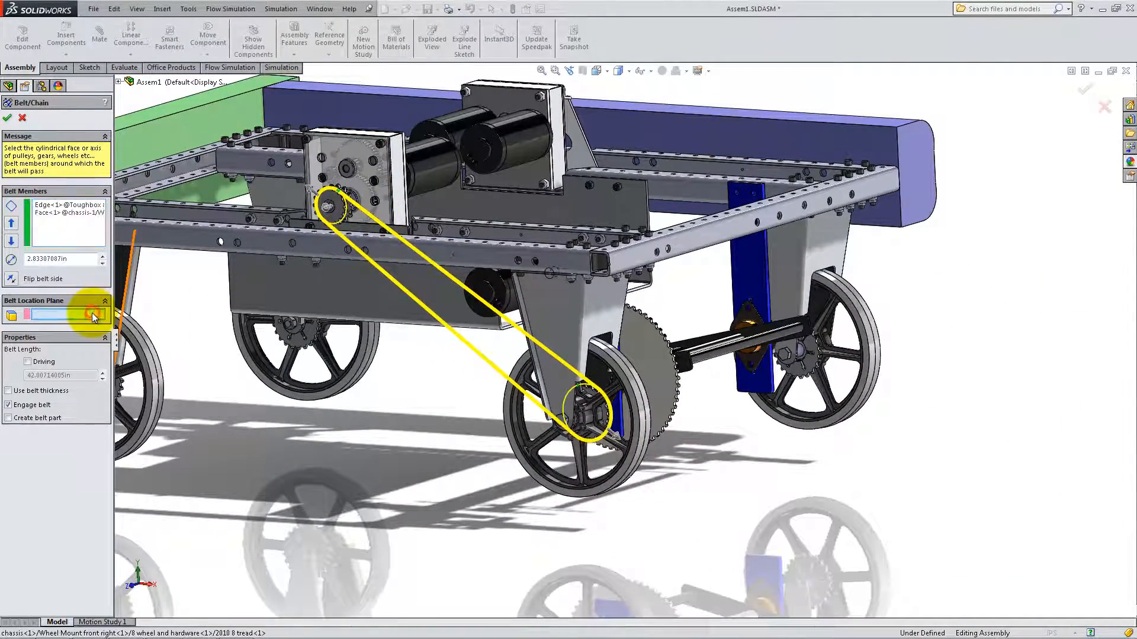
click(118, 82)
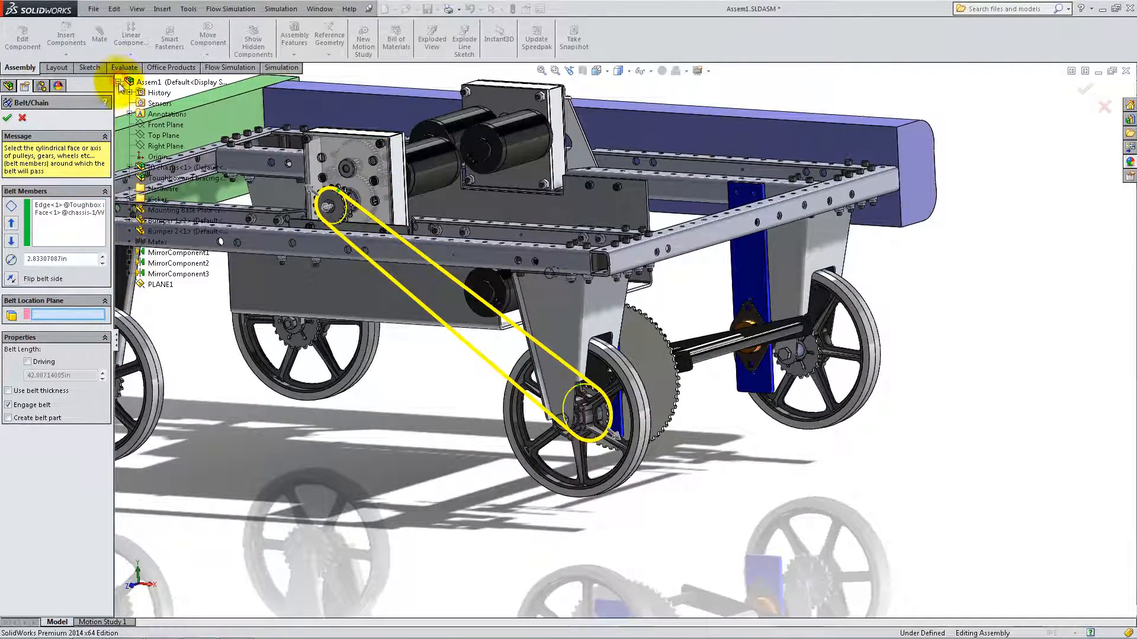
click(157, 285)
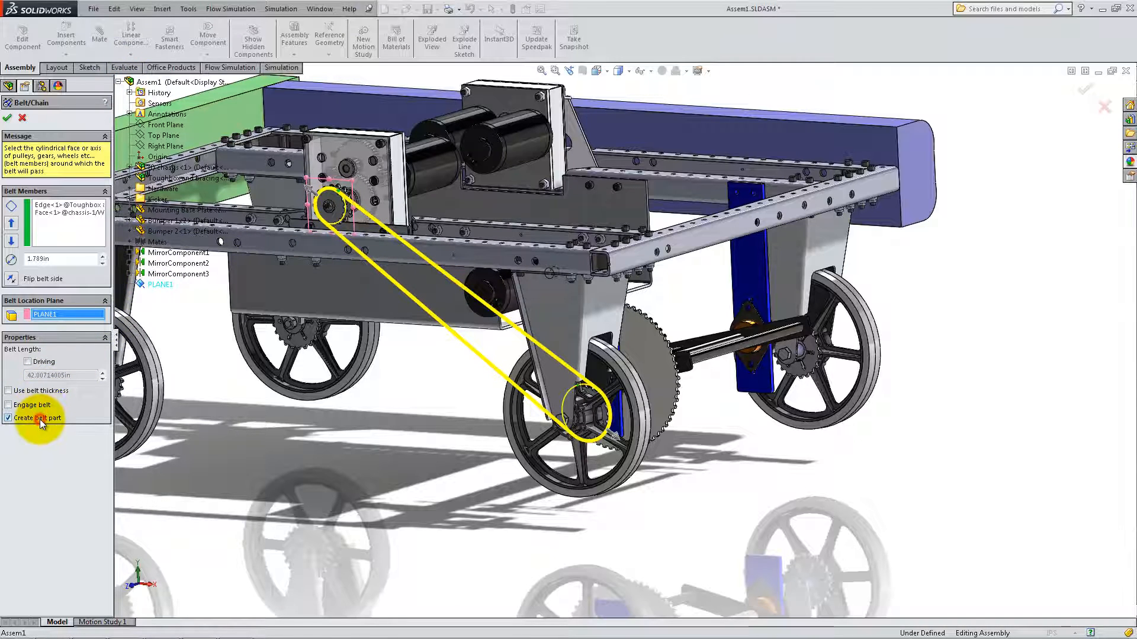
click(7, 118)
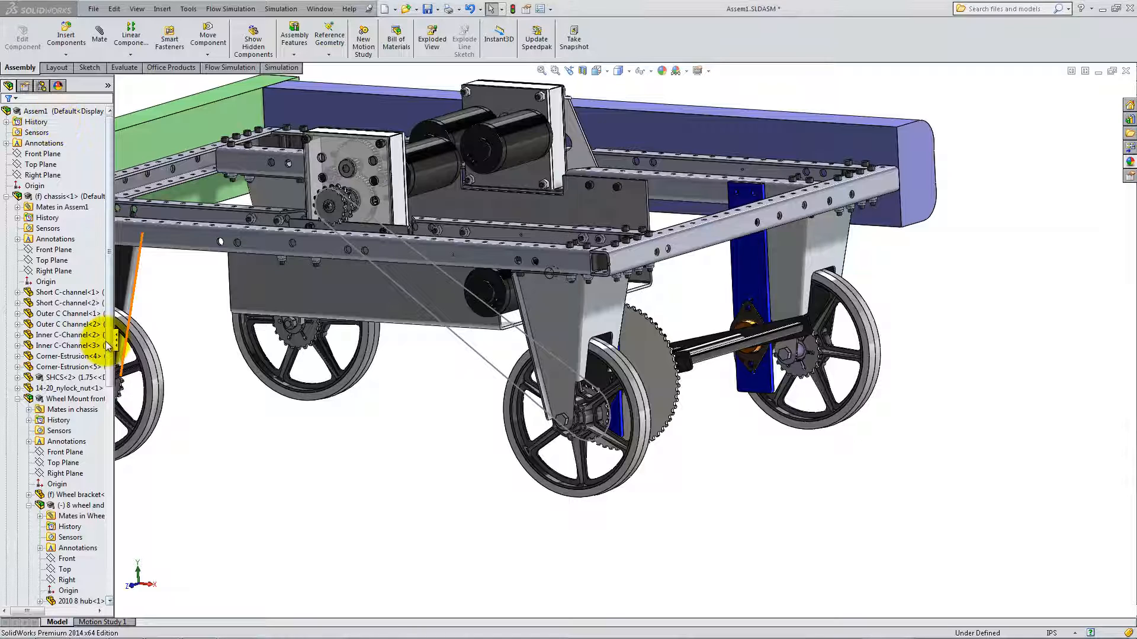
- Open the belt part contained in the Belt1 feature for editing in its own window
drag(108, 346, 113, 589)
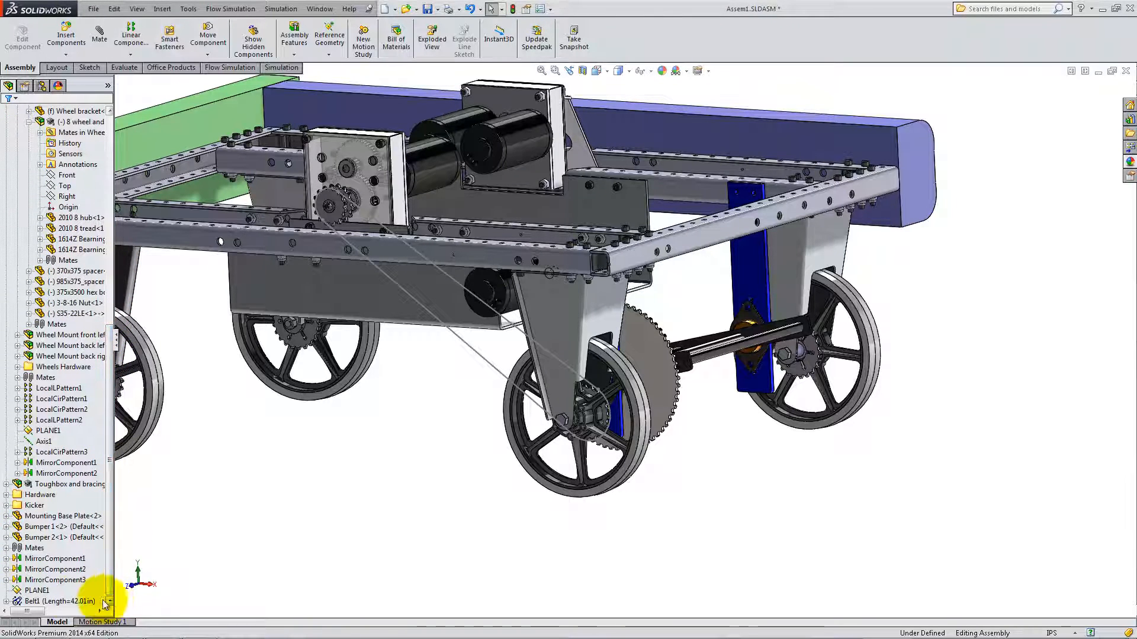
click(6, 602)
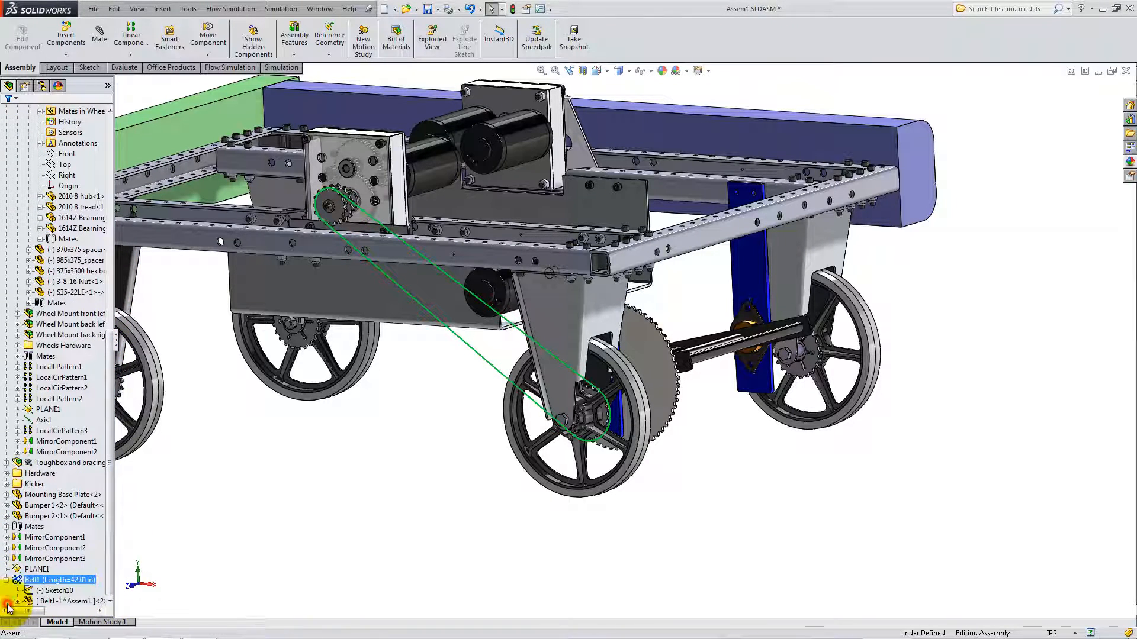
click(49, 591)
click(48, 601)
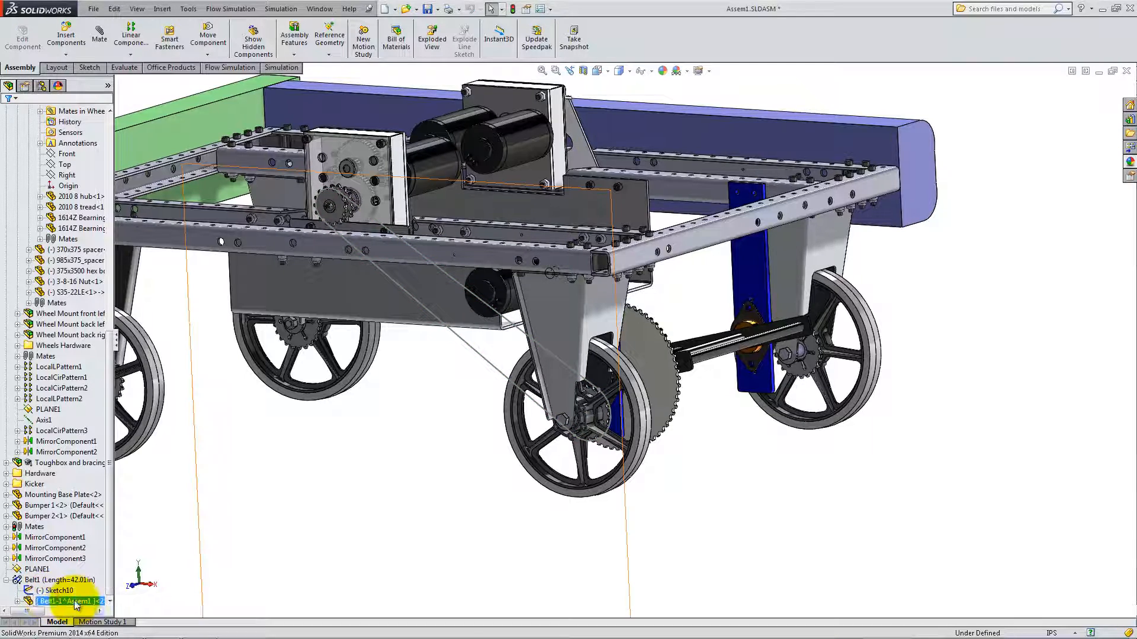
right_click(76, 603)
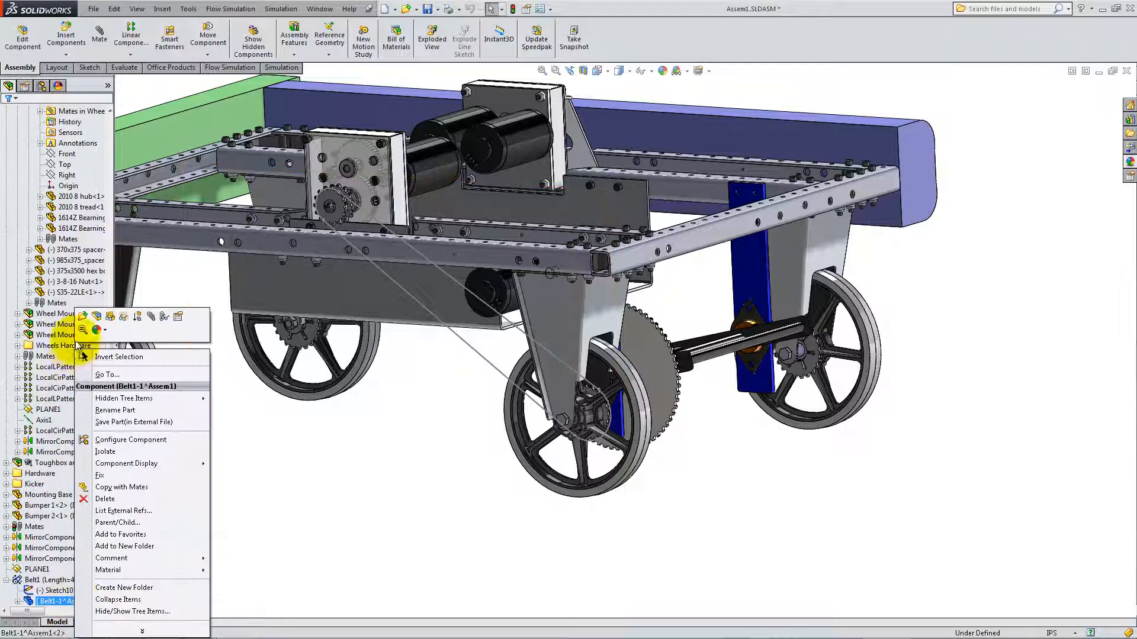
click(83, 322)
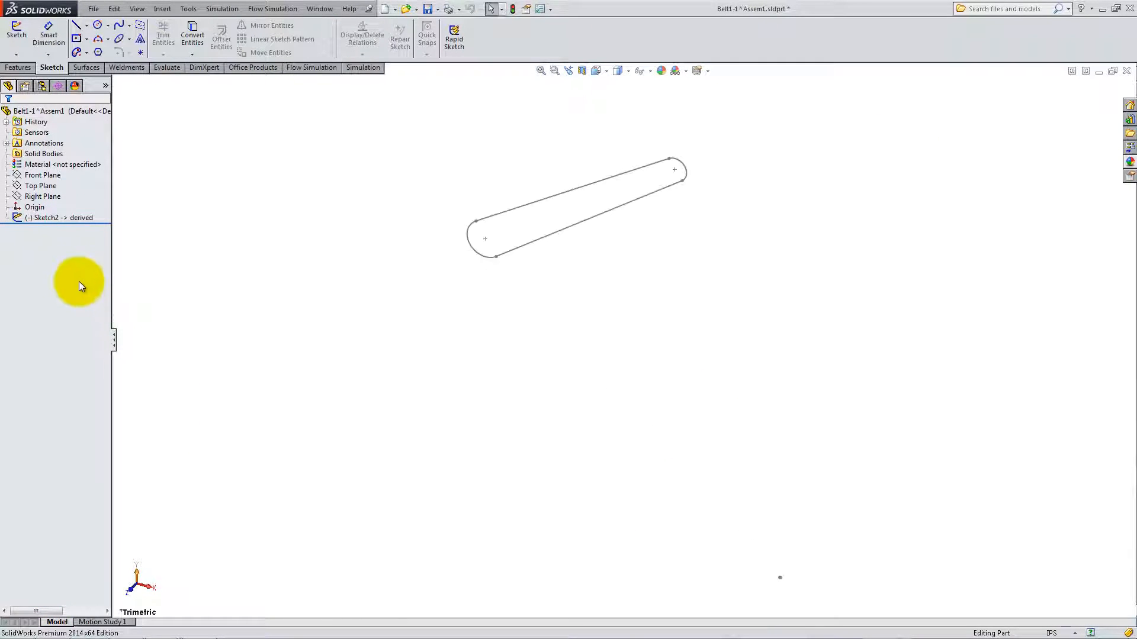
- On the Front Plane, sketch a circle about 0.67 in in diameter centred where the belt path's upper line meets the end arc
click(61, 218)
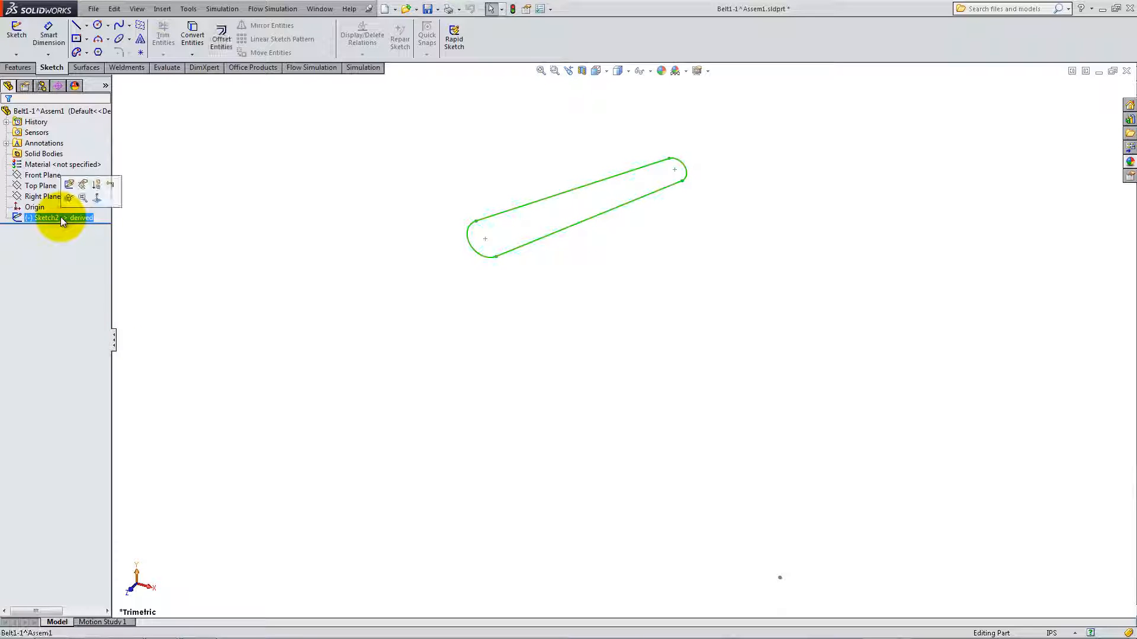
right_click(42, 176)
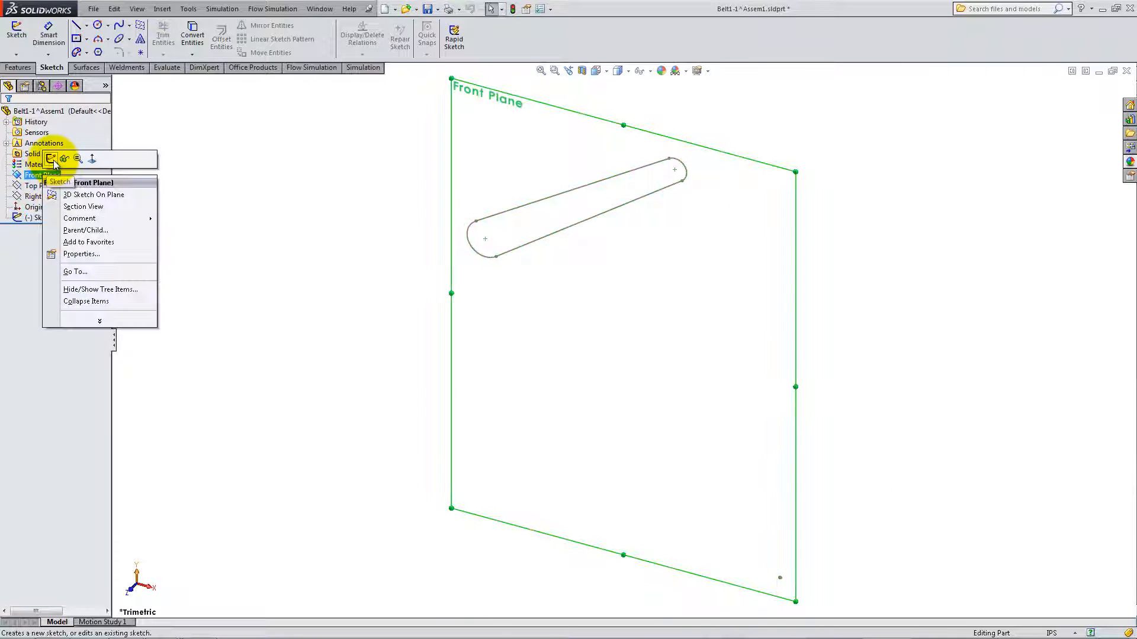
click(52, 158)
click(595, 70)
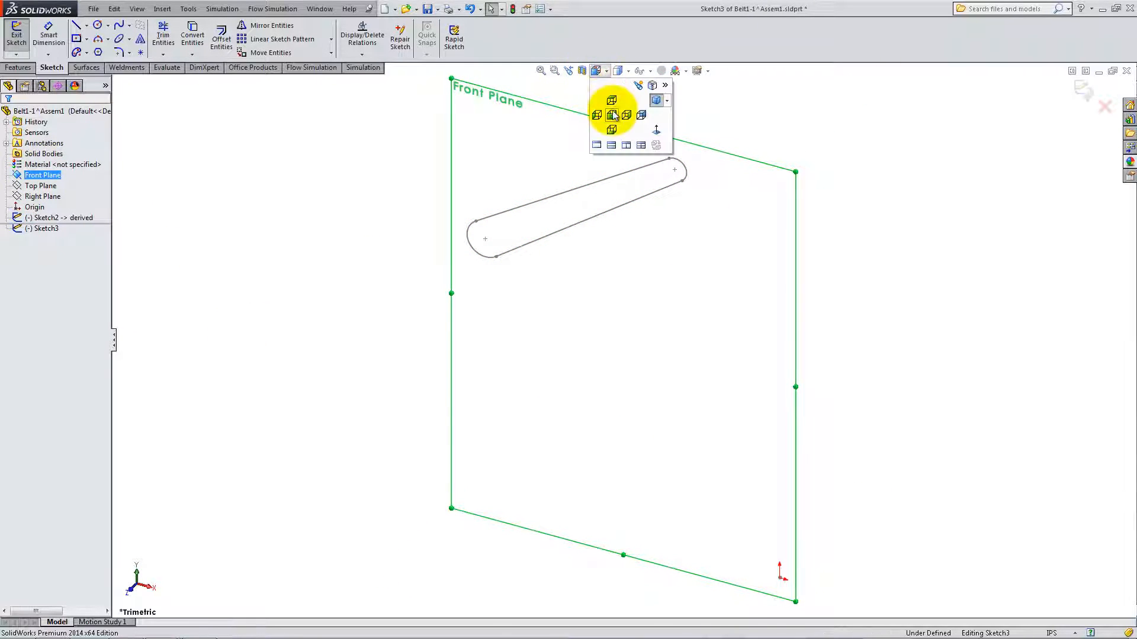
click(644, 122)
scroll(839, 247, down, 10)
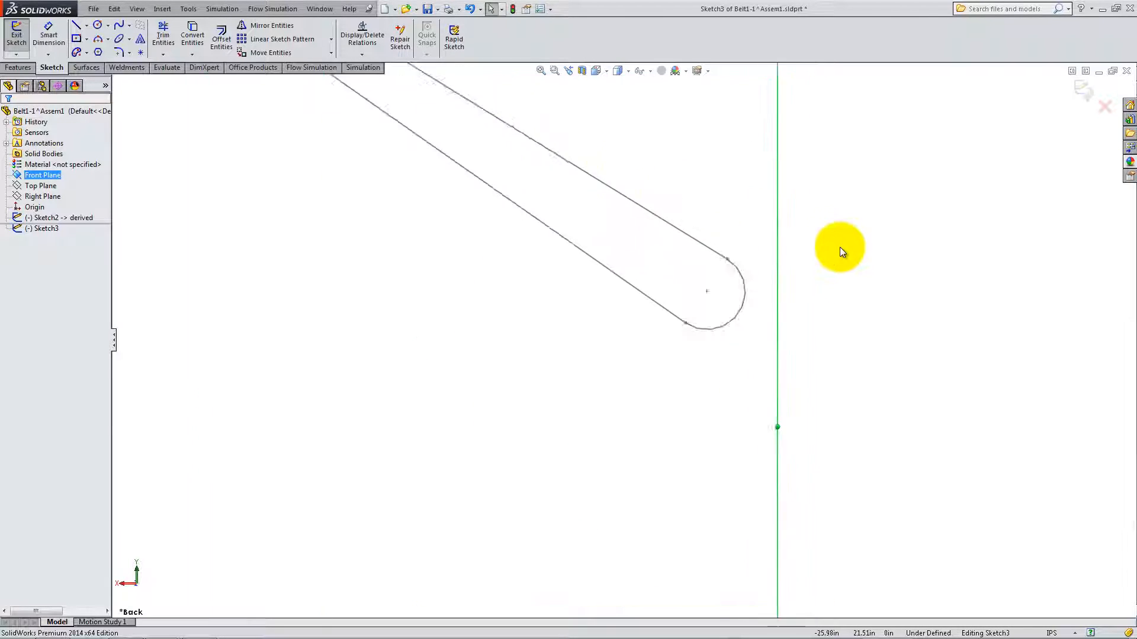
click(101, 27)
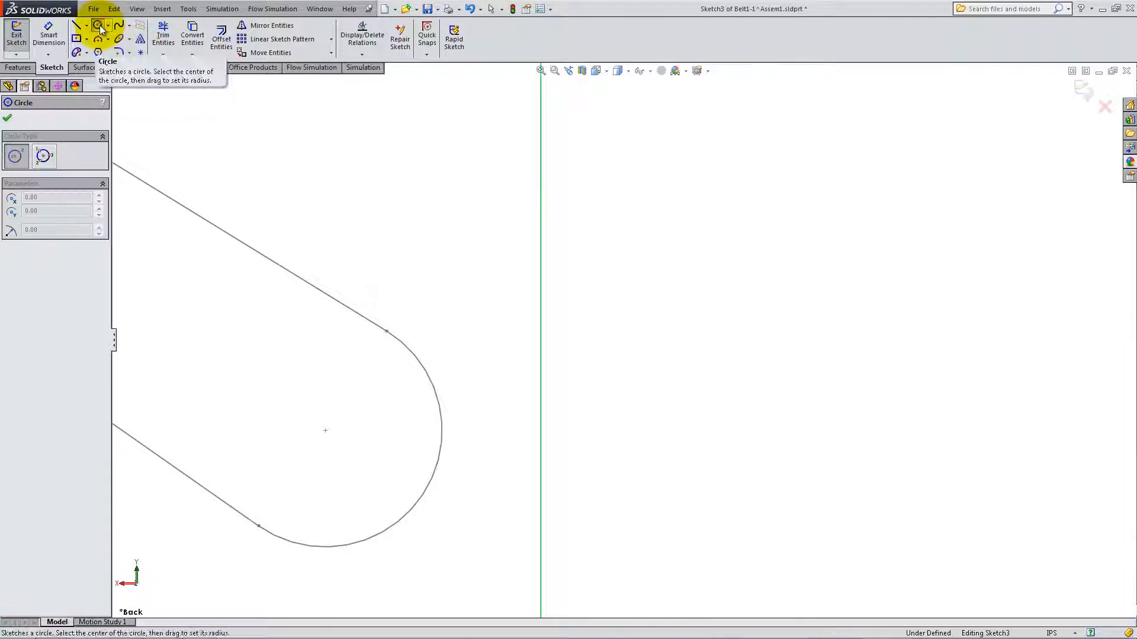
click(386, 332)
click(408, 315)
right_click(412, 290)
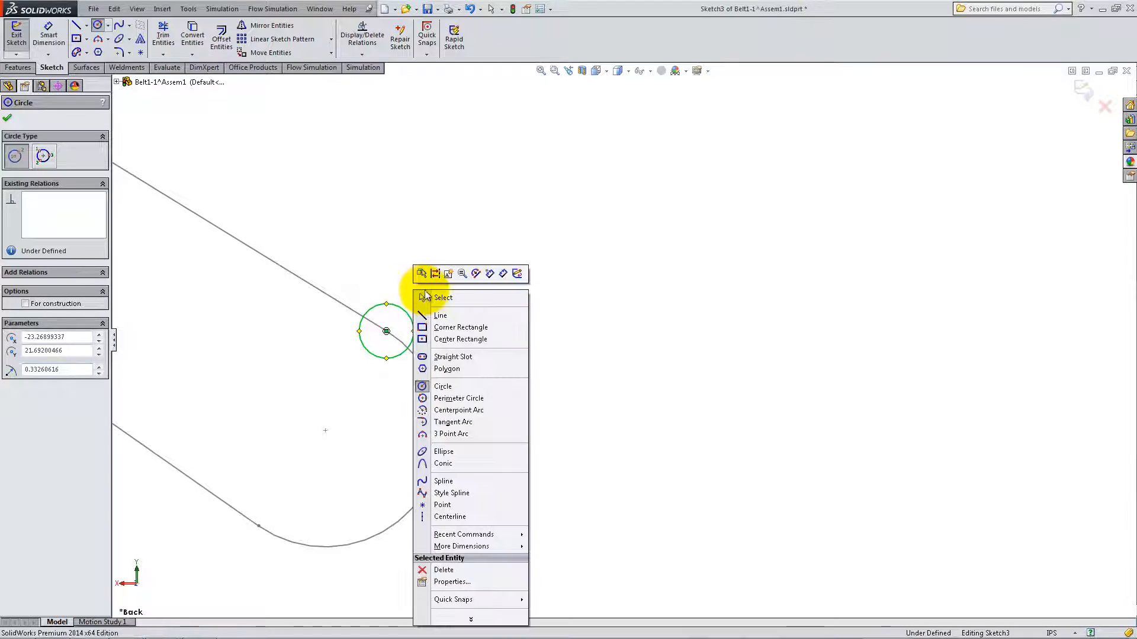
click(429, 294)
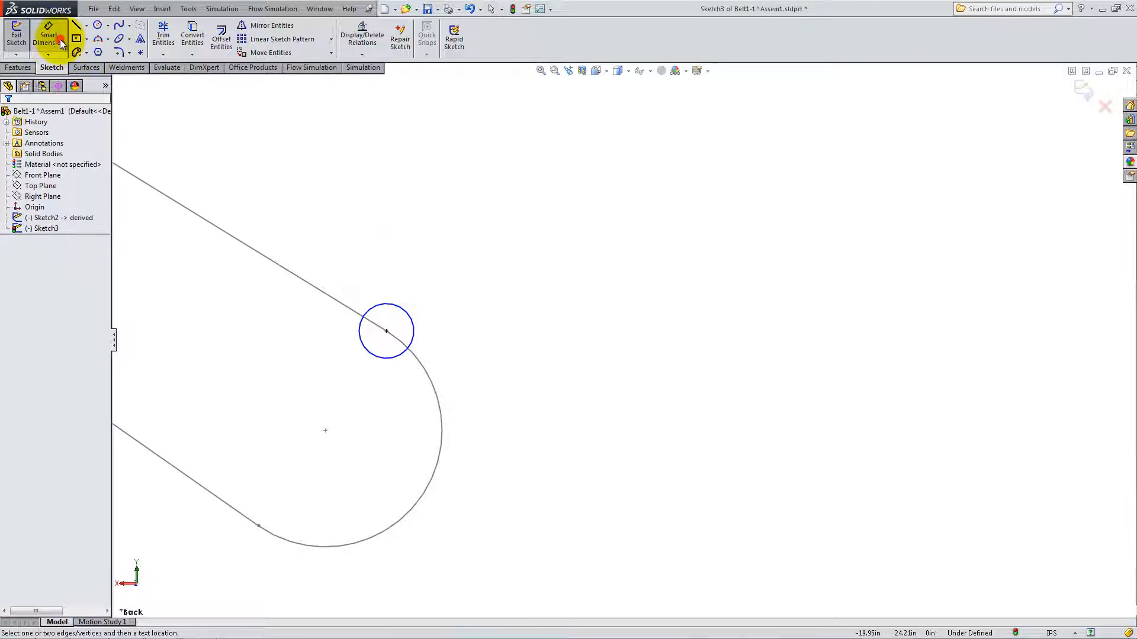
- Dimension the circle's diameter to 0.14 in
click(377, 306)
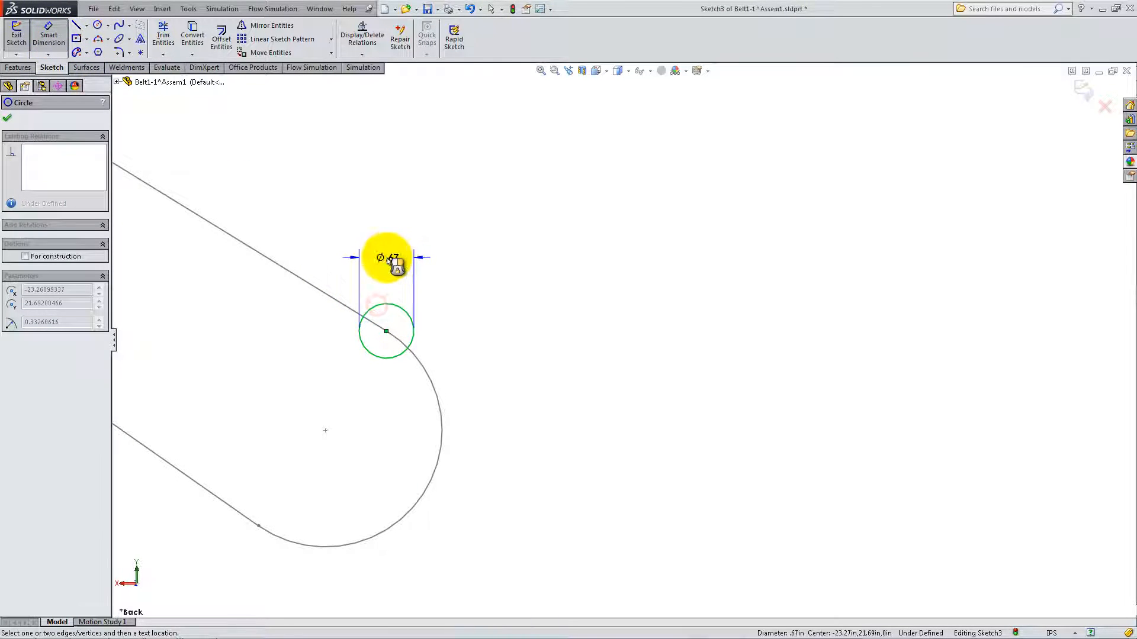
click(387, 259)
text(.14)
key(Return)
click(5, 121)
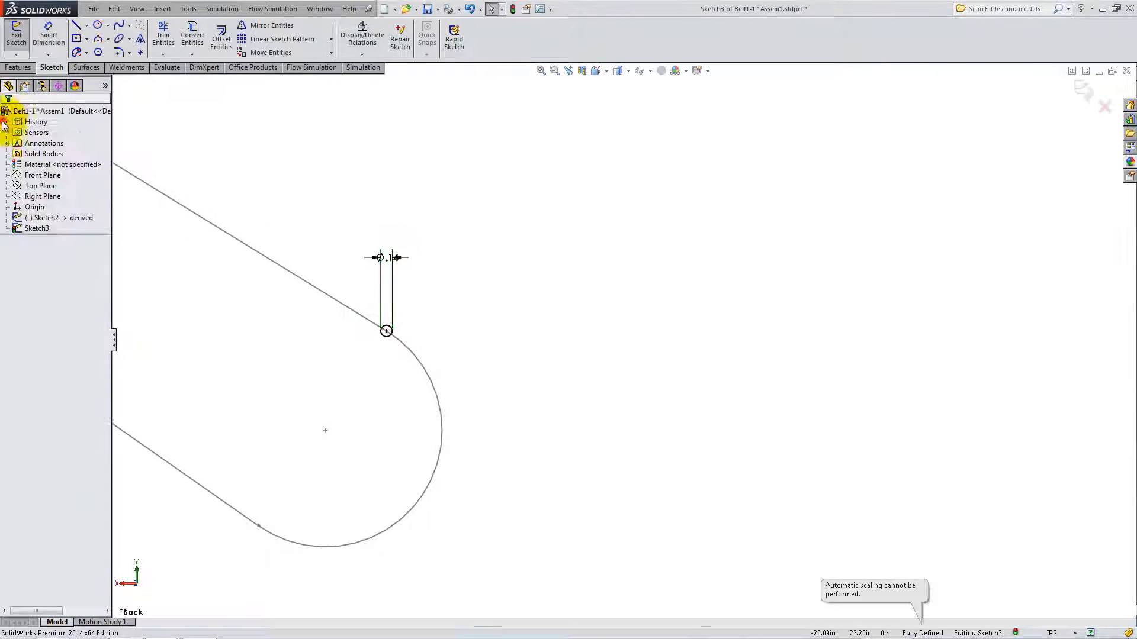
- Extrude the circle into a roller with the Mid Plane end condition
click(17, 67)
click(16, 48)
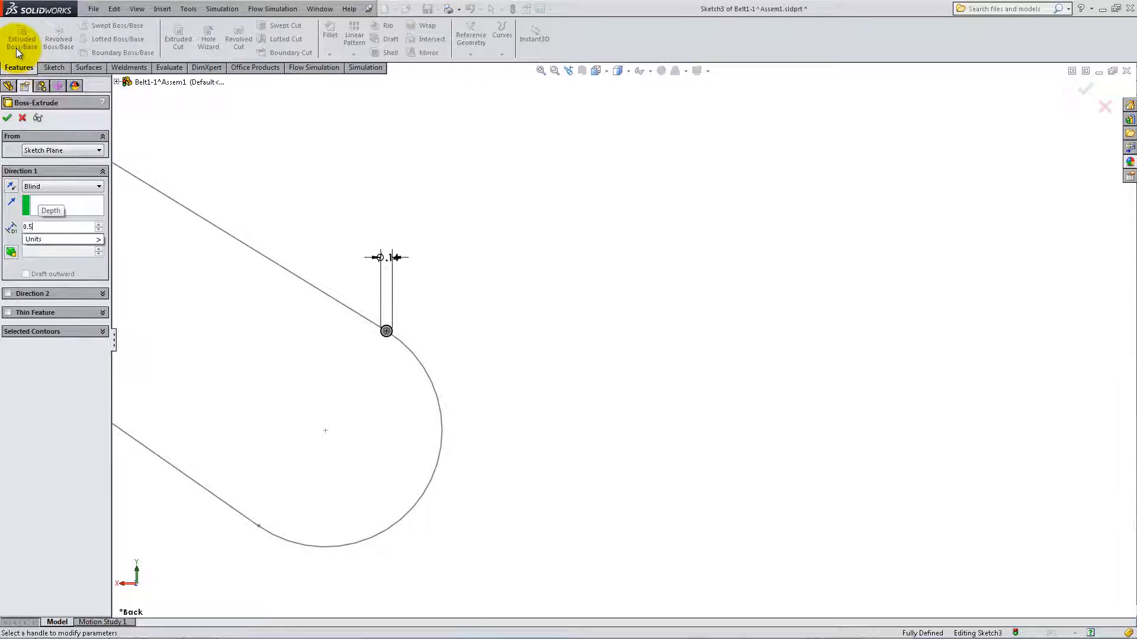
click(35, 186)
click(48, 231)
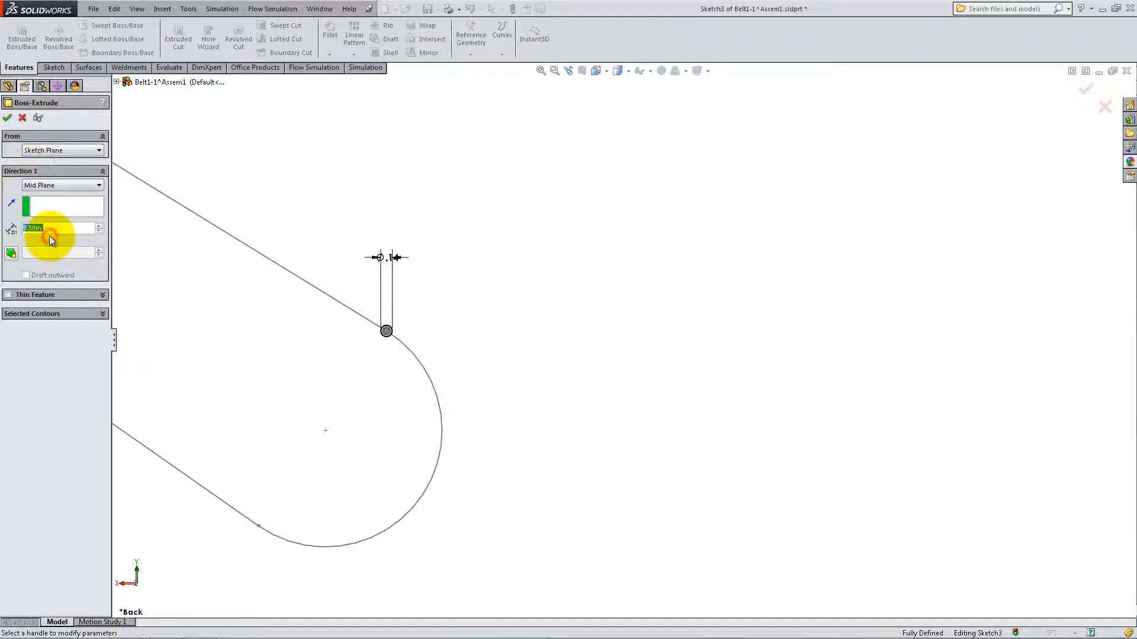
click(7, 118)
- Start a new sketch on the extruded roller's flat end face and view that face straight on
middle_drag(324, 337, 315, 357)
scroll(280, 395, down, 6)
right_click(496, 311)
click(520, 289)
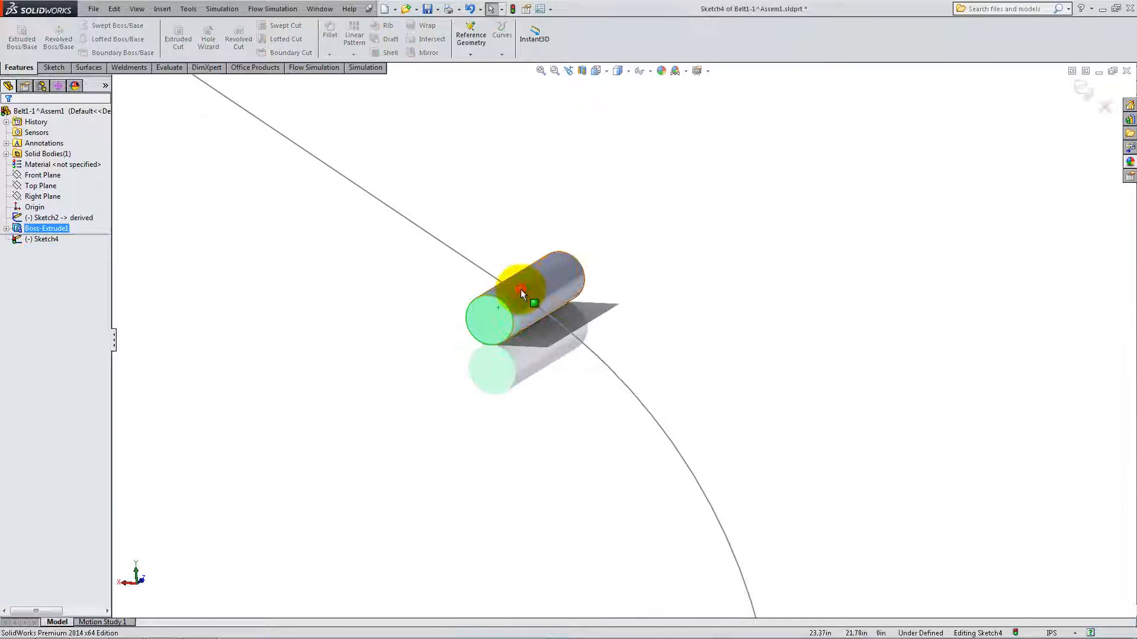
click(595, 71)
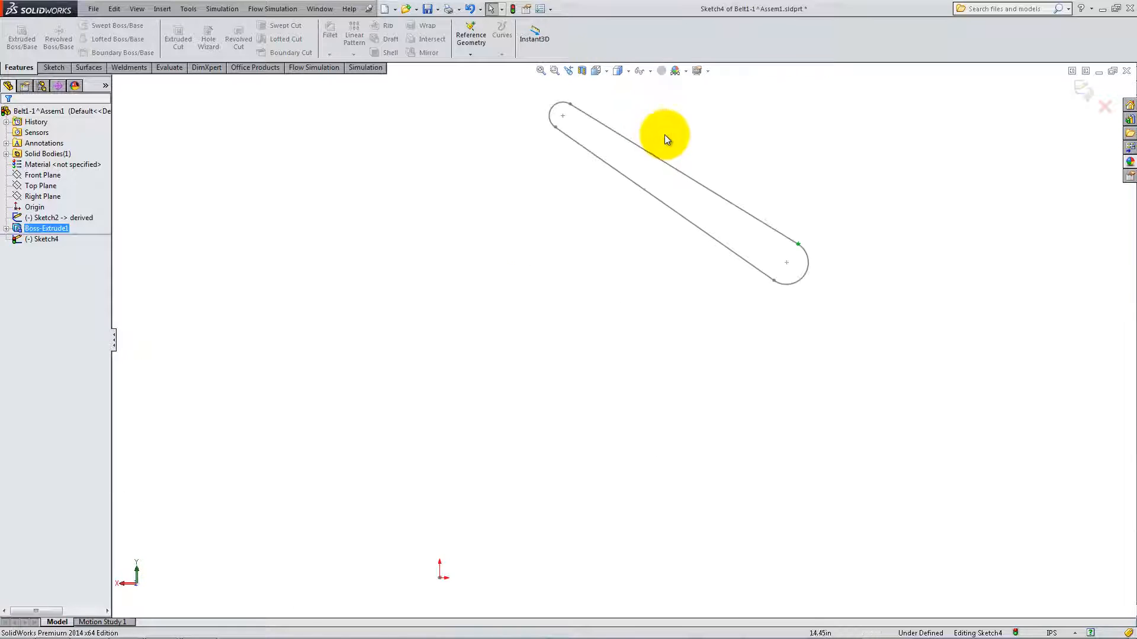
scroll(816, 235, down, 10)
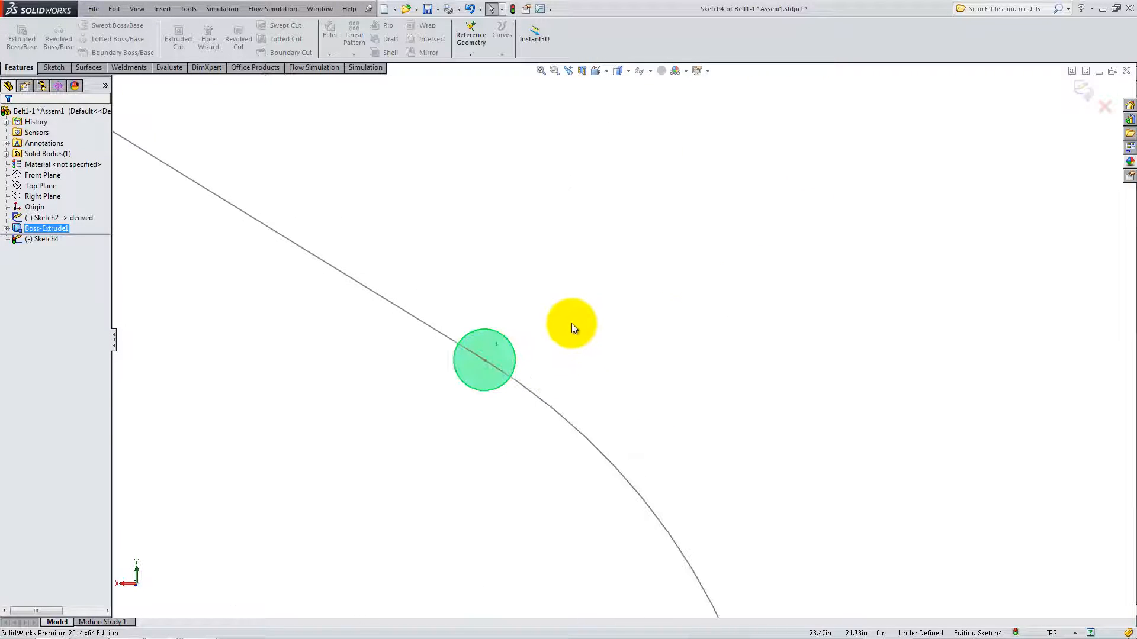
- Sketch four circles: radius about 0.18 in around the roller, about 0.21 in on the belt's straight line, and one on either side of that line
click(59, 66)
click(97, 25)
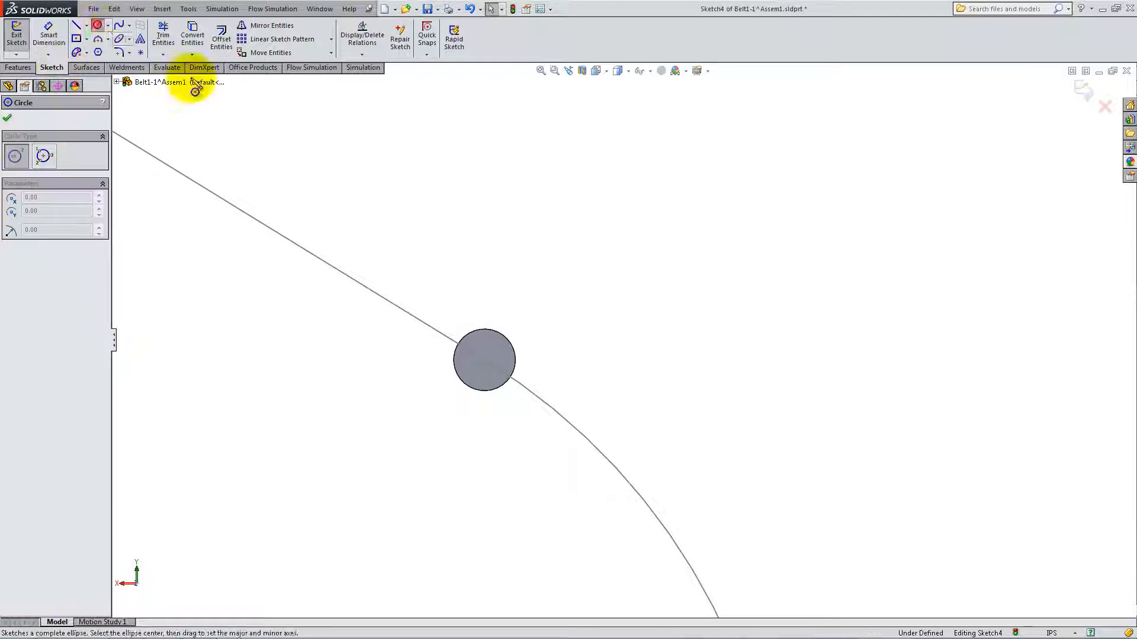
drag(485, 360, 563, 367)
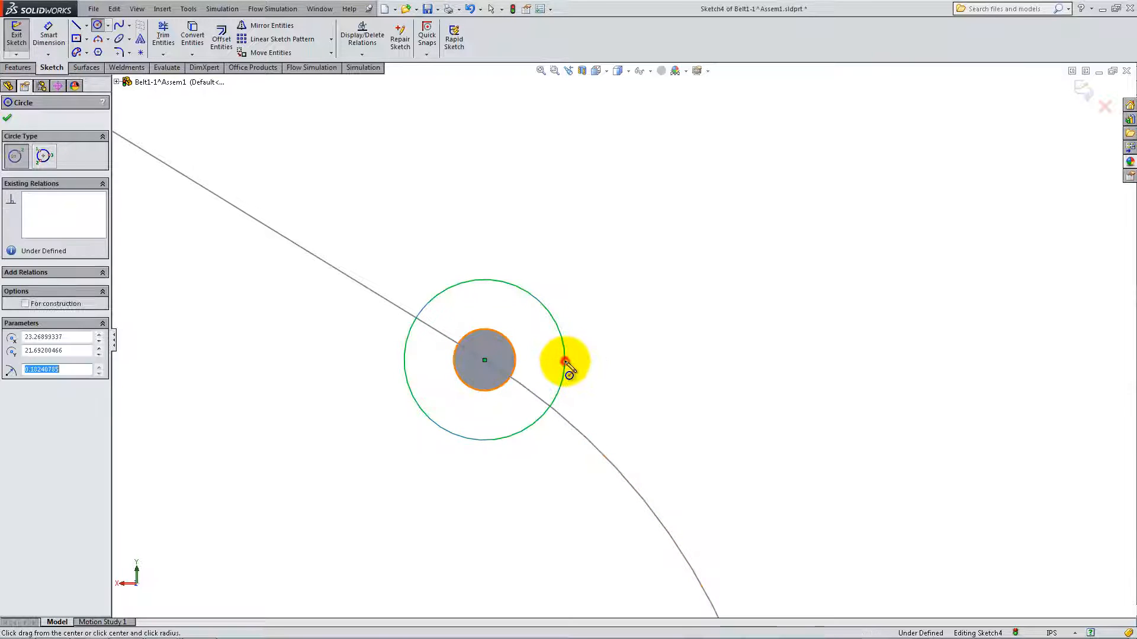
drag(247, 214, 318, 157)
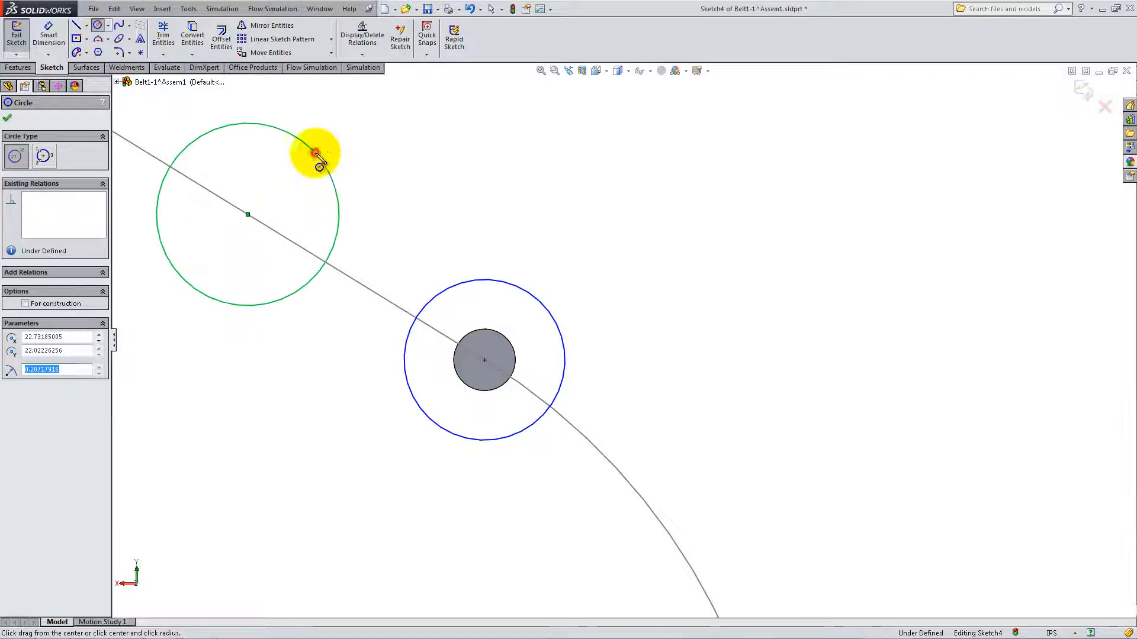
mouse_move(475, 112)
mouse_down()
mouse_move(468, 158)
mouse_move(435, 202)
mouse_up()
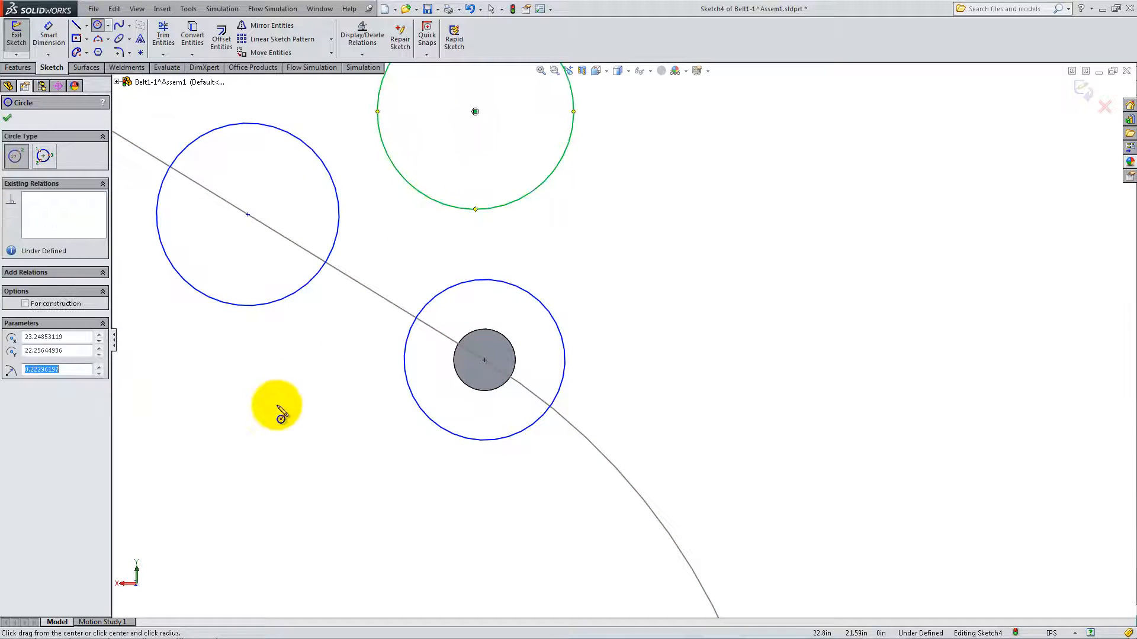
drag(276, 404, 335, 339)
right_click(340, 329)
click(362, 309)
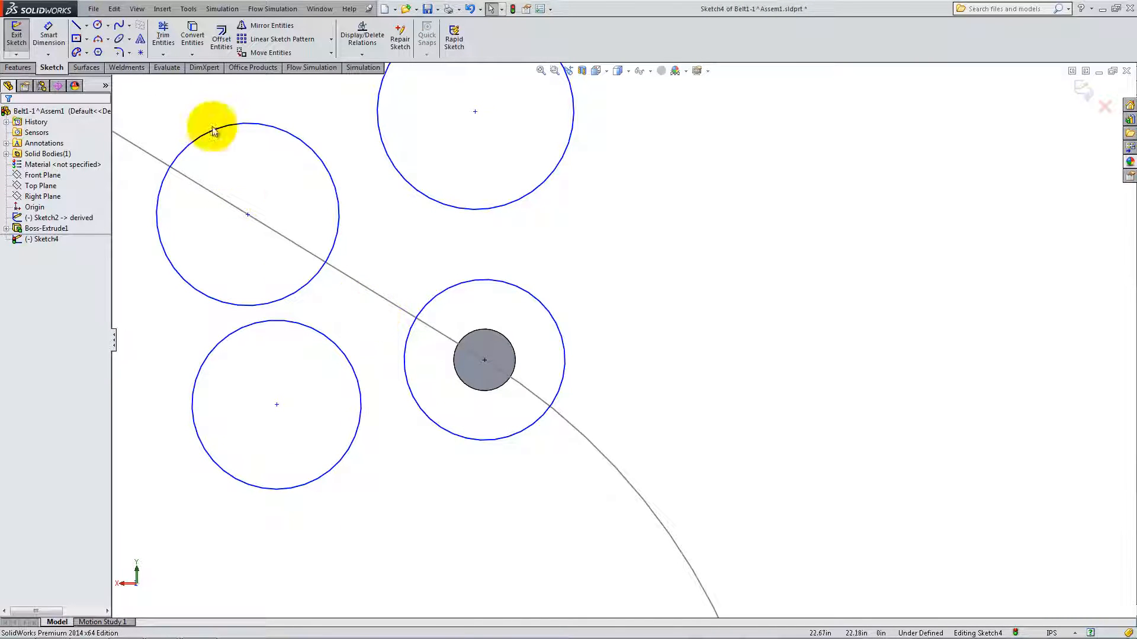
- Draw a centerline between the centres of the two circles lying on the belt's straight line
click(87, 26)
click(89, 51)
drag(247, 215, 485, 360)
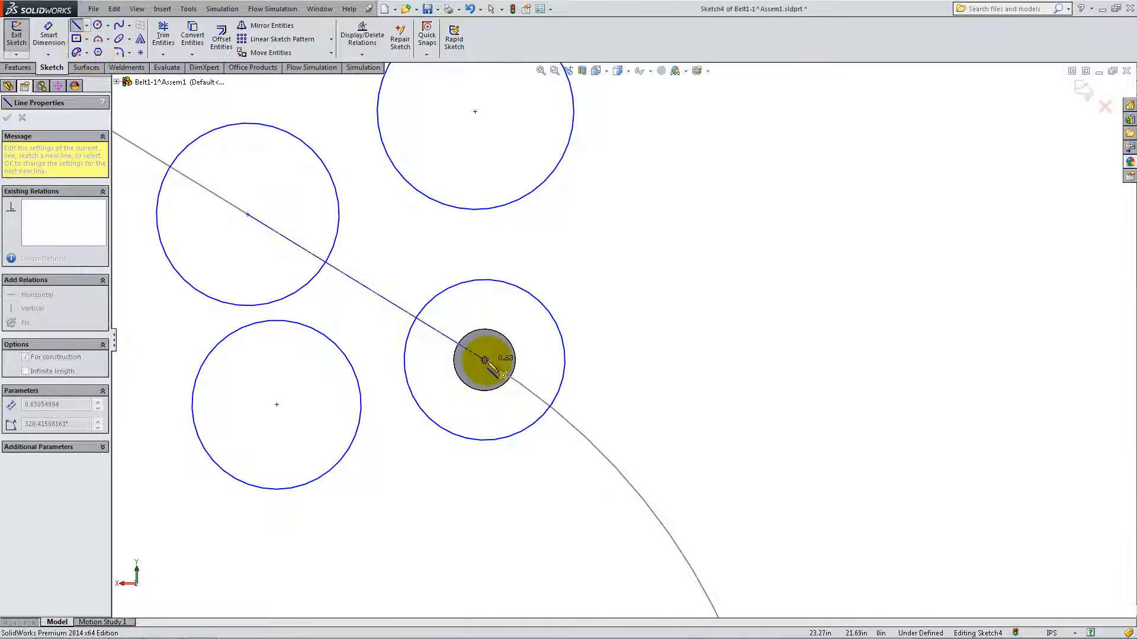
click(484, 360)
right_click(409, 282)
click(432, 271)
- Draw a second centerline between the centres of the two circles lying on either side of the belt line
click(87, 26)
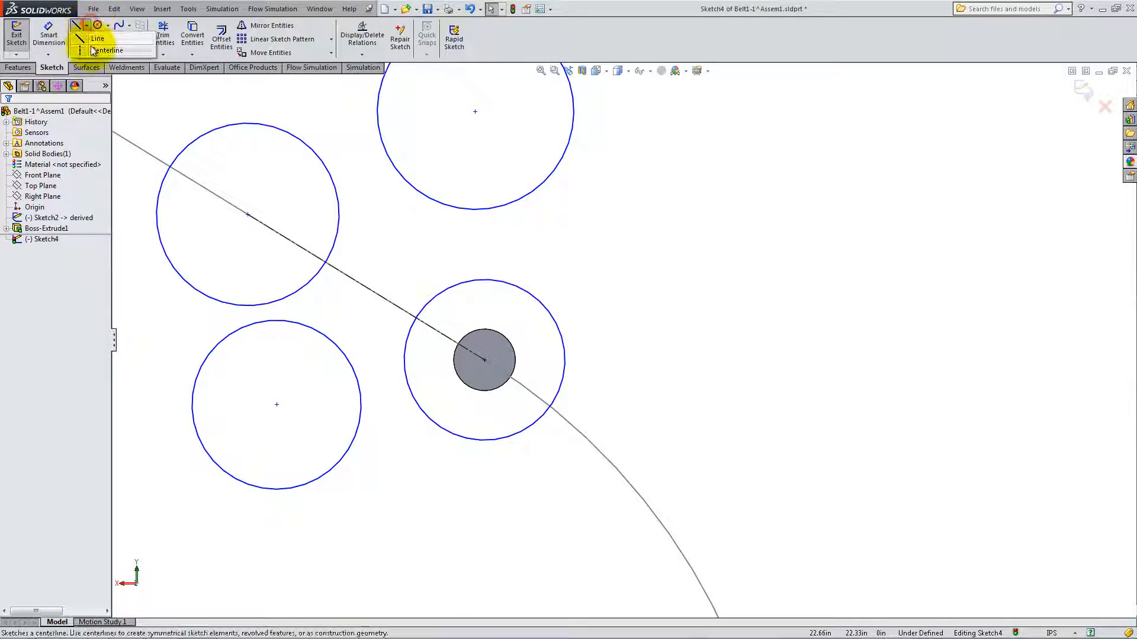
click(93, 51)
click(474, 112)
click(276, 404)
right_click(299, 281)
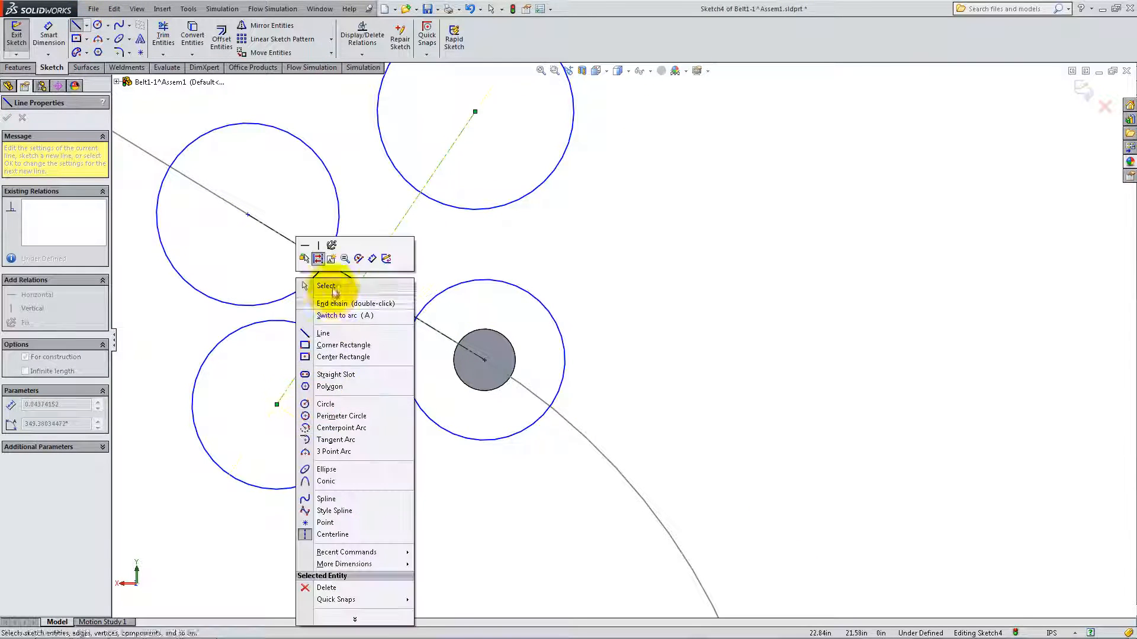
click(326, 286)
- Add a Midpoint relation so the crossing centerline's midpoint lies at the middle of the centerline along the belt line
right_click(345, 300)
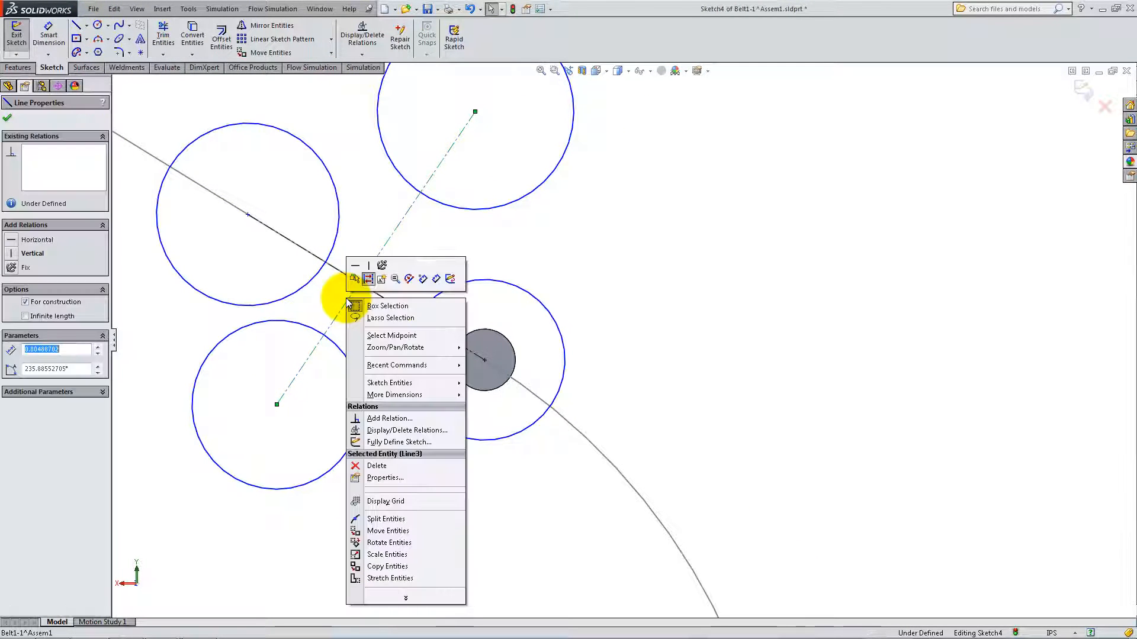
click(382, 337)
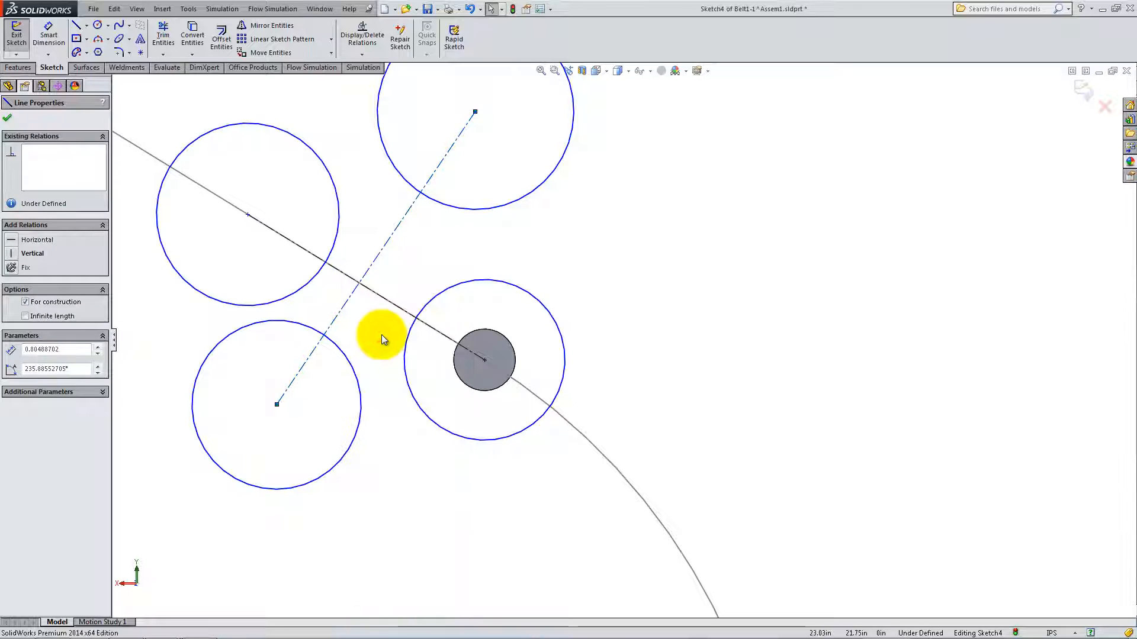
ctrl+click(394, 307)
click(12, 309)
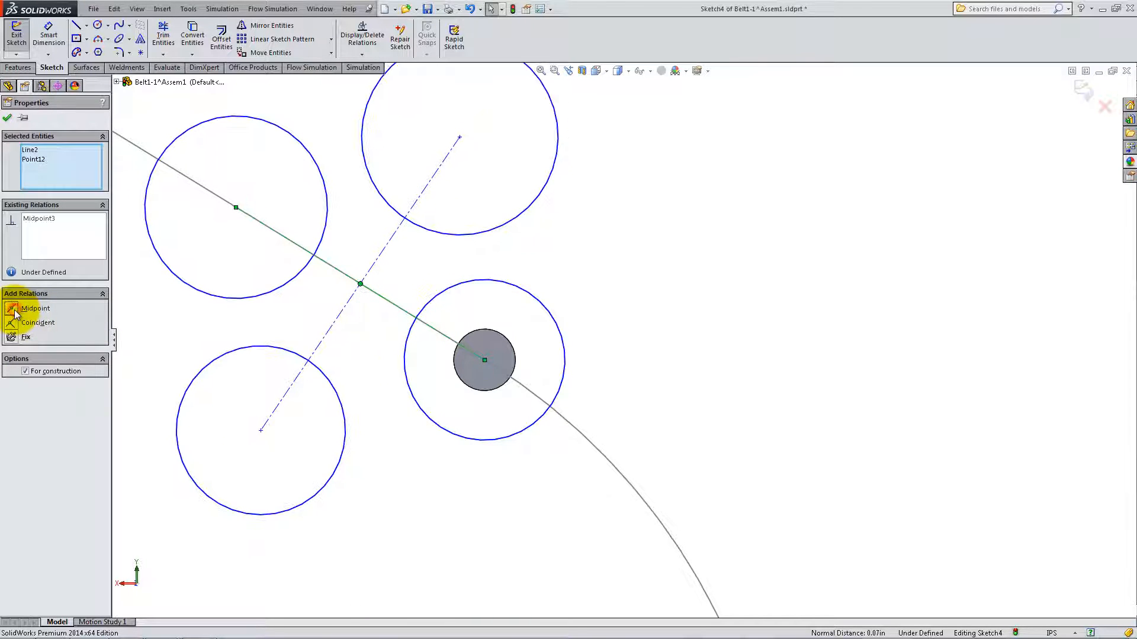
click(7, 118)
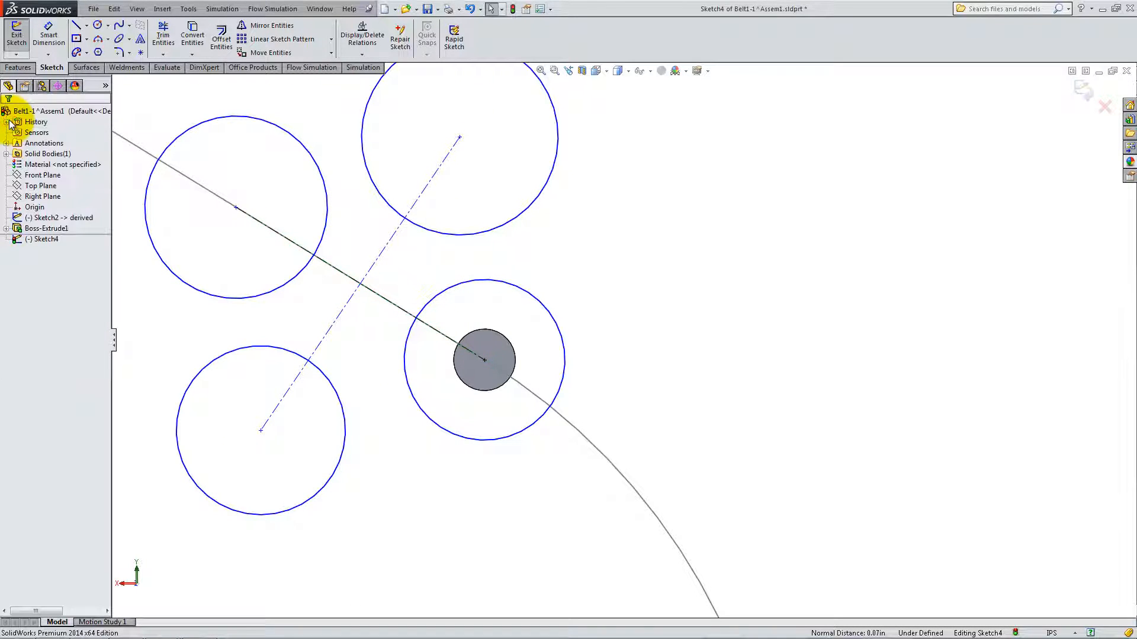
- Make the two circles on the belt line equal, and the two circles beside the line equal to each other
click(152, 240)
ctrl+click(415, 336)
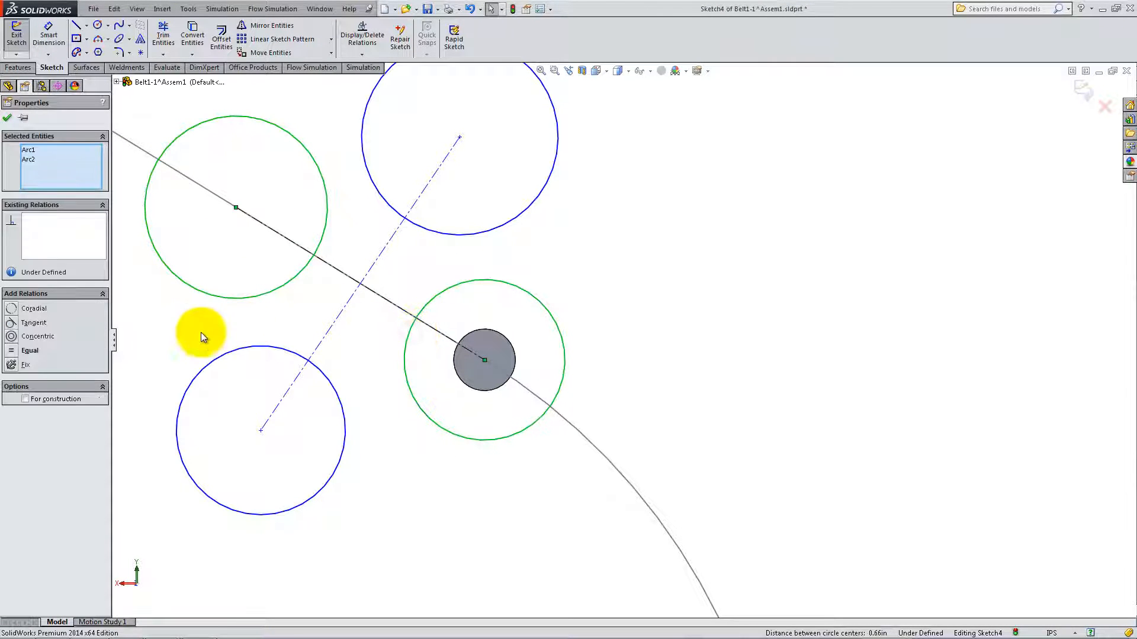
click(13, 351)
click(8, 117)
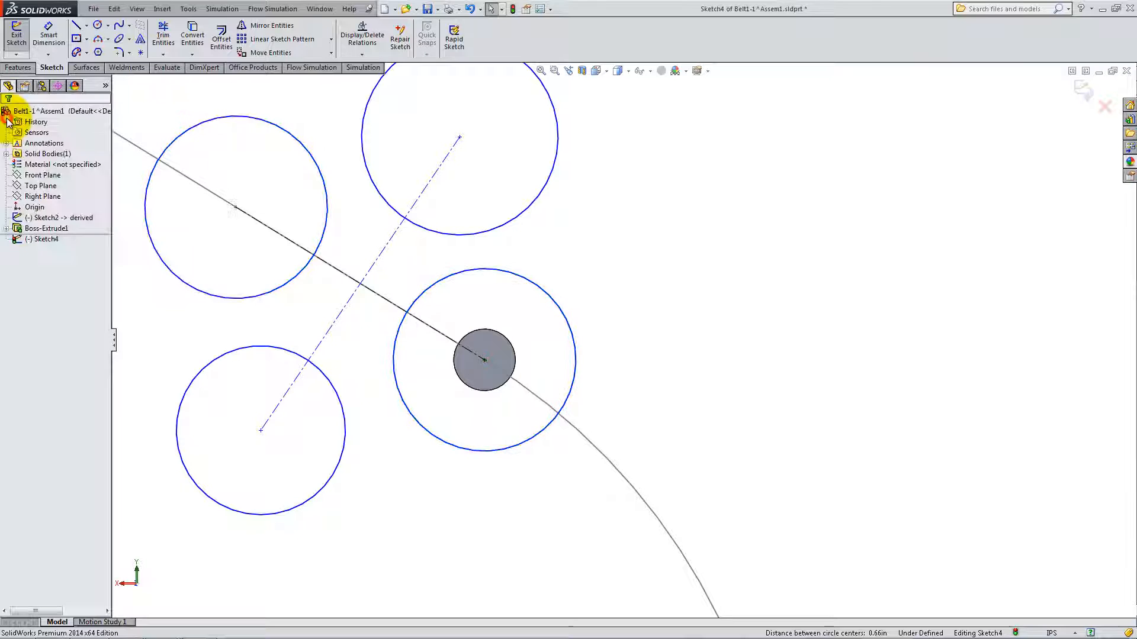
click(207, 354)
ctrl+click(385, 210)
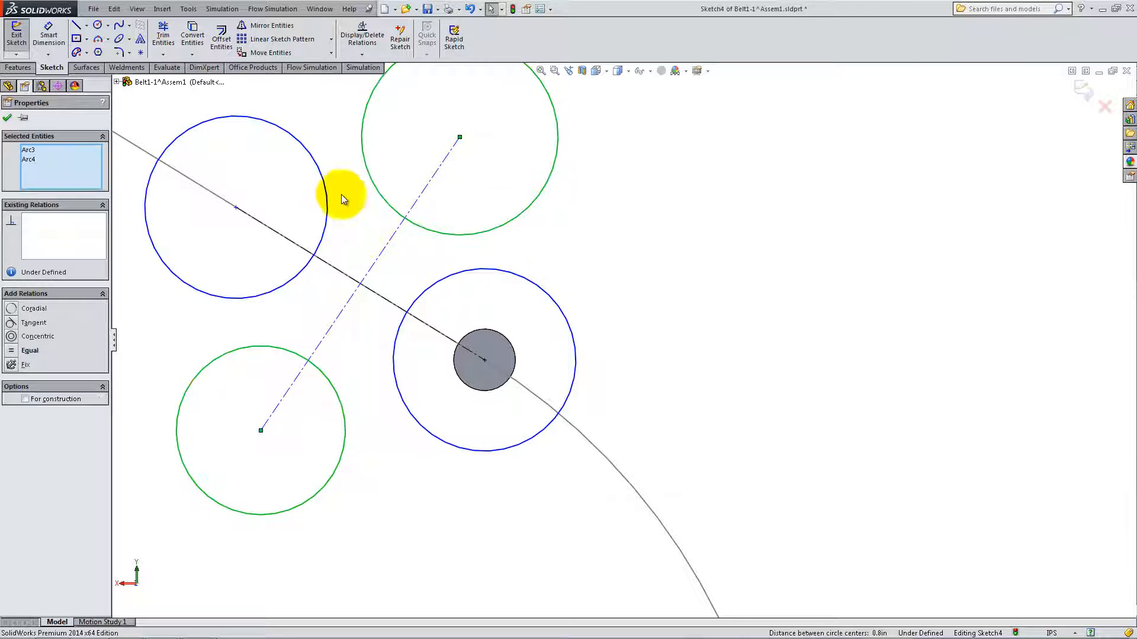
click(13, 350)
click(8, 119)
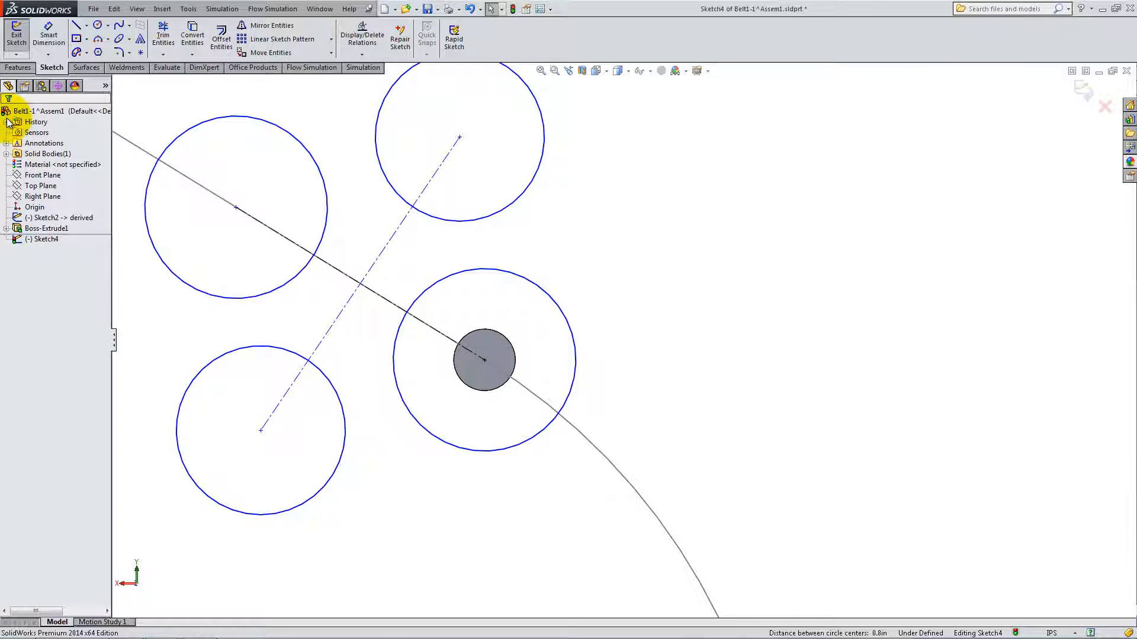
- Make the circle above the belt line tangent to both circles centred on the line
click(312, 145)
ctrl+click(376, 151)
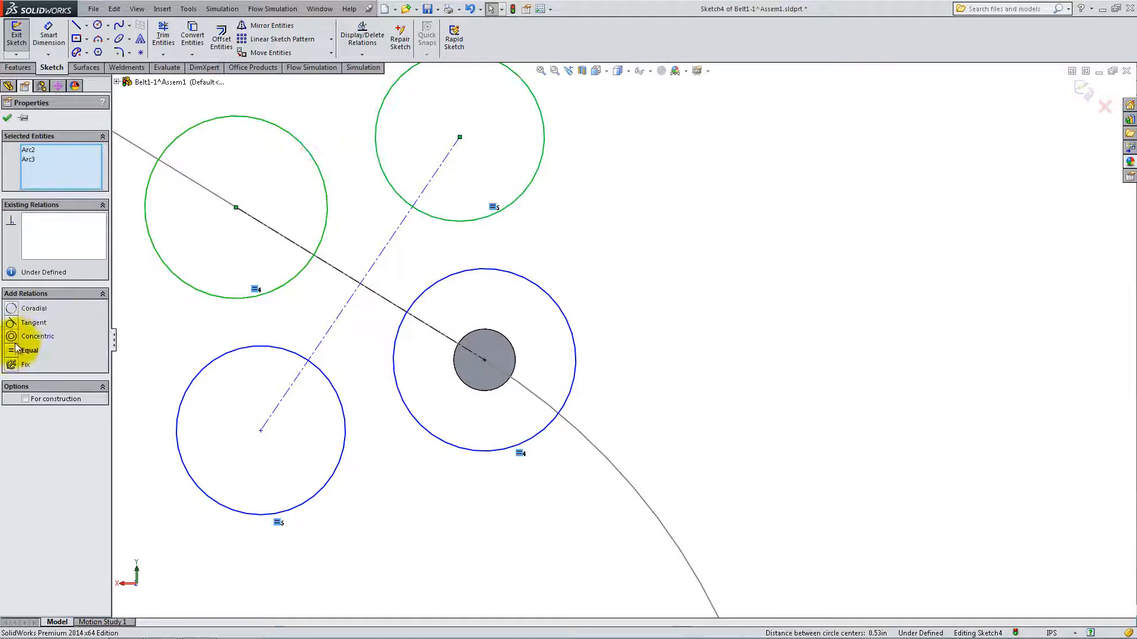
click(14, 322)
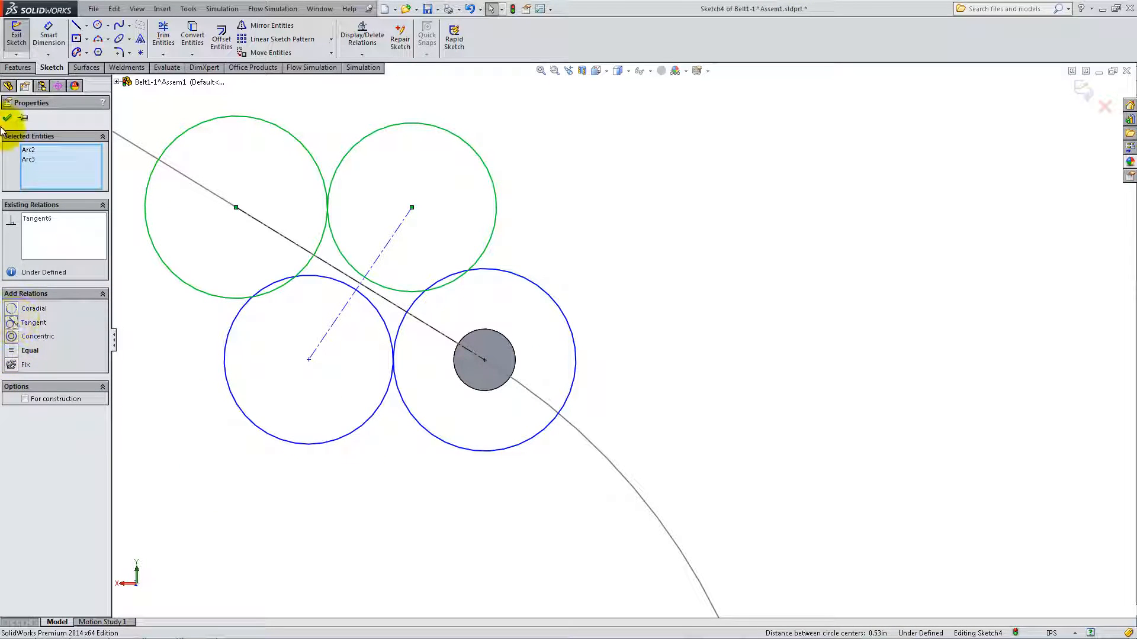
click(8, 119)
click(481, 261)
ctrl+click(493, 270)
click(33, 322)
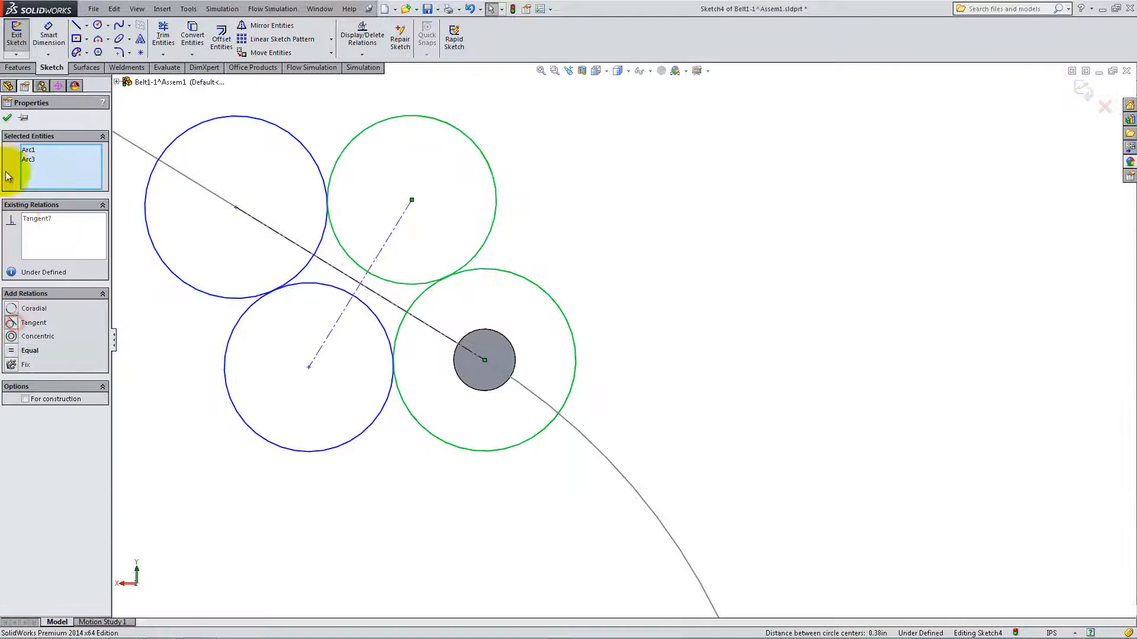
click(190, 274)
- Make the circle below the belt line tangent to both circles centred on the line
click(208, 293)
ctrl+click(237, 318)
click(30, 323)
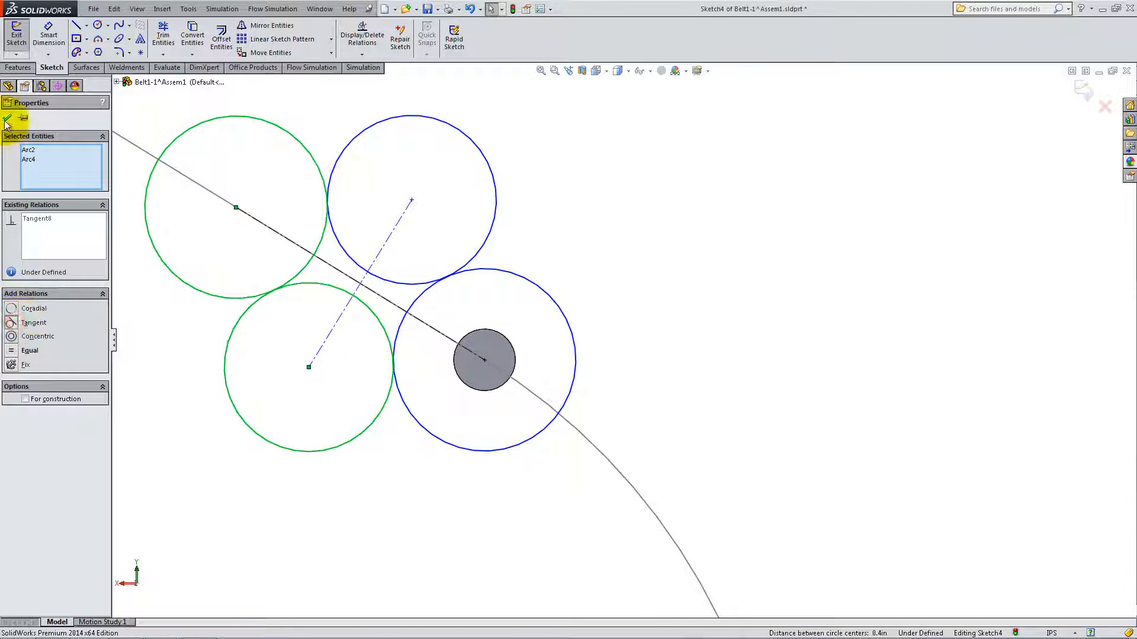
click(8, 119)
click(379, 317)
ctrl+click(399, 325)
click(14, 323)
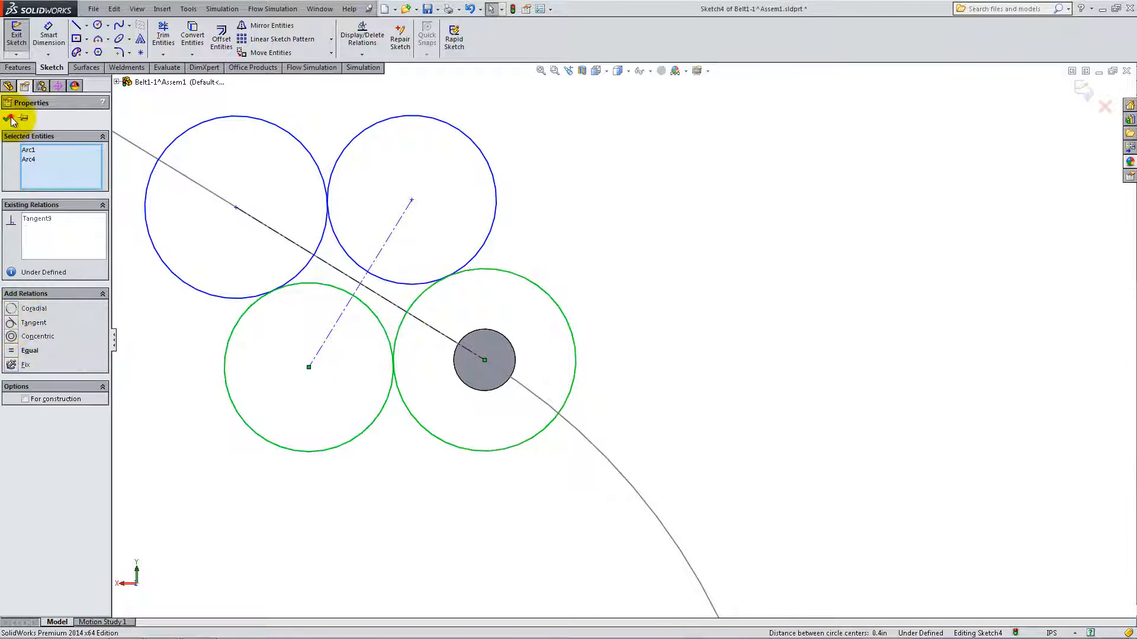
click(8, 119)
- Trim the four circles with Trim to closest into one closed link outline with two round ends and a concave waist
click(163, 34)
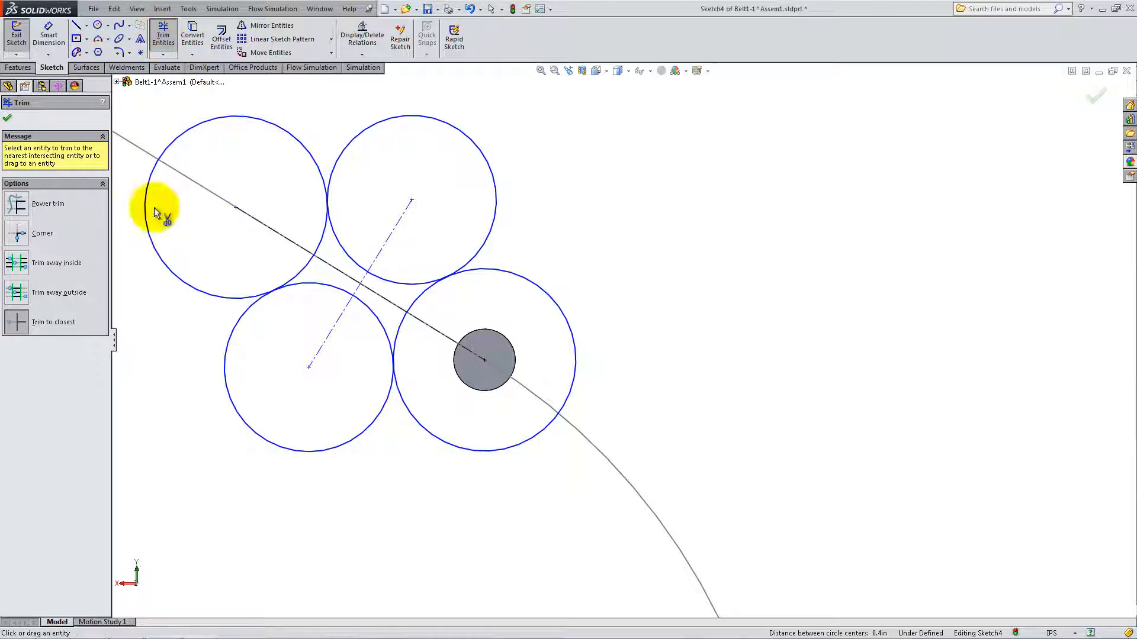
click(317, 251)
click(332, 171)
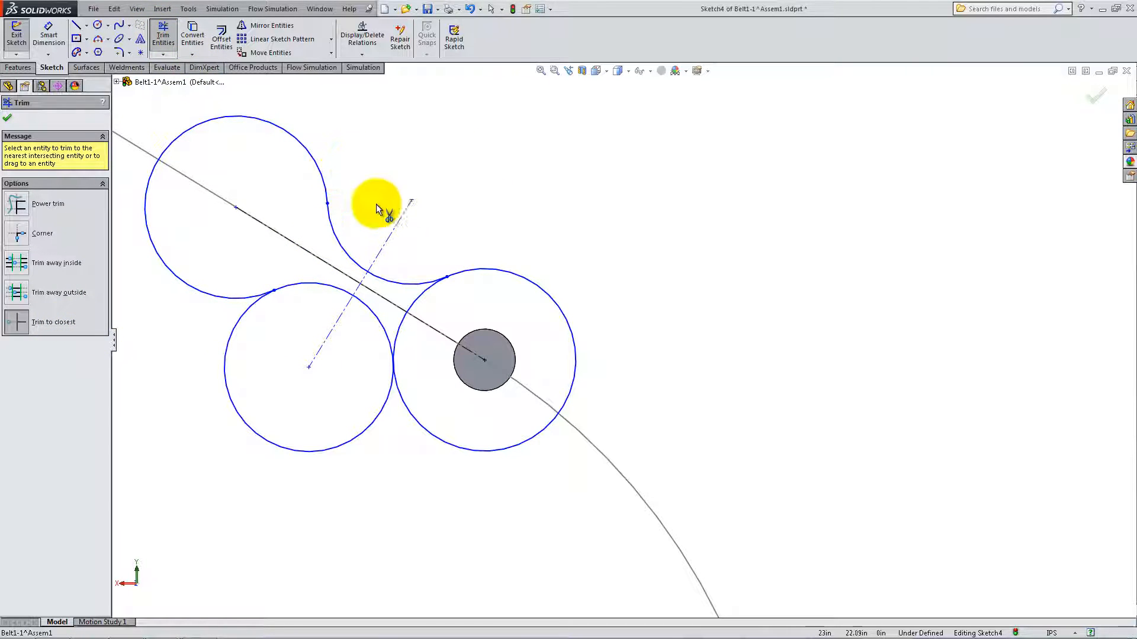
click(414, 297)
click(404, 325)
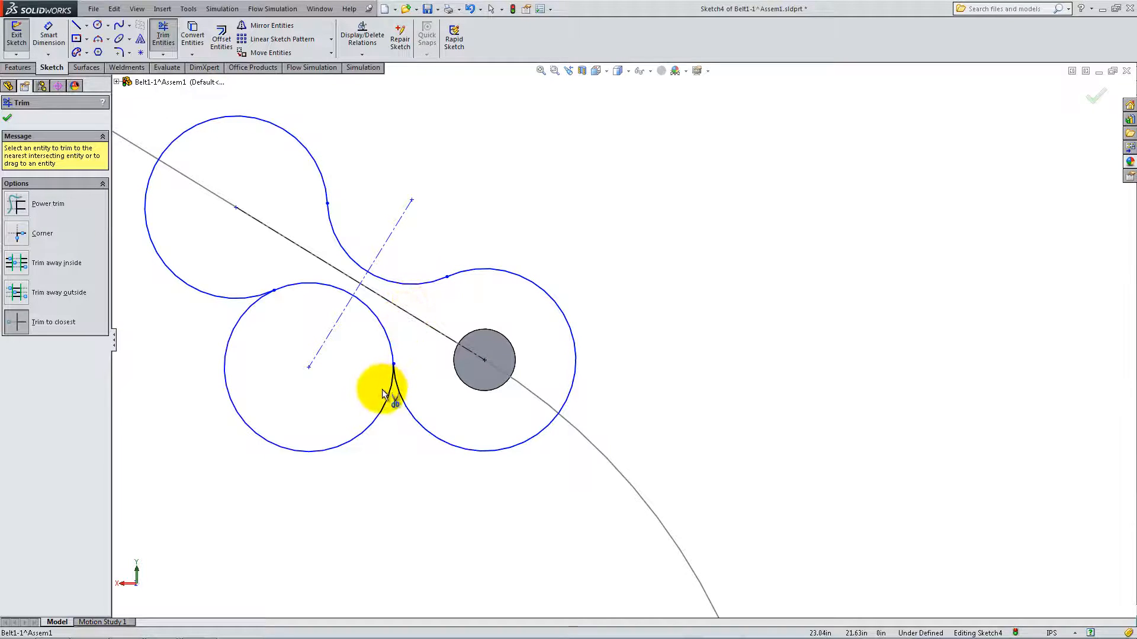
click(385, 392)
click(7, 117)
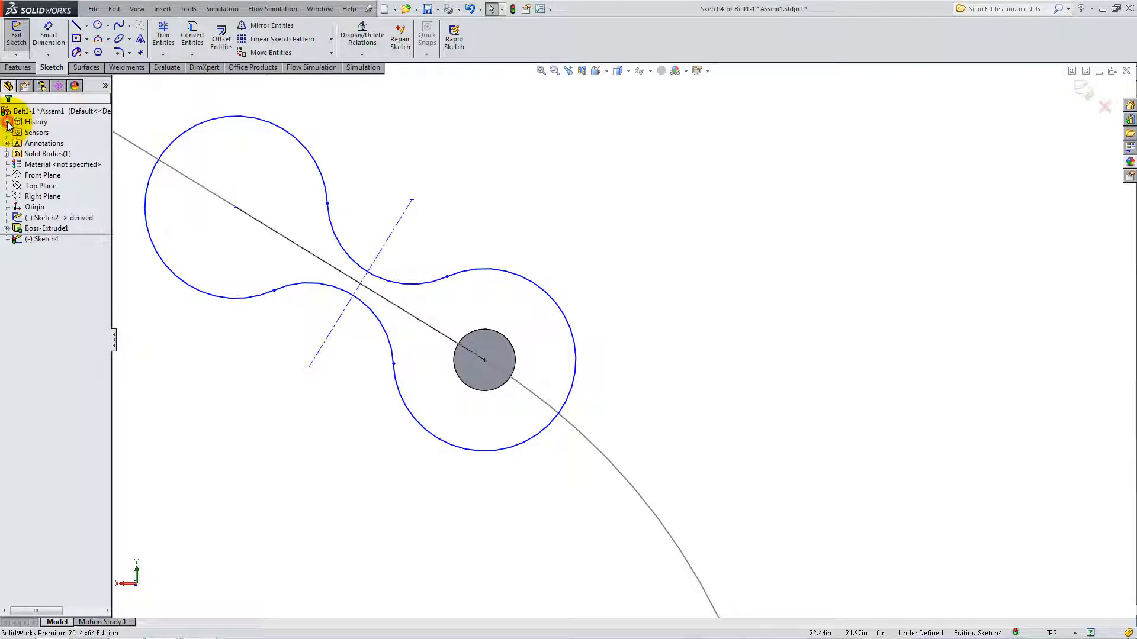
- Dimension the radius of the link's round end around the roller to 0.14 in
click(46, 41)
click(534, 286)
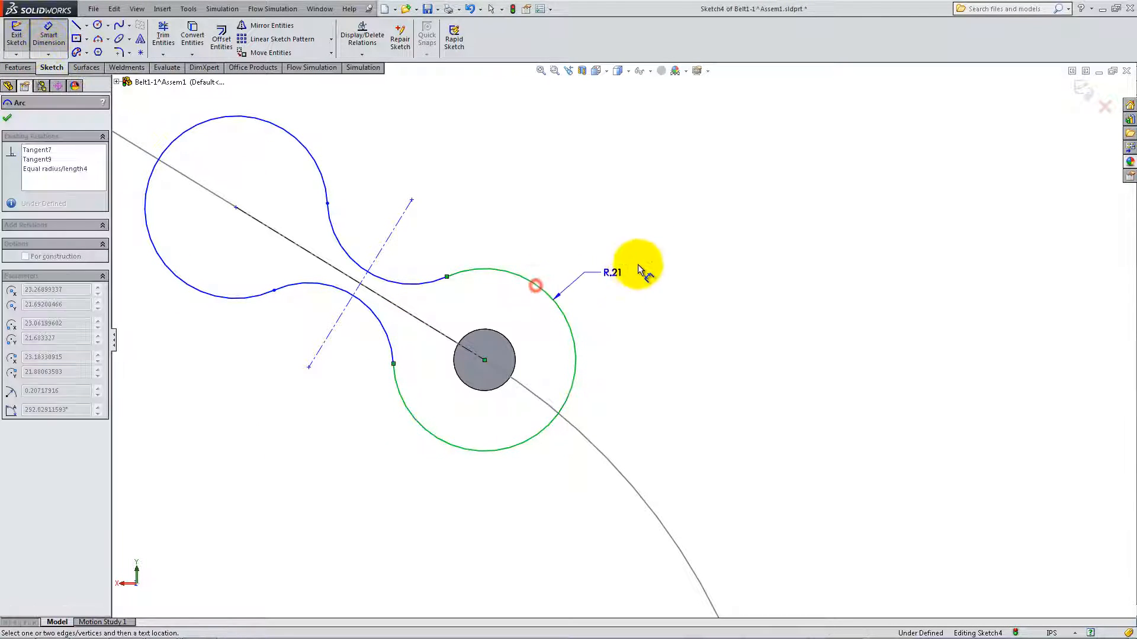
click(674, 243)
text(.14)
key(Return)
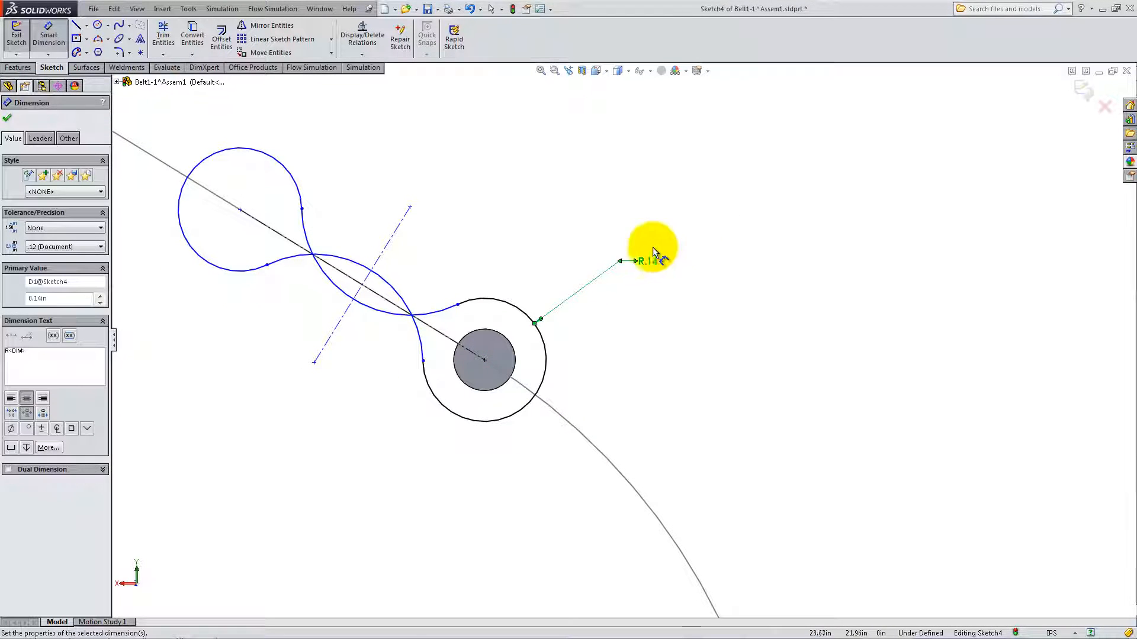
- Dimension the upper waist arc's radius to 0.43 in and pull the outline into an open link shape with separated waist arcs
click(445, 309)
click(535, 172)
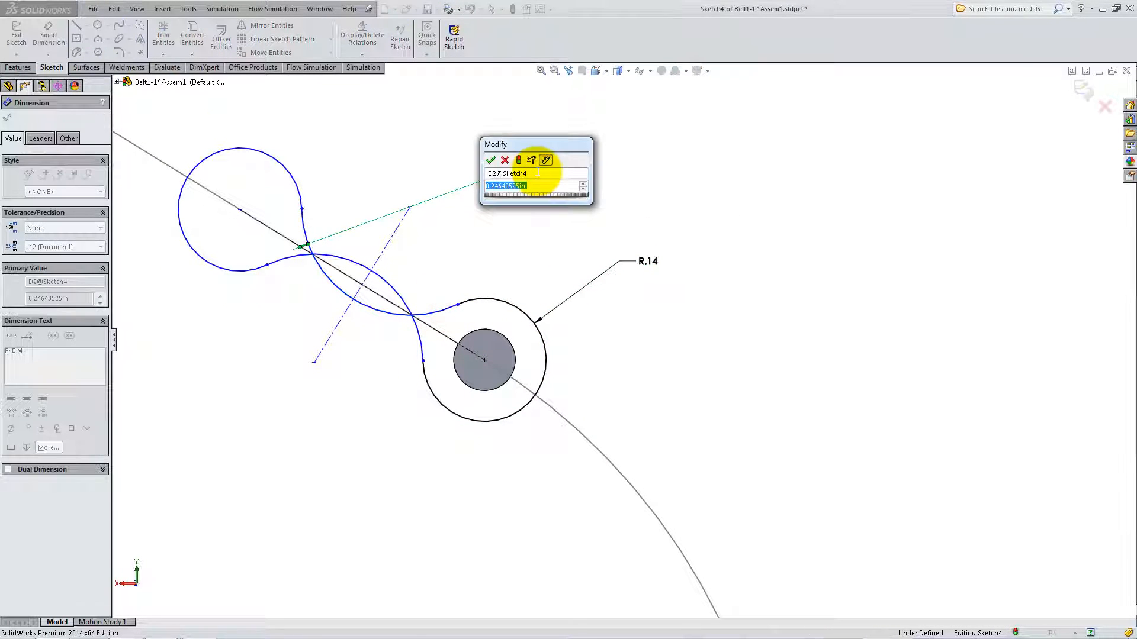
text(.43)
key(Return)
click(7, 117)
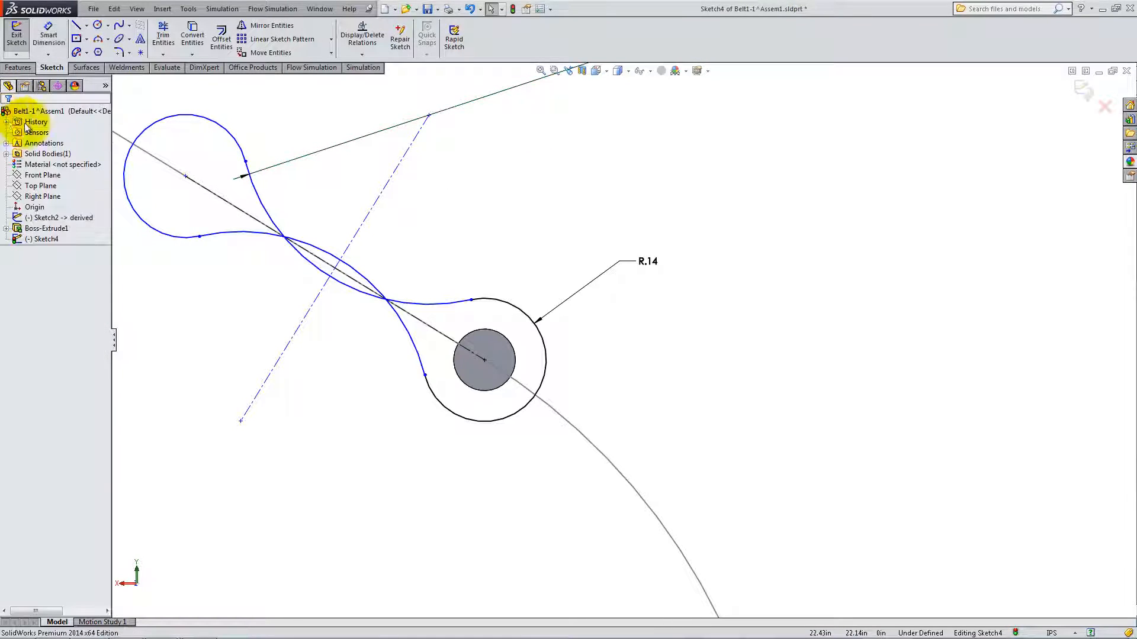
click(260, 197)
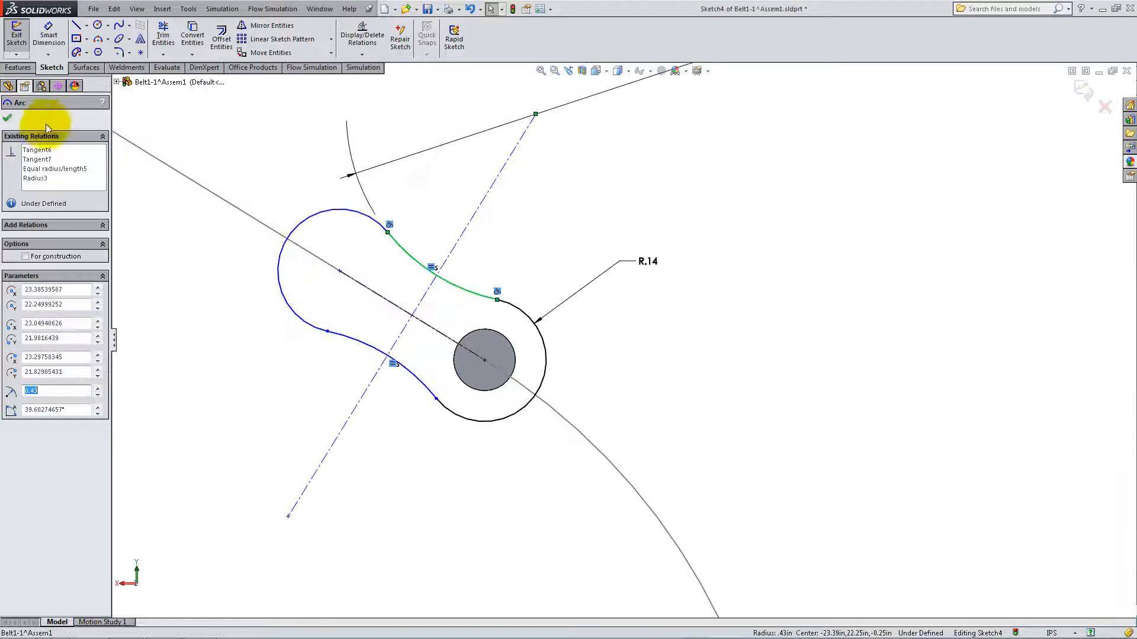
click(7, 117)
- Dimension the length of the construction line crossing the link's waist to 1.05 in
click(48, 34)
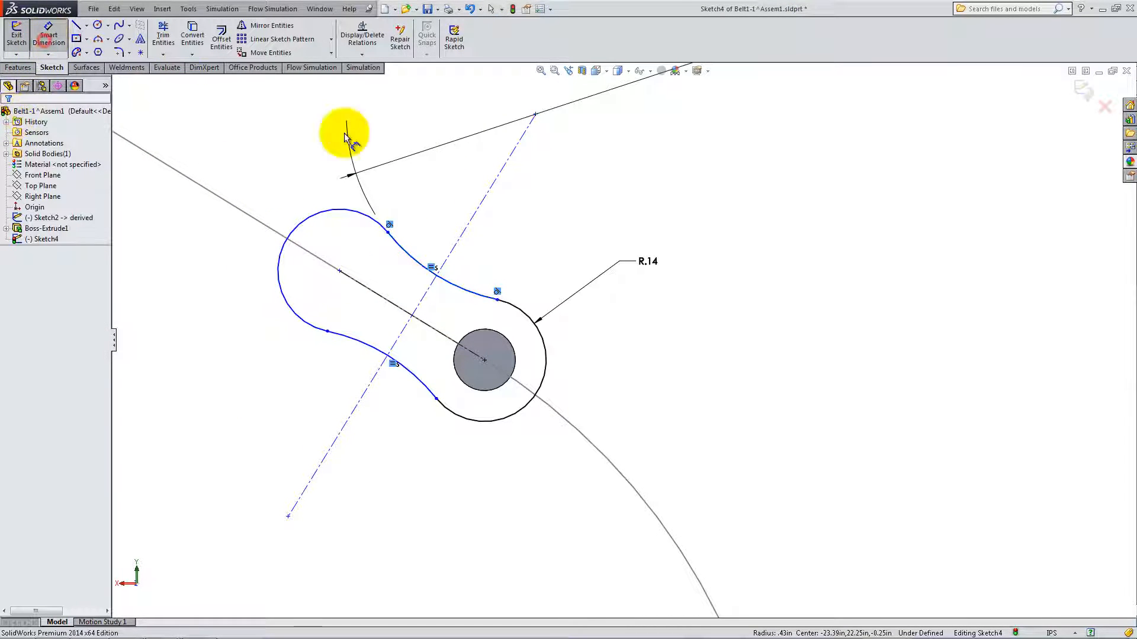
click(462, 234)
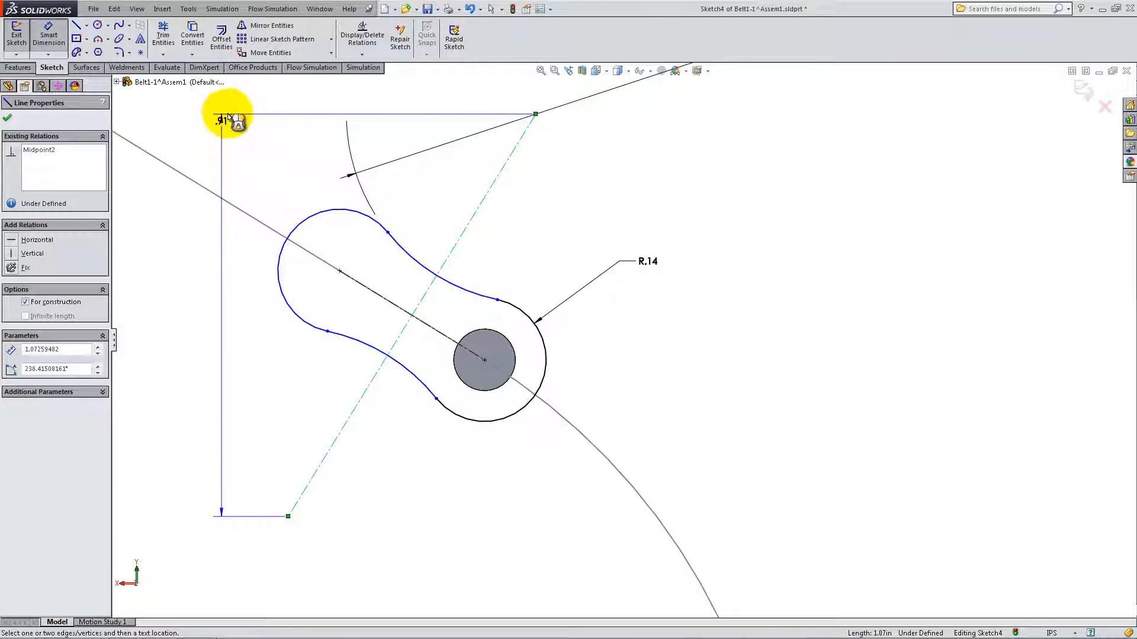
click(244, 113)
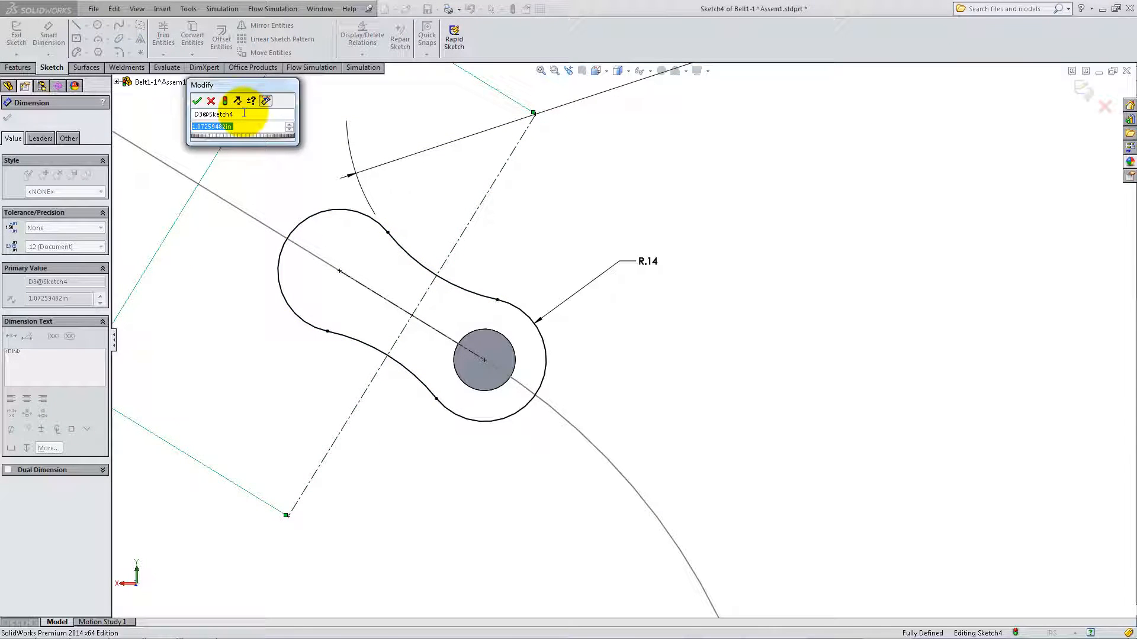
key(Return)
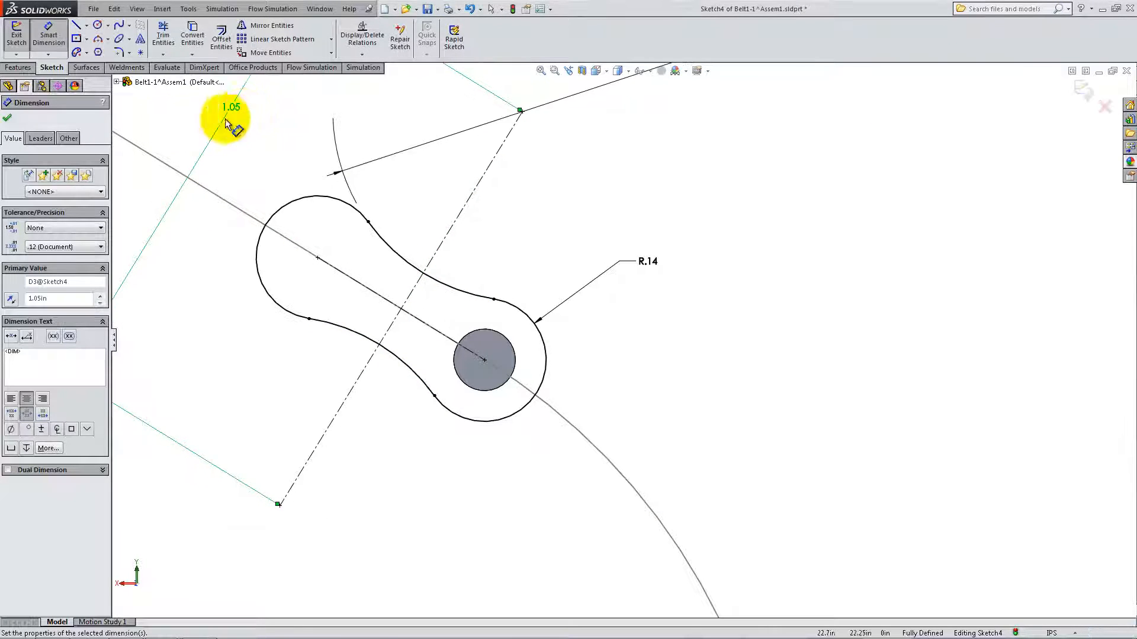
click(7, 120)
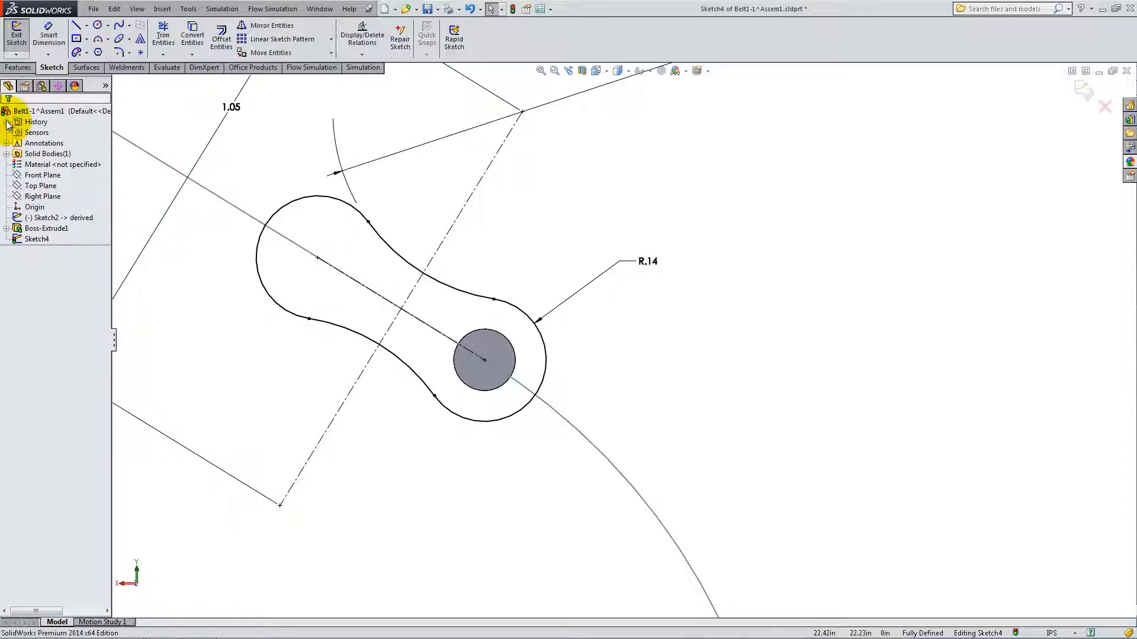
- Extrude the link outline 0.05 in from a 0.03 in offset, reversing both the offset and the extrusion so the plate lies on the roller
click(18, 68)
click(22, 37)
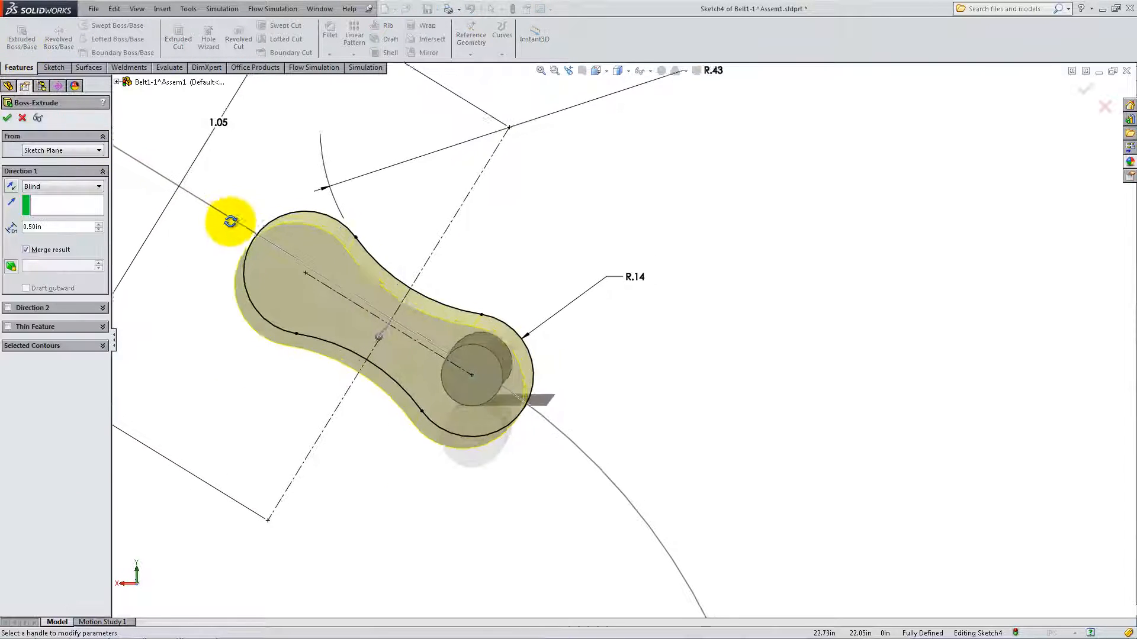
click(92, 150)
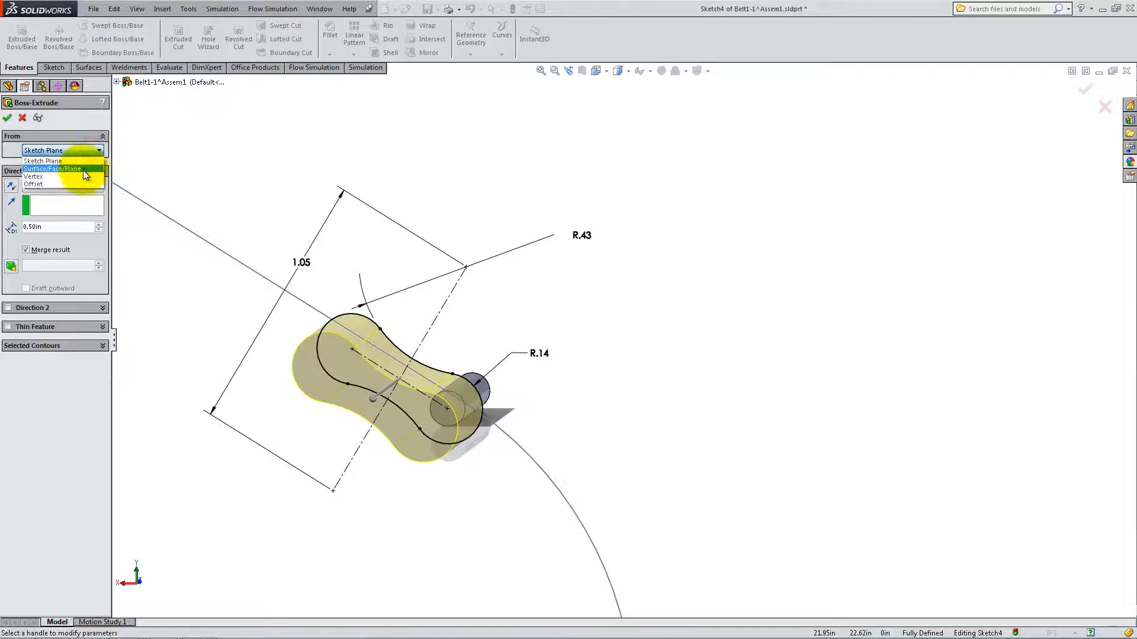
click(79, 183)
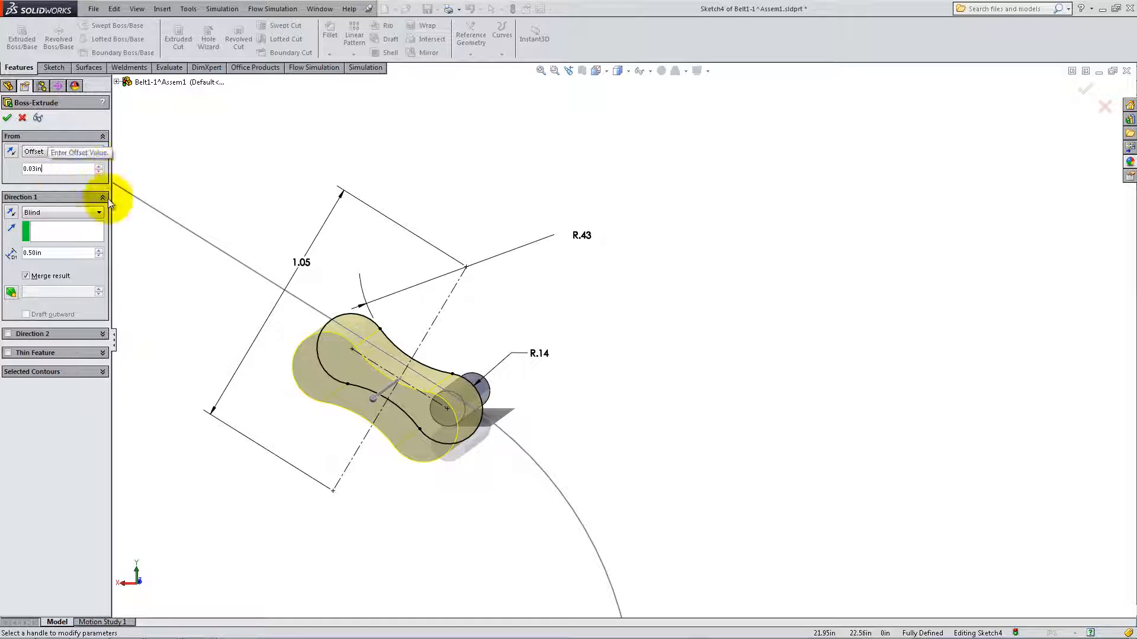
drag(69, 253, 13, 252)
text(.05)
click(93, 277)
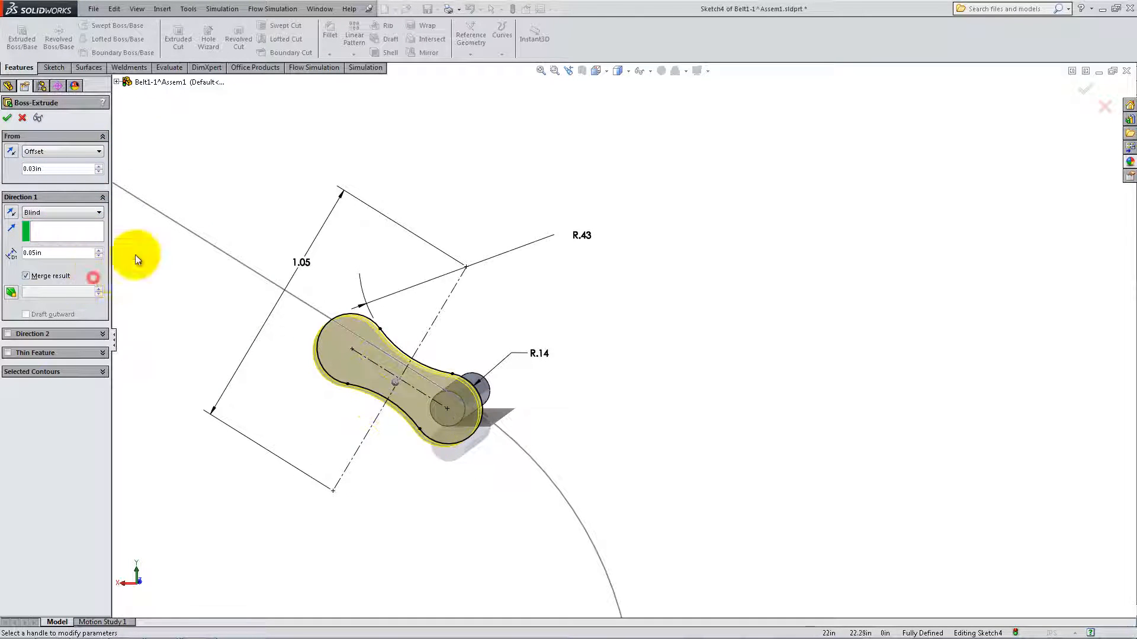
mouse_move(135, 254)
middle_down()
mouse_move(305, 225)
mouse_move(308, 380)
mouse_move(360, 482)
mouse_move(320, 523)
mouse_move(299, 578)
middle_up()
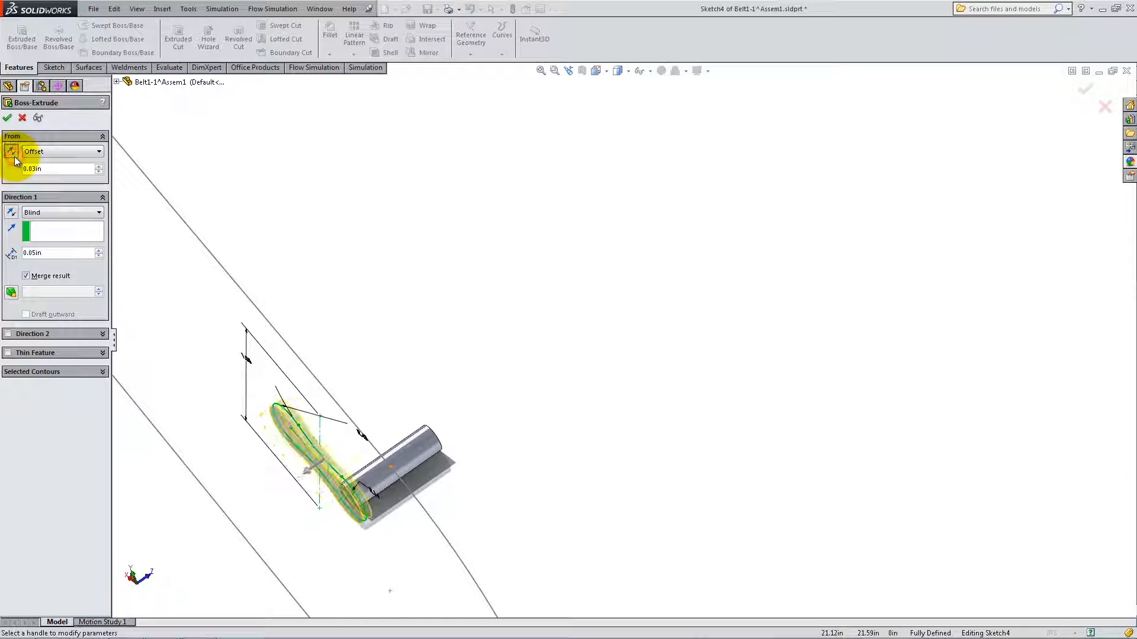
click(10, 212)
scroll(368, 512, down, 5)
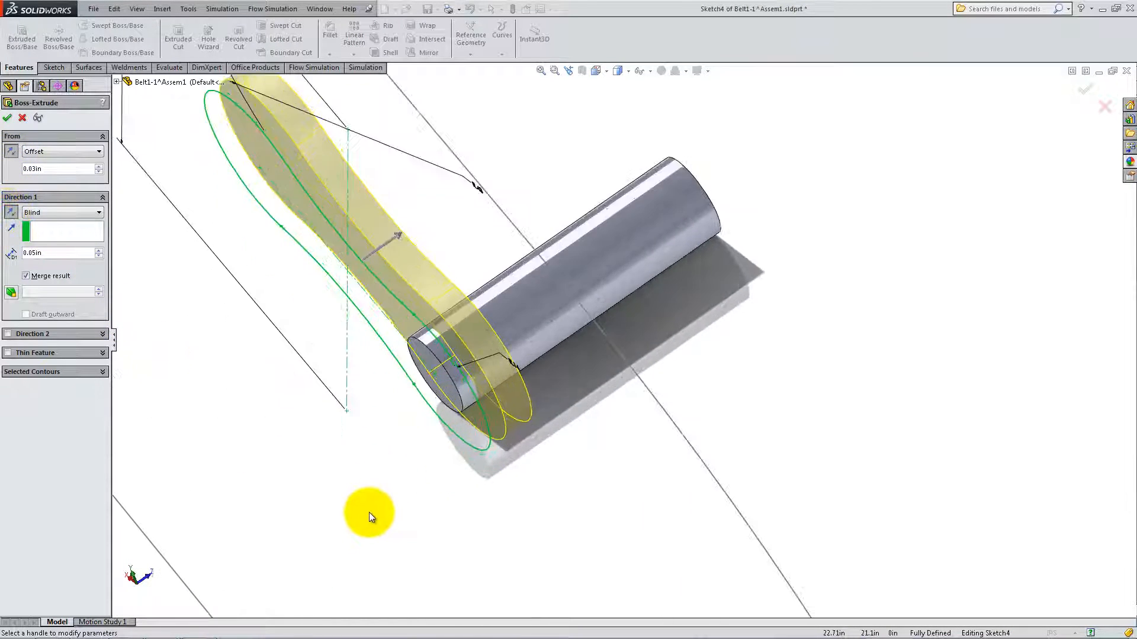
click(6, 118)
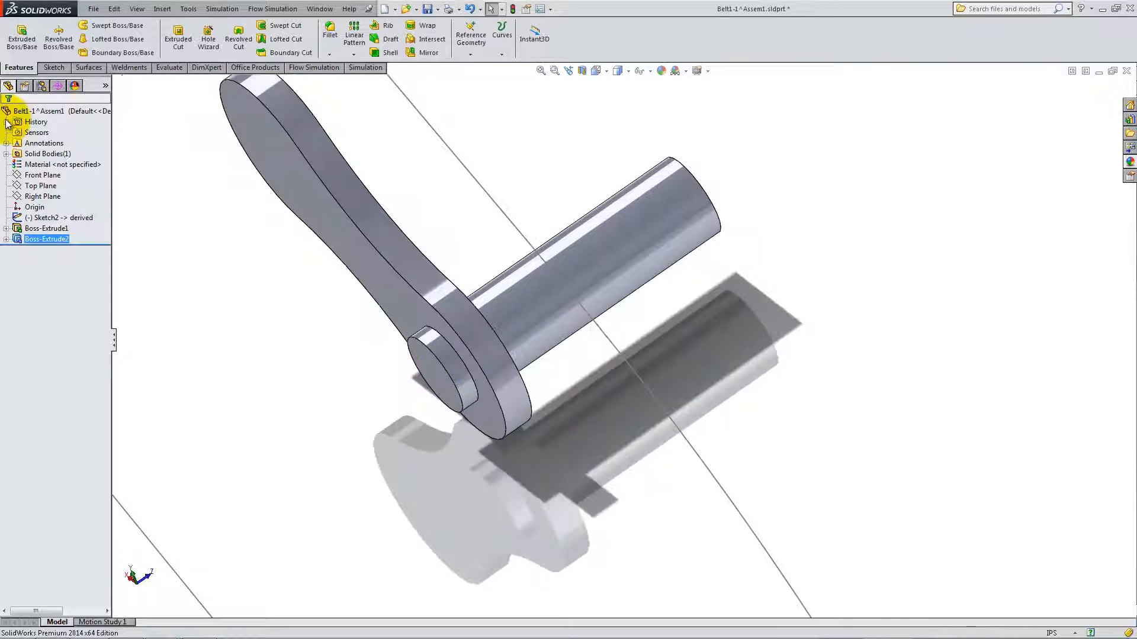
- Start a sketch on the roller's protruding end face and draw a circle about 0.15 in in diameter within the link's opposite round end
middle_drag(178, 234, 445, 247)
right_click(425, 352)
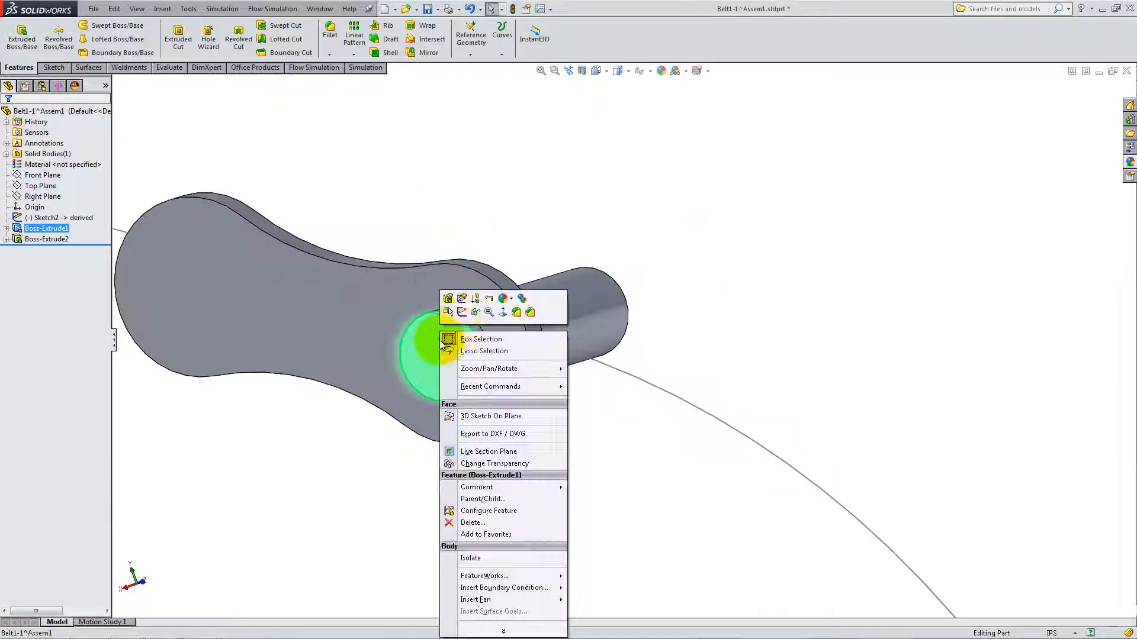
click(463, 311)
click(54, 67)
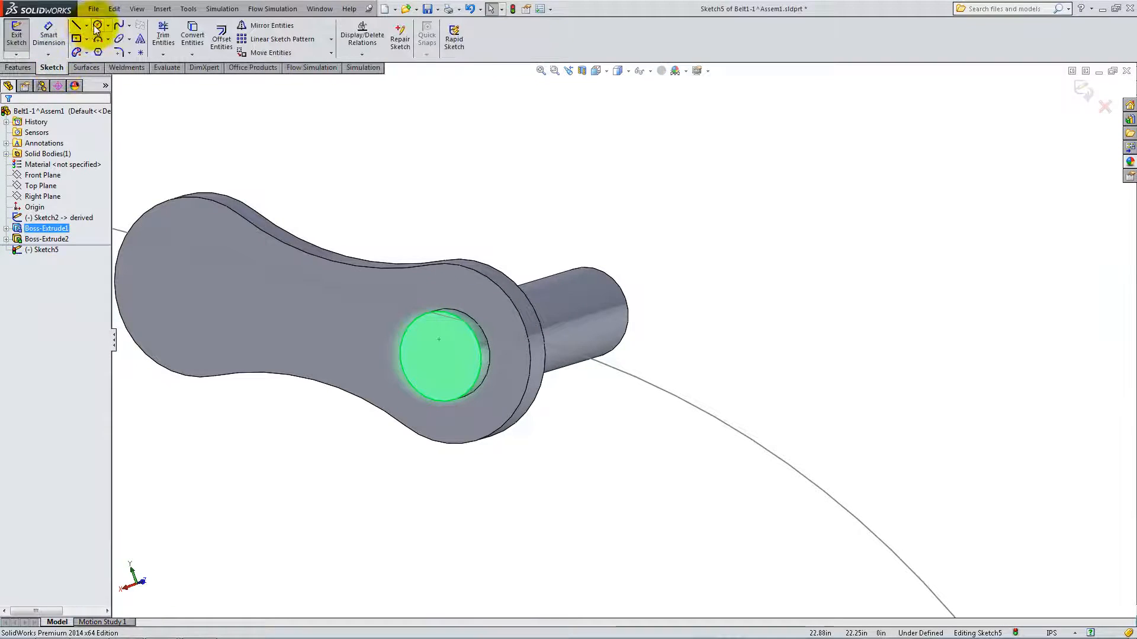
click(98, 25)
click(186, 290)
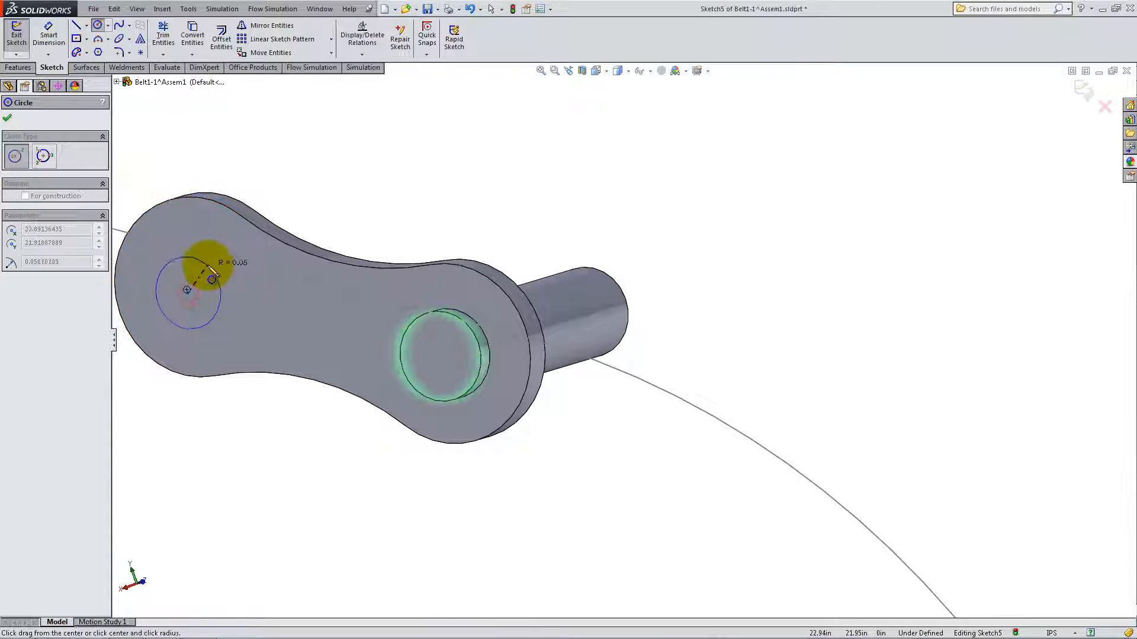
click(224, 268)
key(Escape)
- Make the new circle concentric with the link's round end and equal in size to the existing roller's circular edge
click(202, 244)
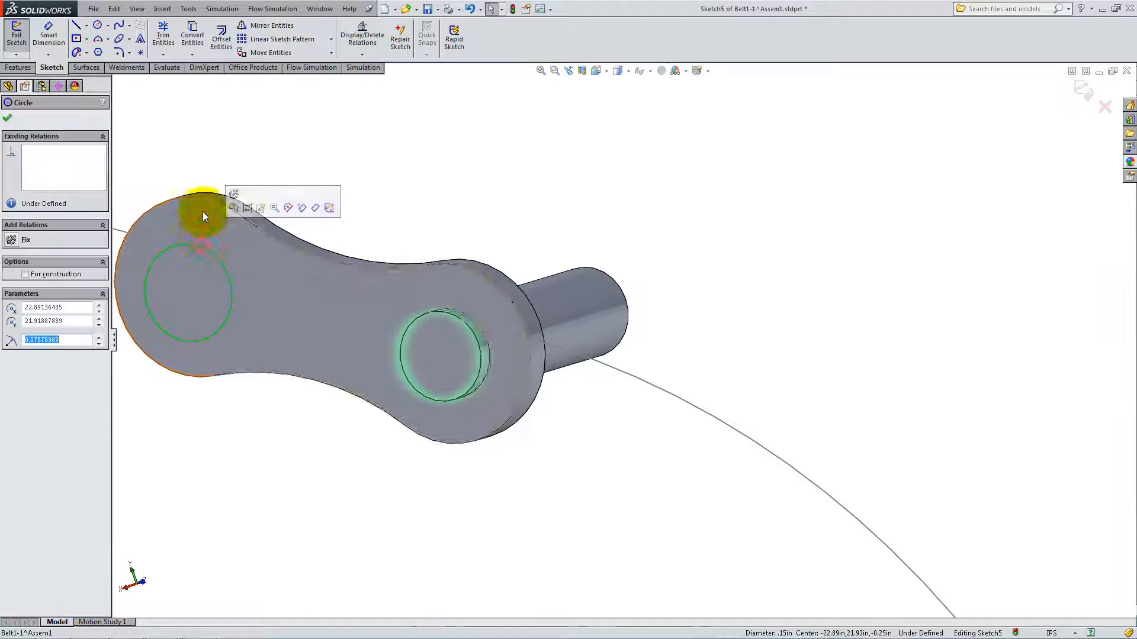
ctrl+click(203, 204)
click(12, 336)
click(7, 117)
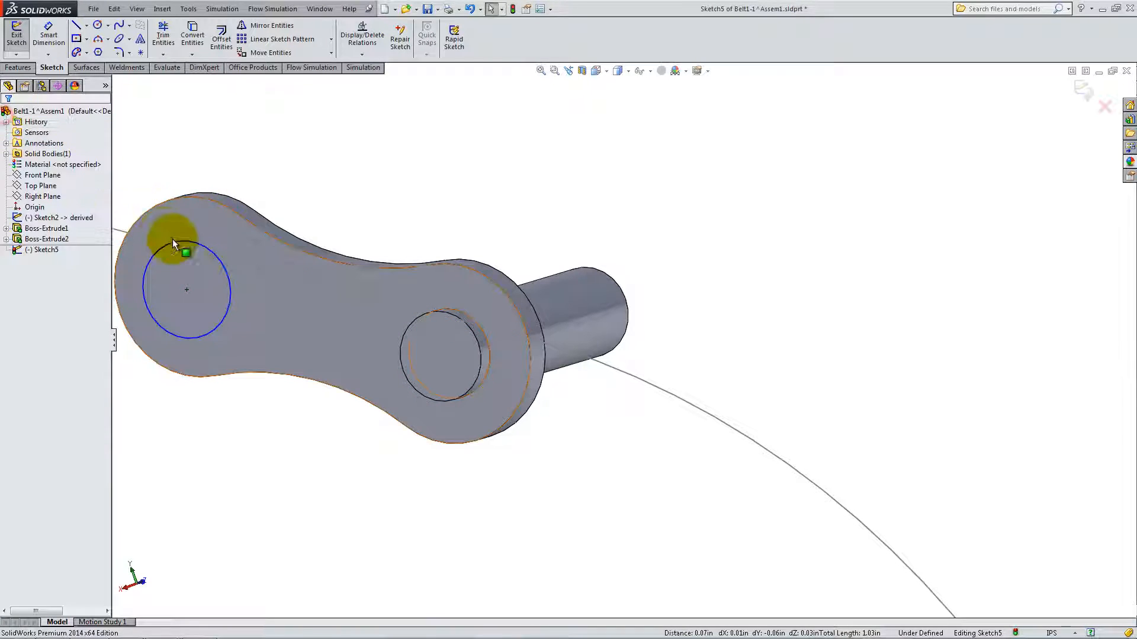
click(179, 242)
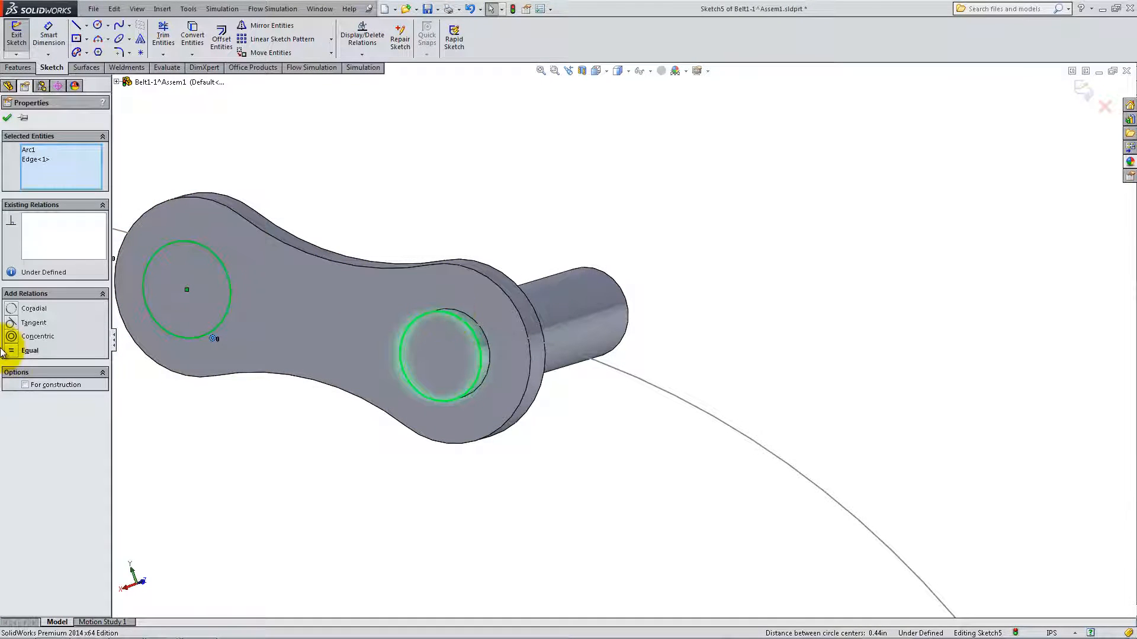
click(11, 350)
click(7, 118)
- Extrude the circle with Up To Surface to the far end face of the first roller, merging it with the link plate
click(18, 67)
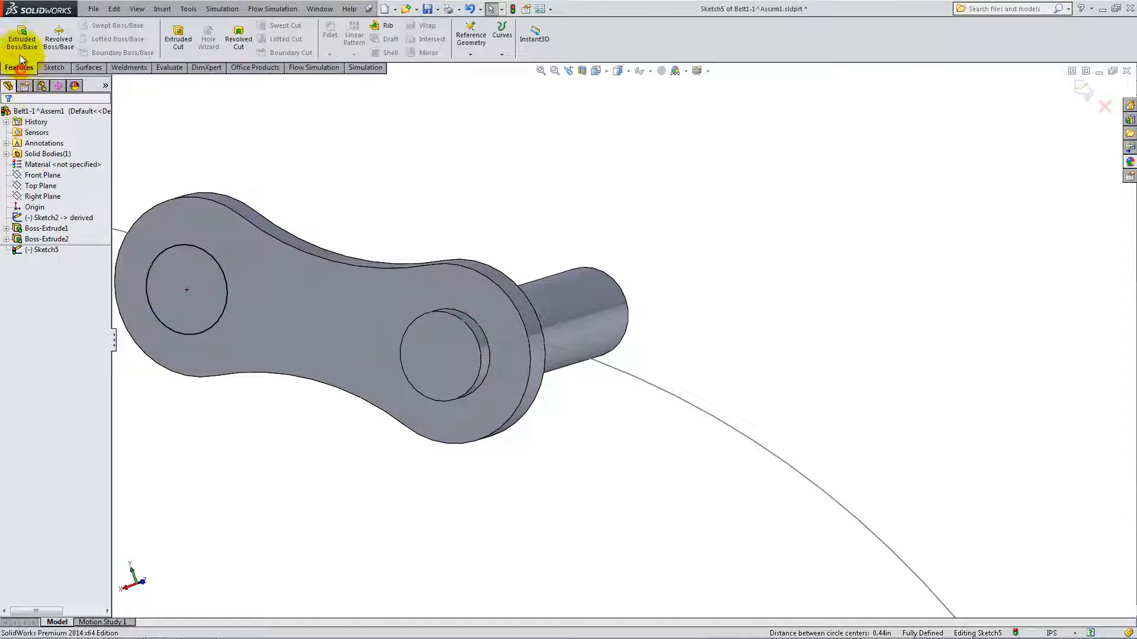
click(22, 47)
click(57, 186)
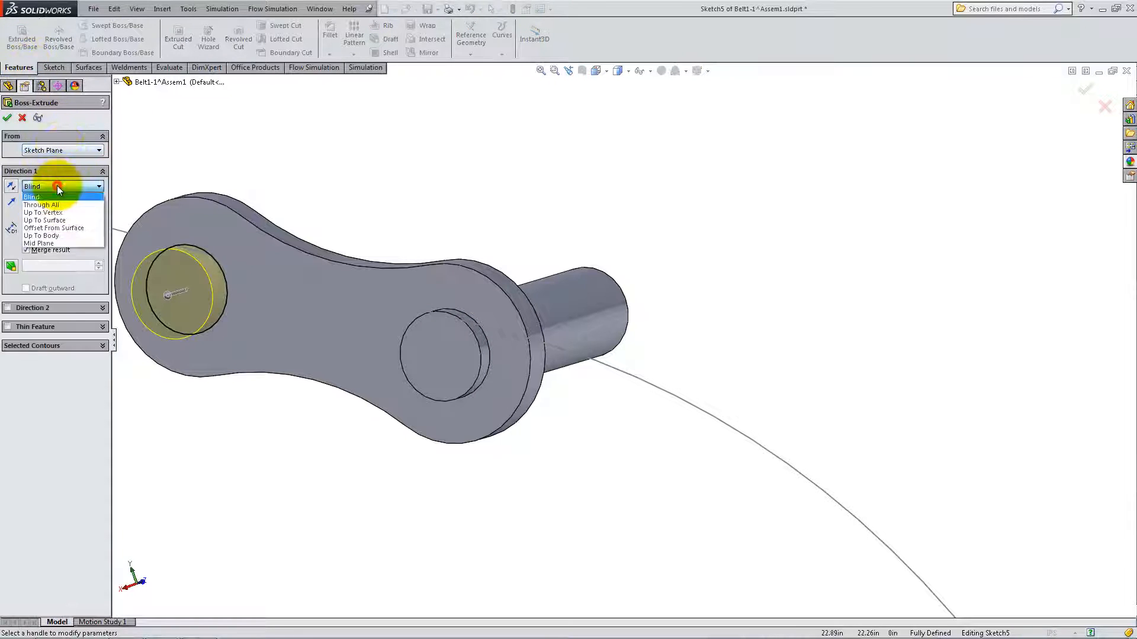
click(59, 220)
middle_drag(318, 292, 460, 322)
click(494, 323)
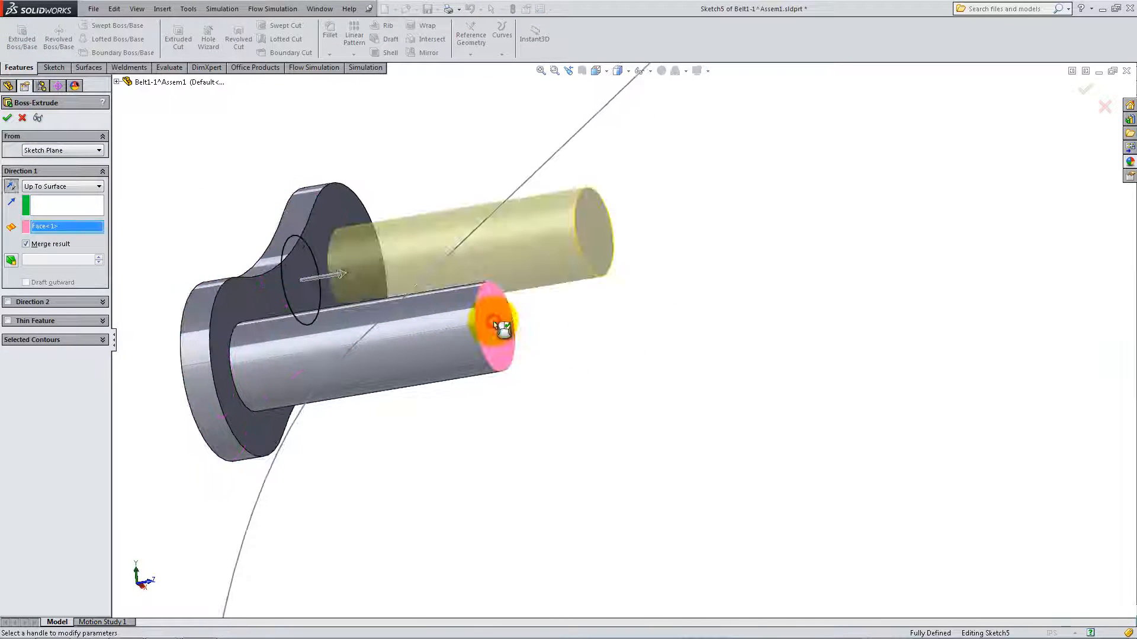
click(7, 118)
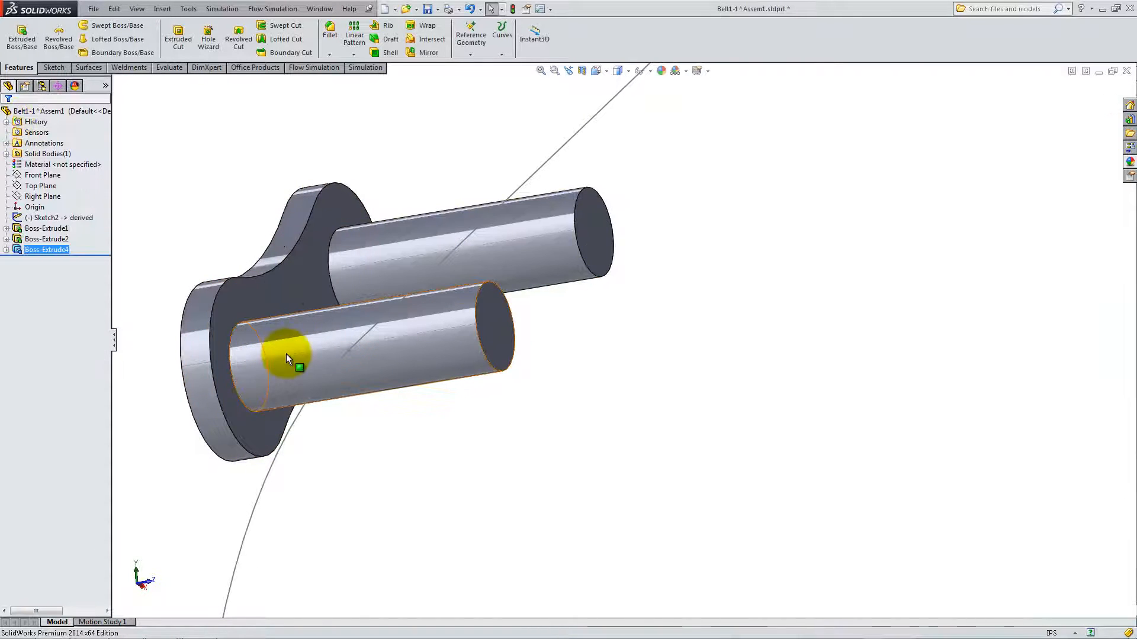
- Start a new sketch on the link plate's inner face, between the two rollers
middle_drag(292, 355, 459, 383)
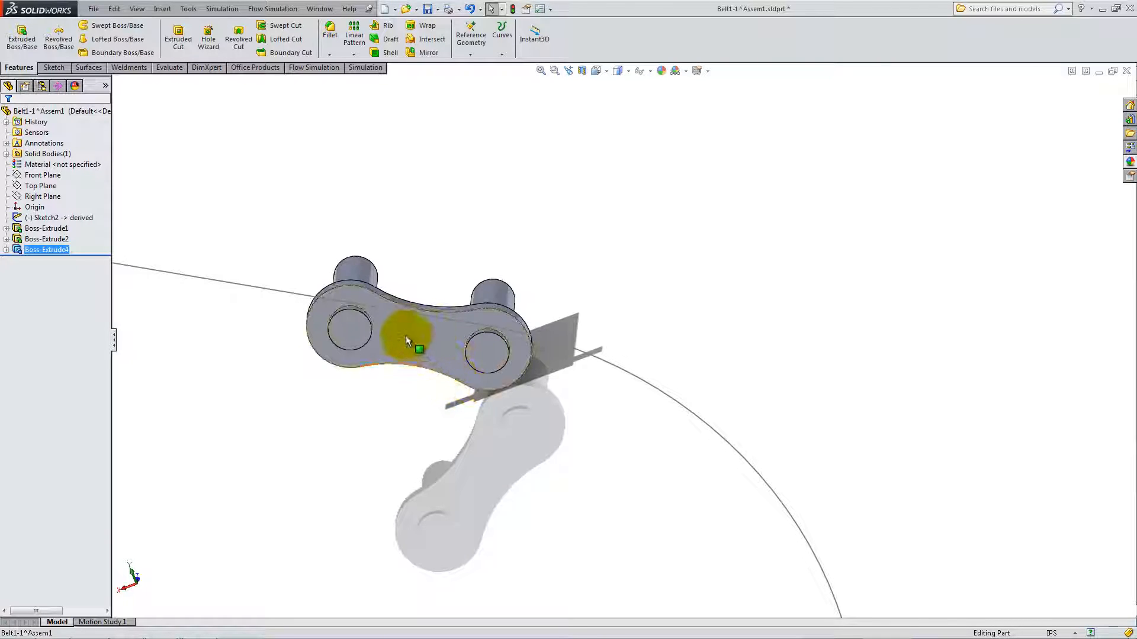
middle_drag(406, 355, 406, 317)
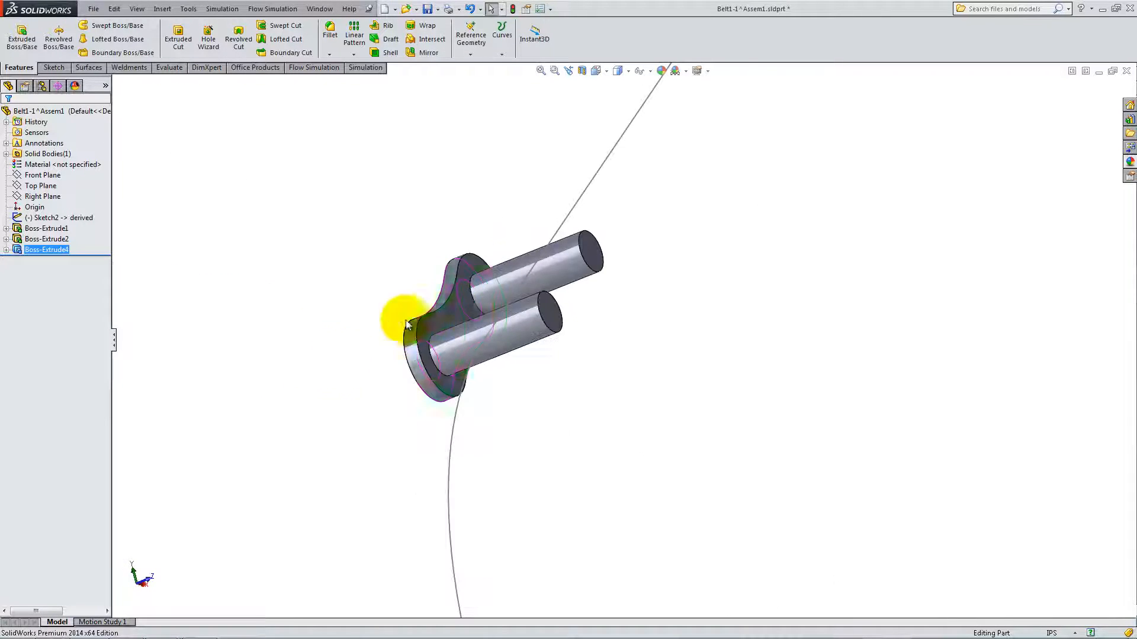
right_click(487, 313)
click(491, 292)
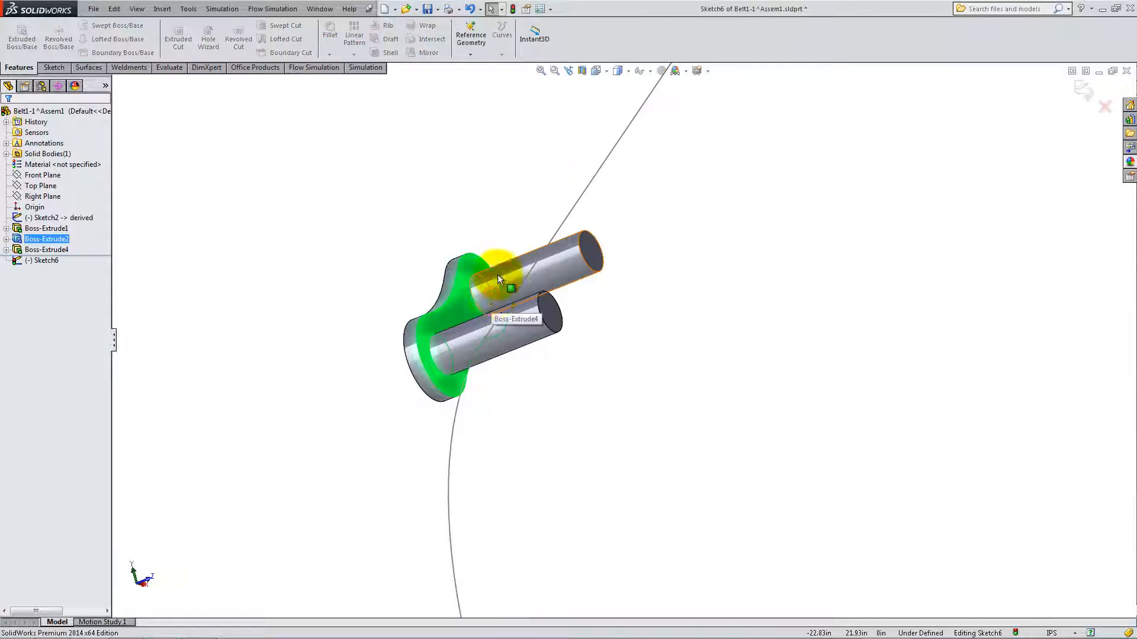
click(596, 71)
click(644, 116)
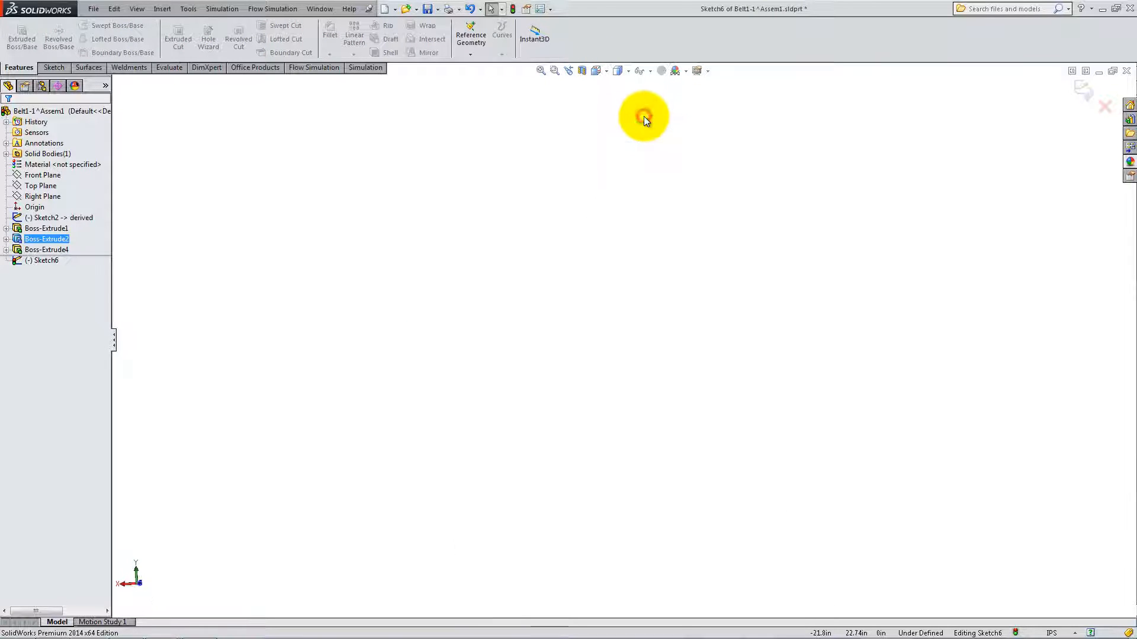
click(554, 71)
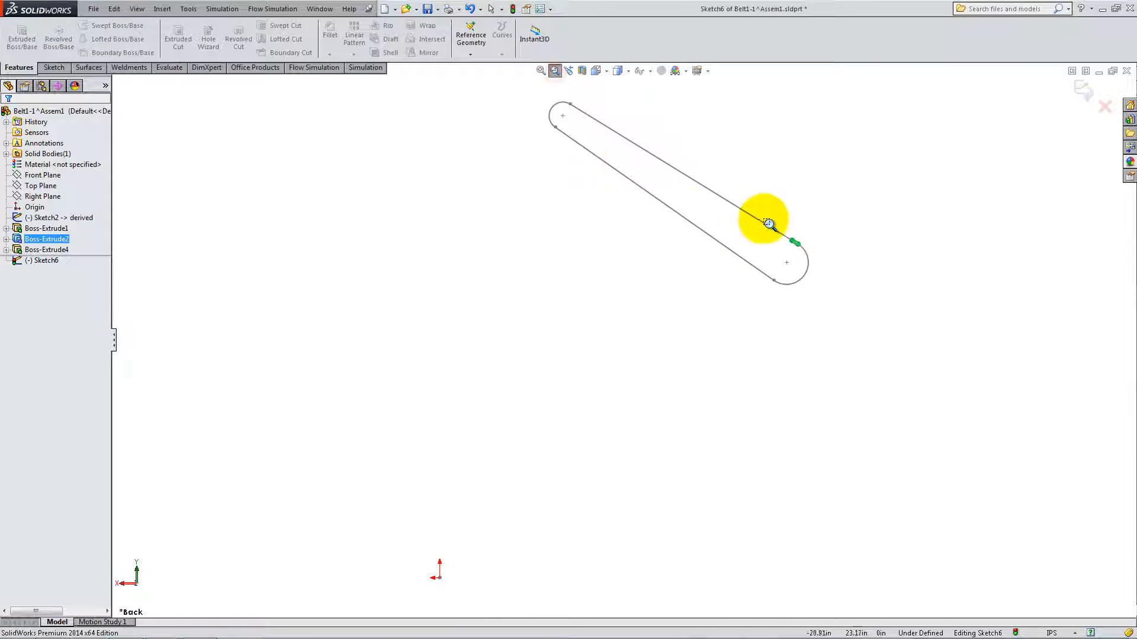
drag(789, 237, 826, 258)
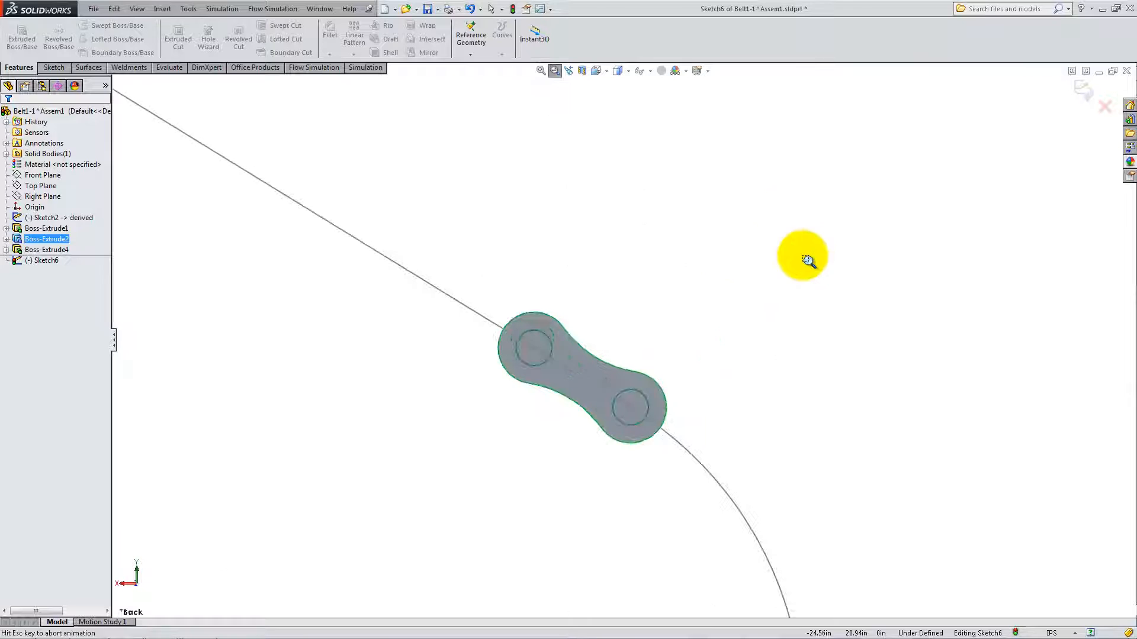
right_click(736, 254)
click(751, 259)
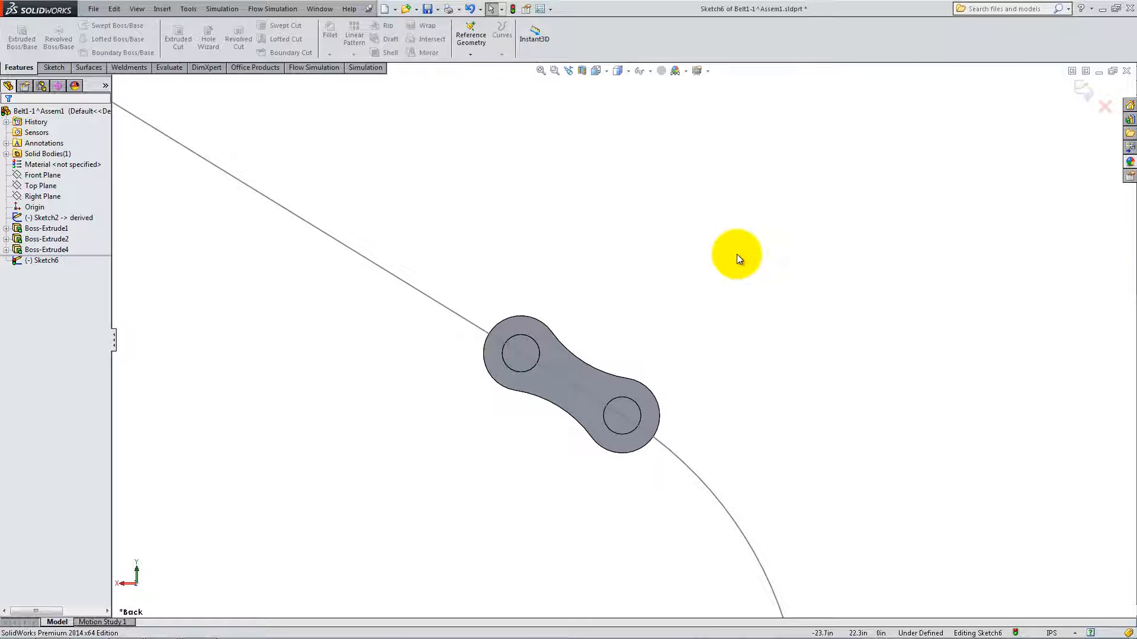
scroll(737, 254, down, 1)
- Sketch a second link outline along the belt line from the second roller's centre, with a 0.43 in waist radius and 1.05 in construction line
click(54, 66)
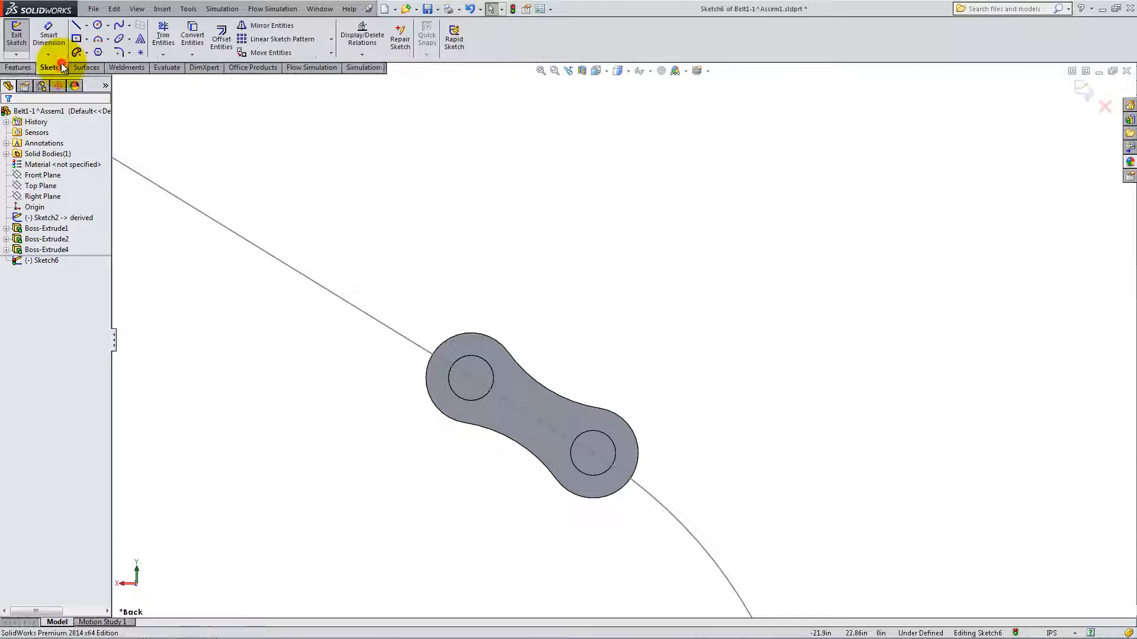
click(97, 26)
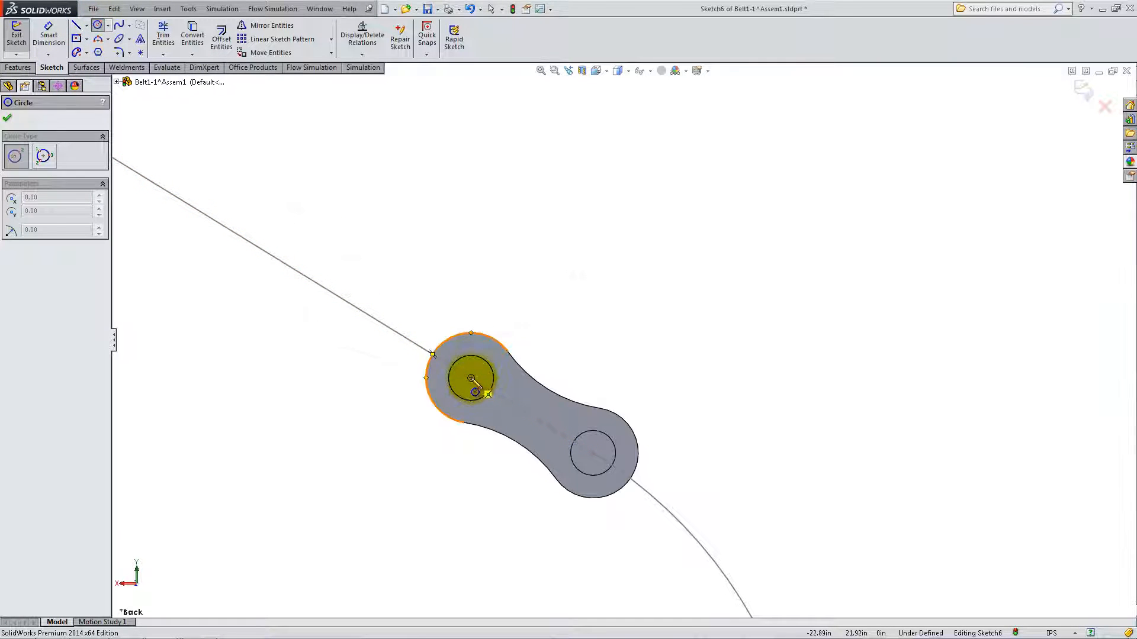
click(471, 379)
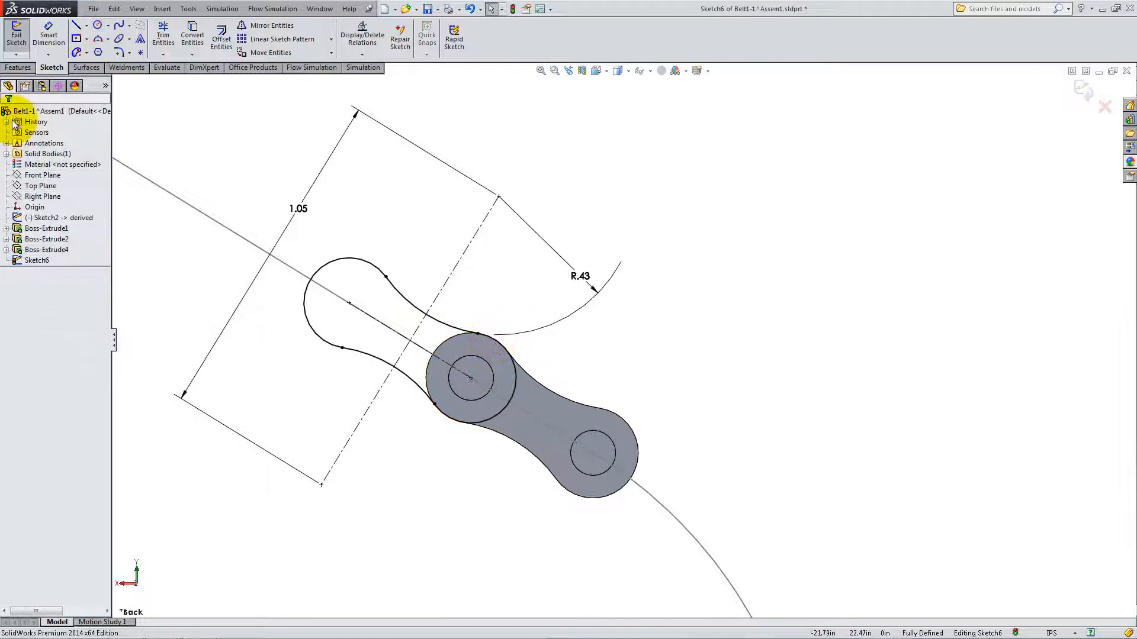
- Extrude the second link outline 0.05 in deep, starting from a 0.03 in offset from the sketch plane, merged with the body
click(26, 68)
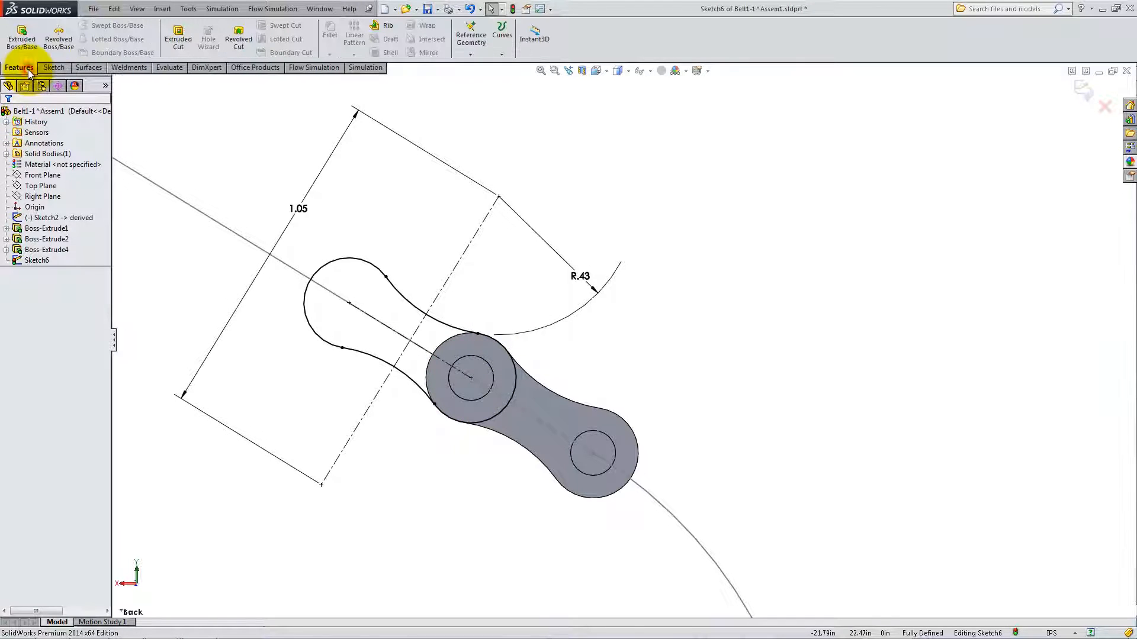
click(27, 51)
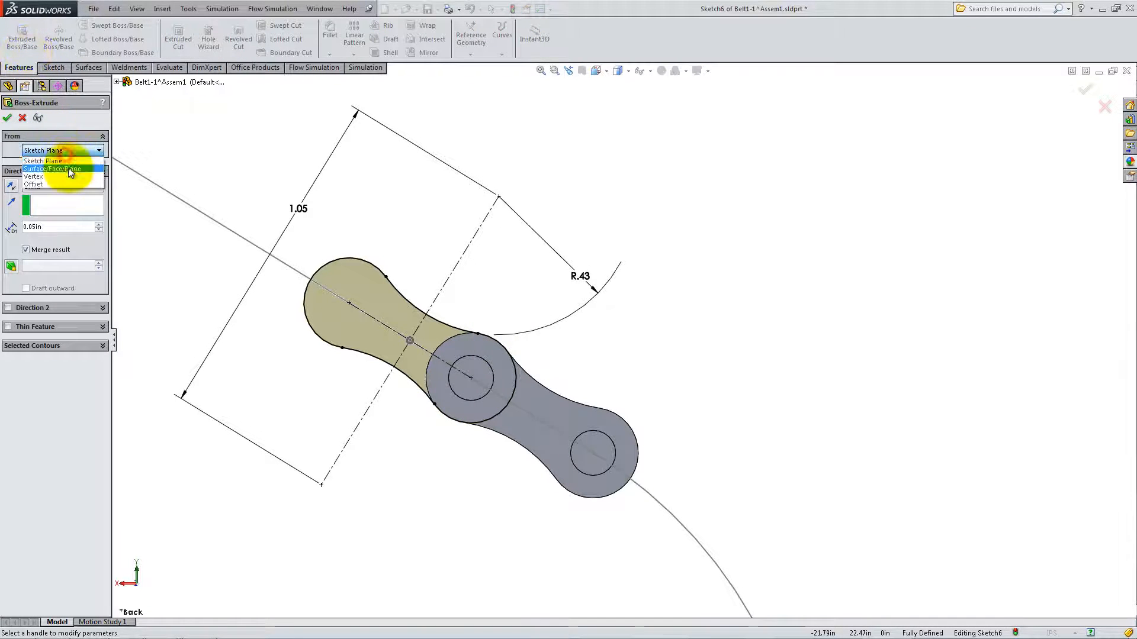
click(69, 183)
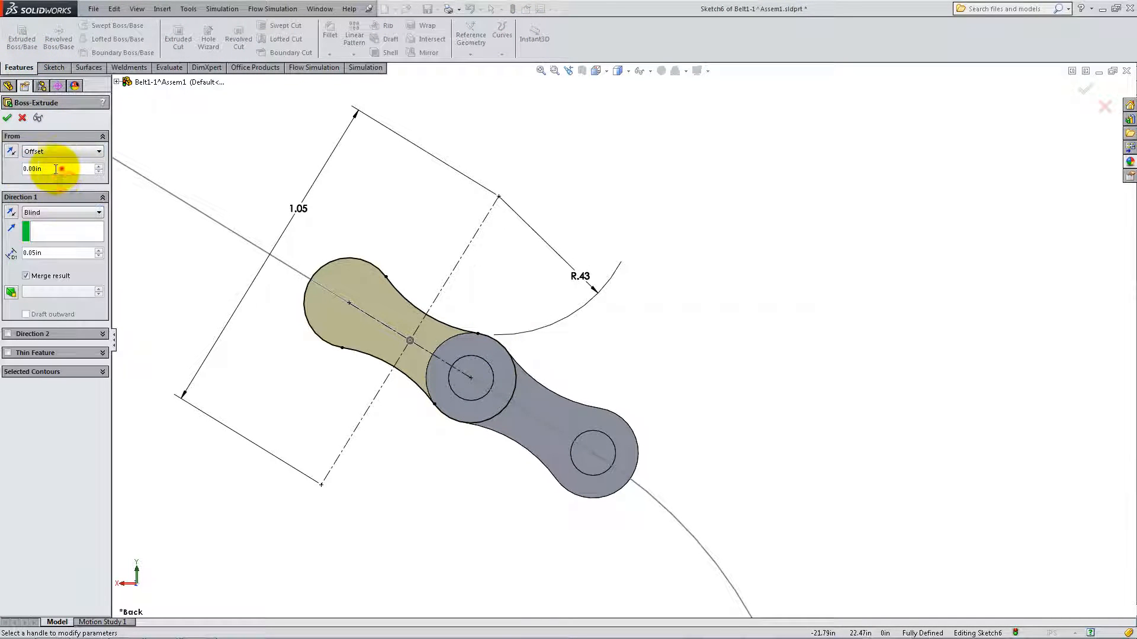
click(55, 256)
middle_drag(182, 309, 303, 575)
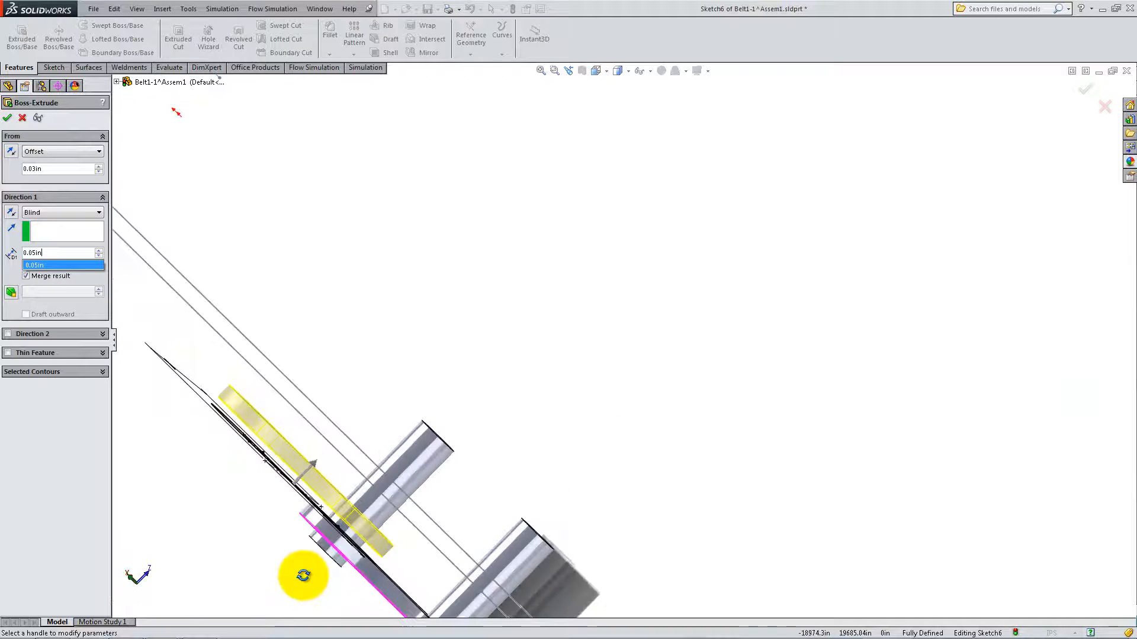
click(7, 117)
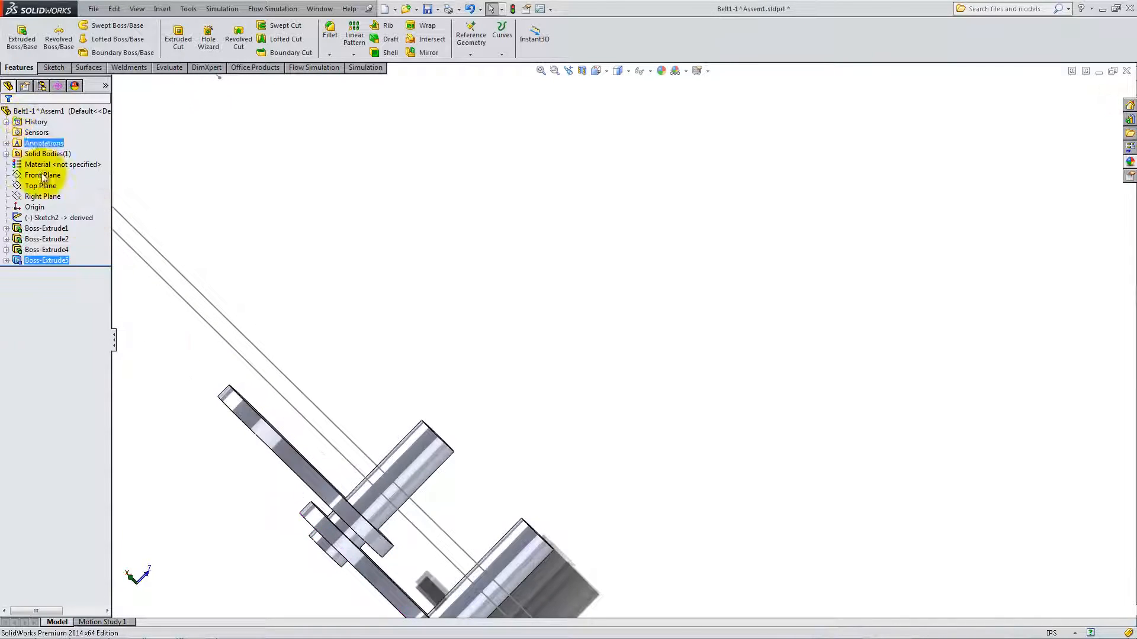
- Mirror all four boss extrusions of the rollers and link plates about the Front Plane, with Geometry Pattern enabled
scroll(236, 372, up, 3)
scroll(553, 450, down, 5)
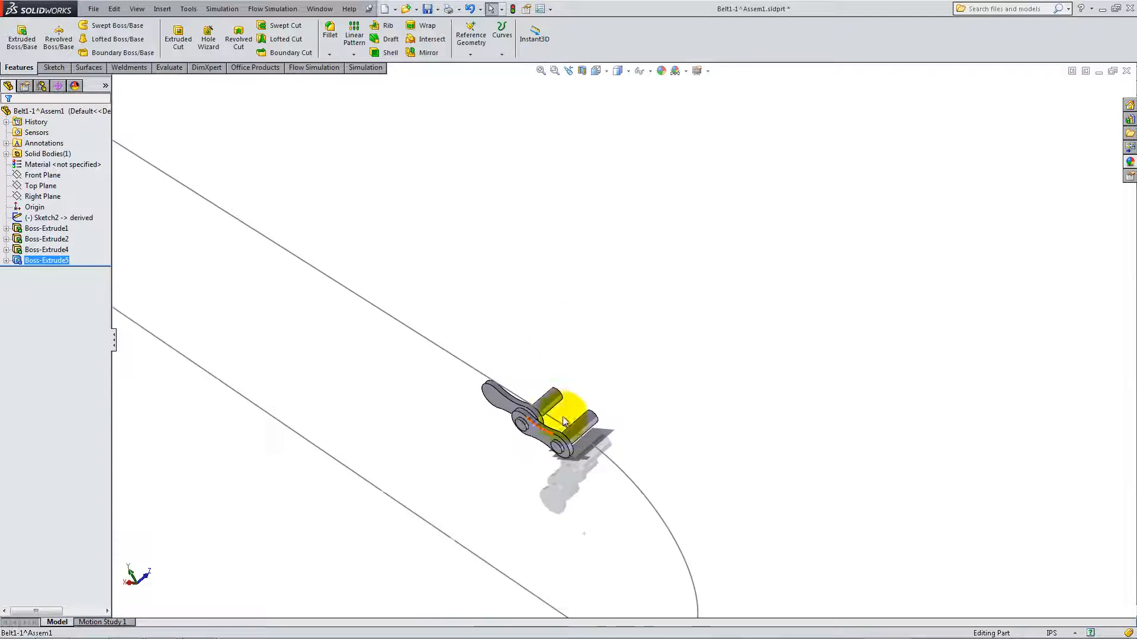
click(429, 52)
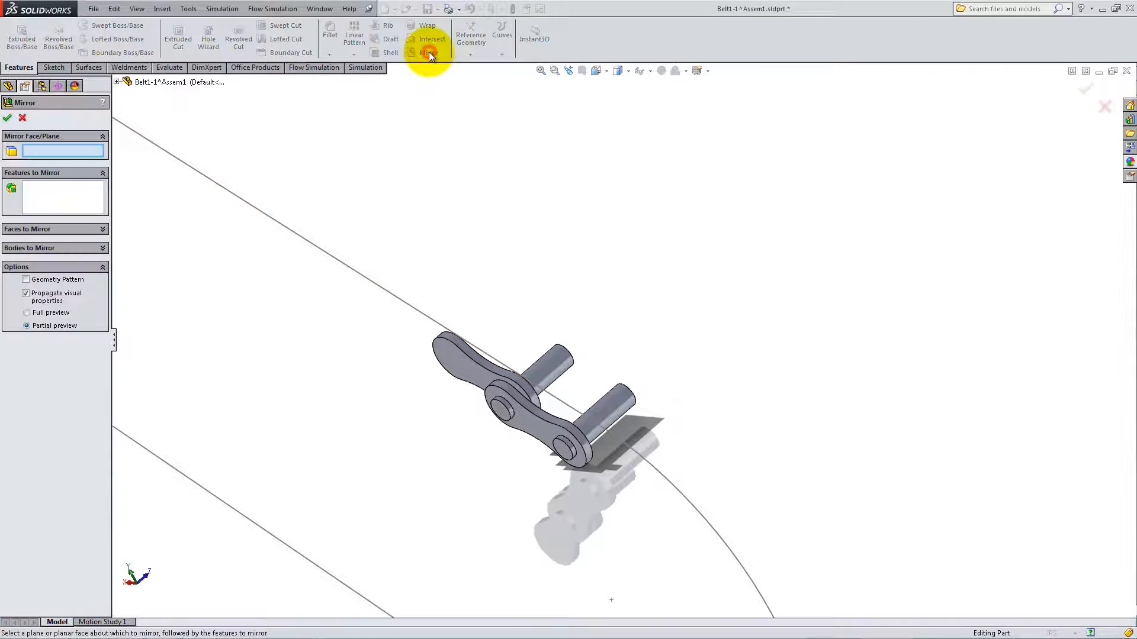
click(116, 82)
click(155, 146)
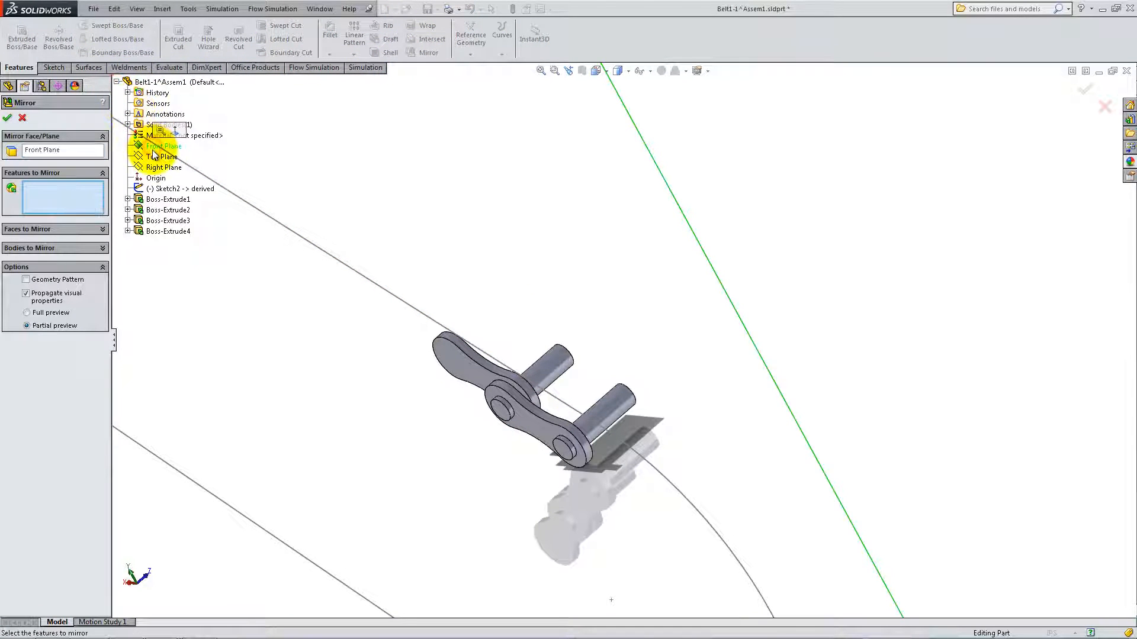
click(167, 199)
click(168, 210)
click(166, 221)
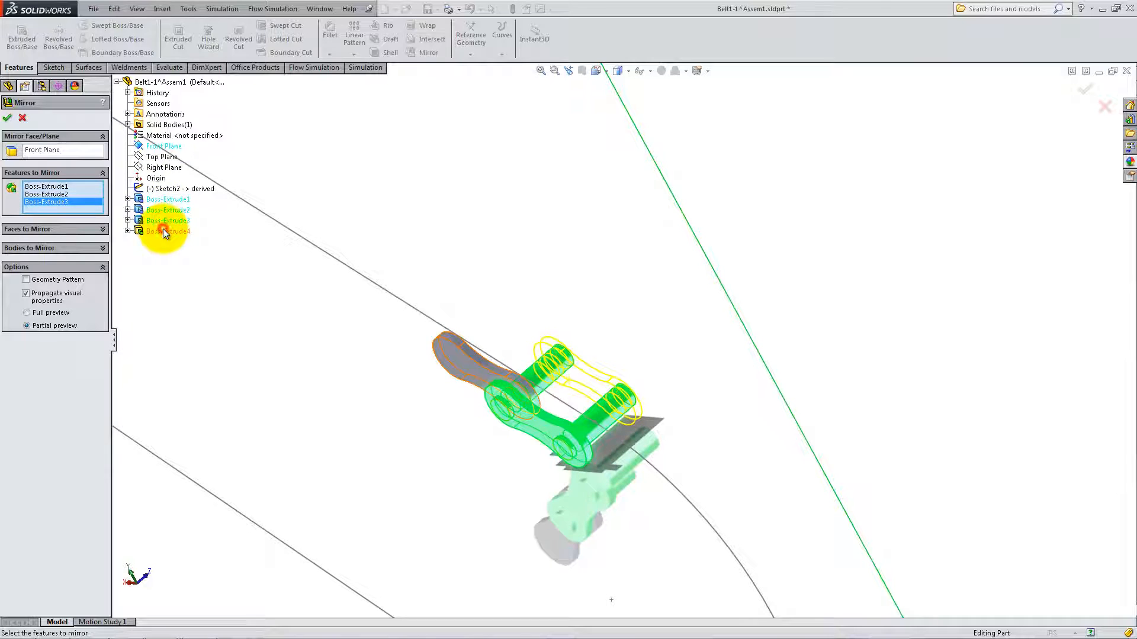
click(163, 231)
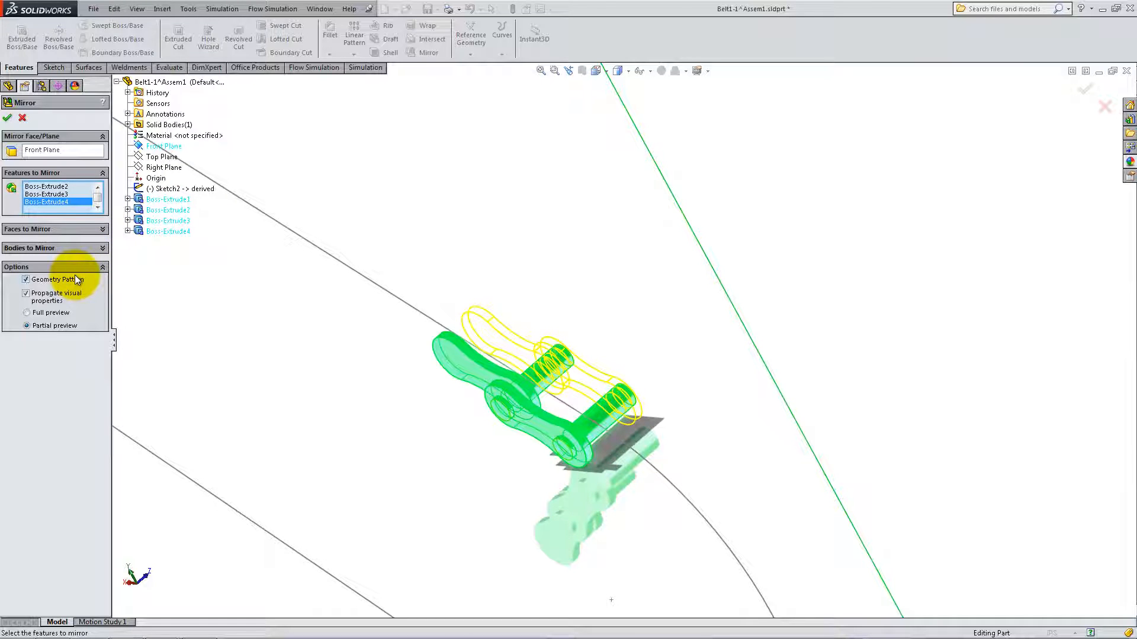
click(7, 117)
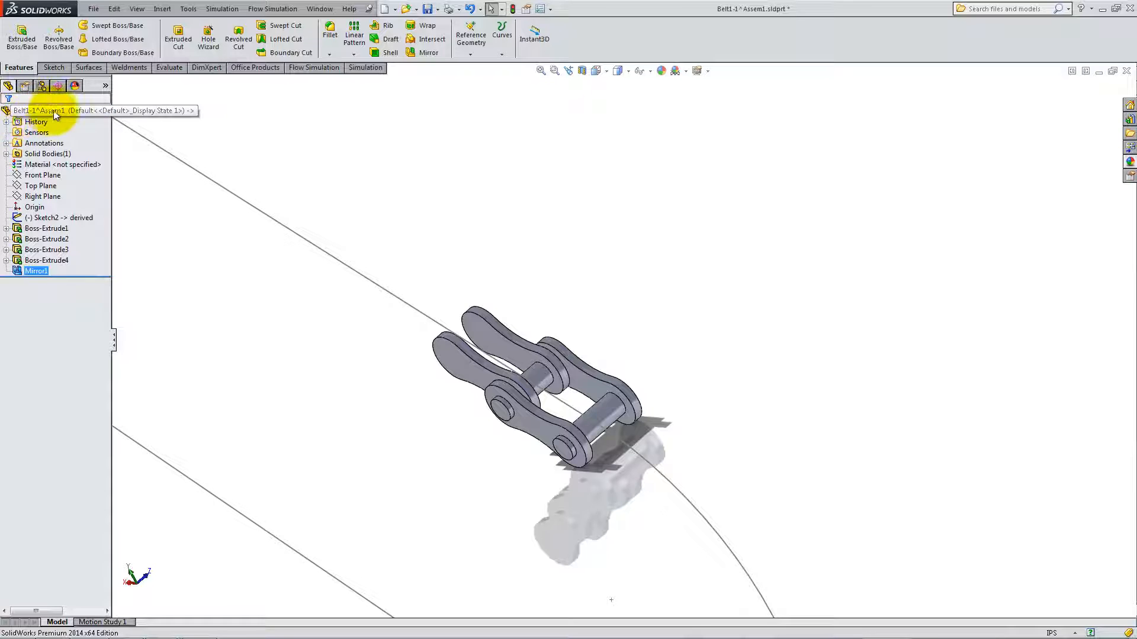
- Pattern the mirrored link along the belt sketch with 54 equally spaced instances, using Transform curve, Tangent to curve and Geometry pattern
click(344, 55)
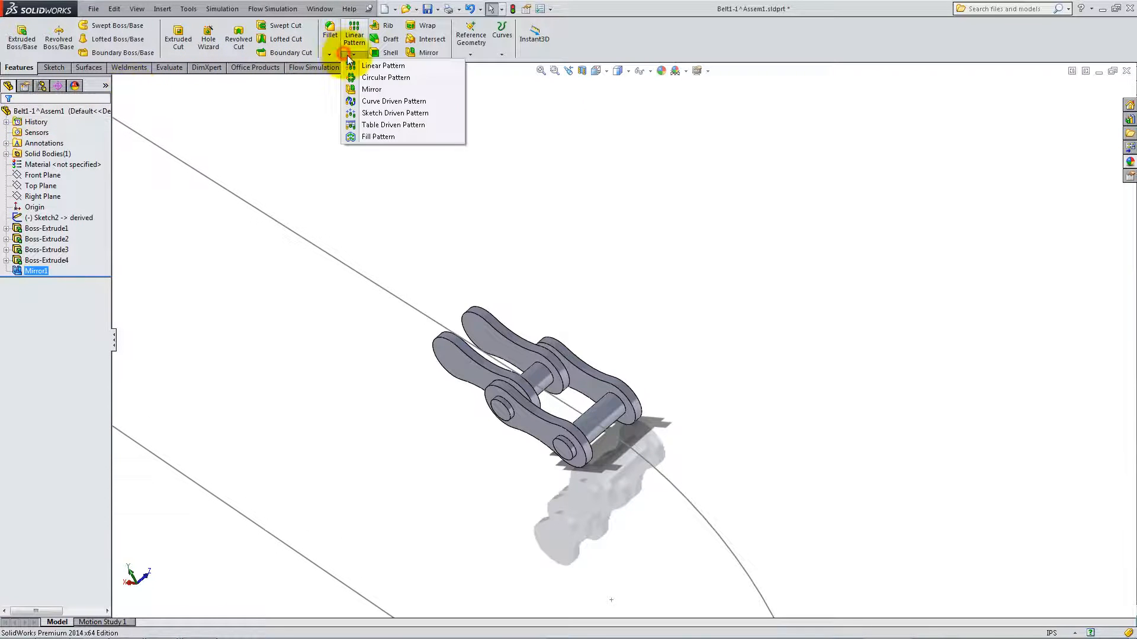
click(359, 102)
scroll(270, 217, up, 5)
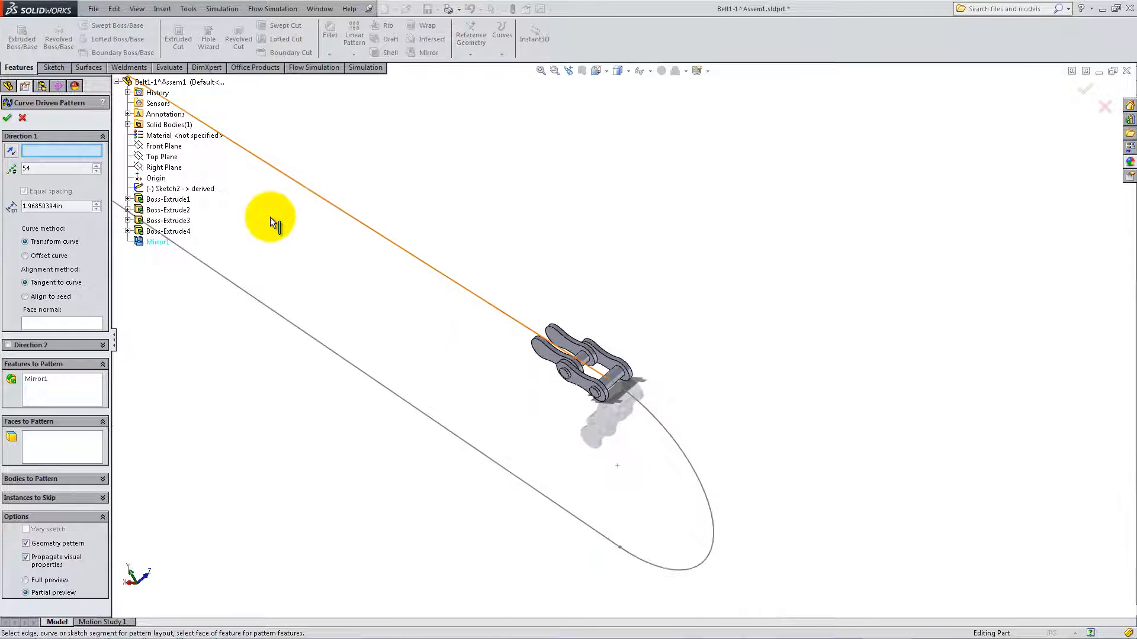
click(203, 189)
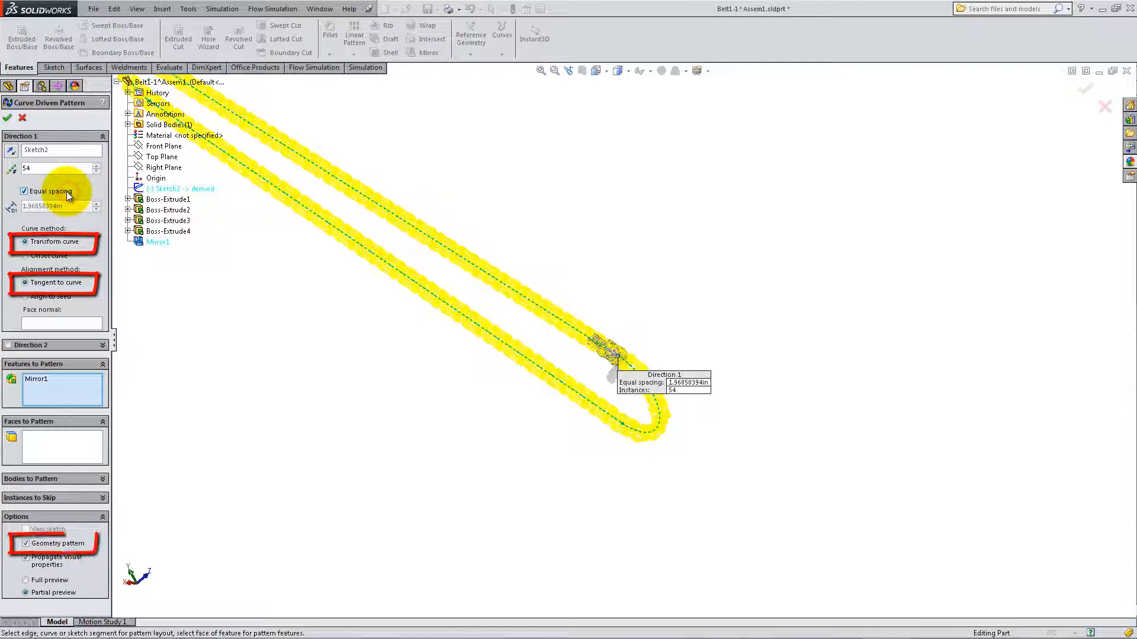
mouse_move(410, 272)
middle_down()
mouse_move(408, 248)
mouse_move(469, 190)
mouse_move(475, 154)
middle_up()
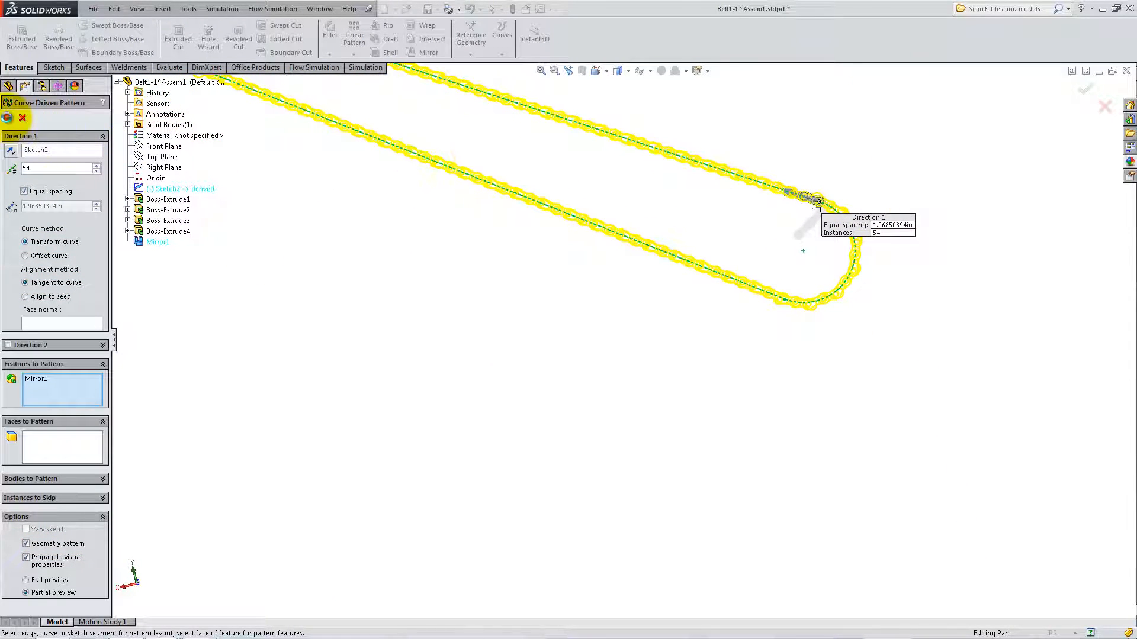
click(7, 117)
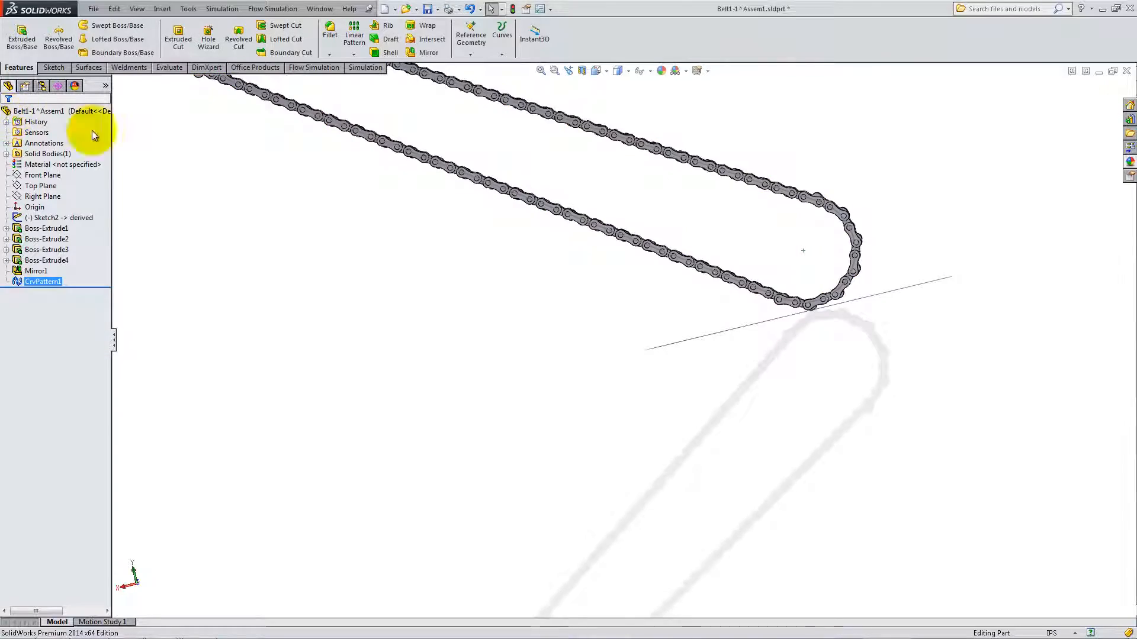
- Save the finished chain part and close it to return to the robot assembly
scroll(473, 170, up, 3)
scroll(576, 254, down, 6)
middle_drag(570, 255, 464, 107)
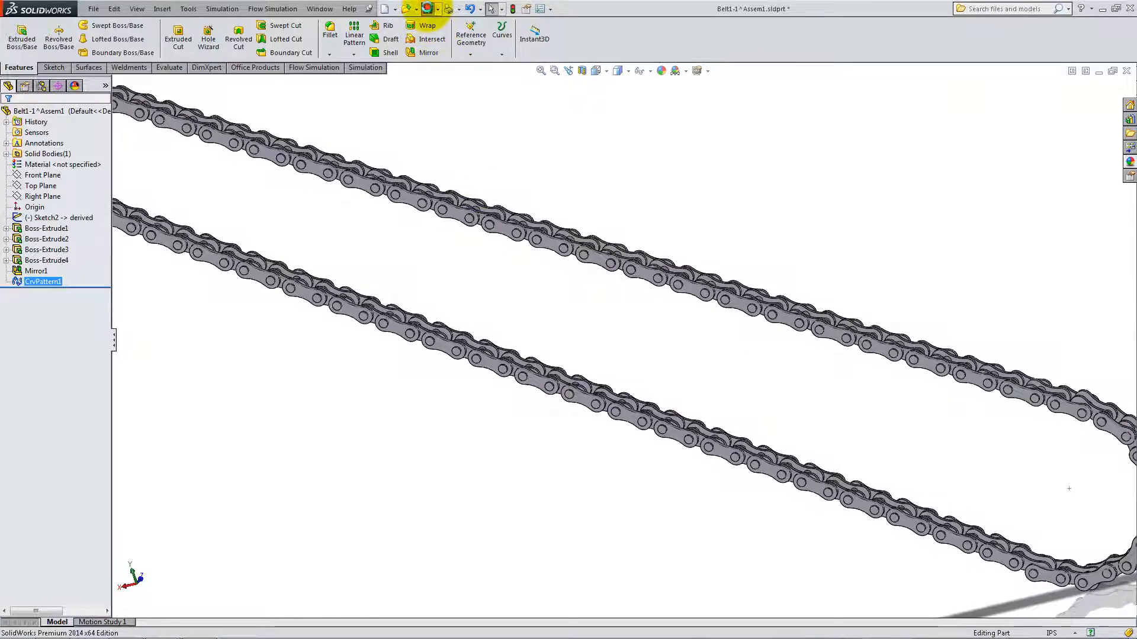
click(427, 7)
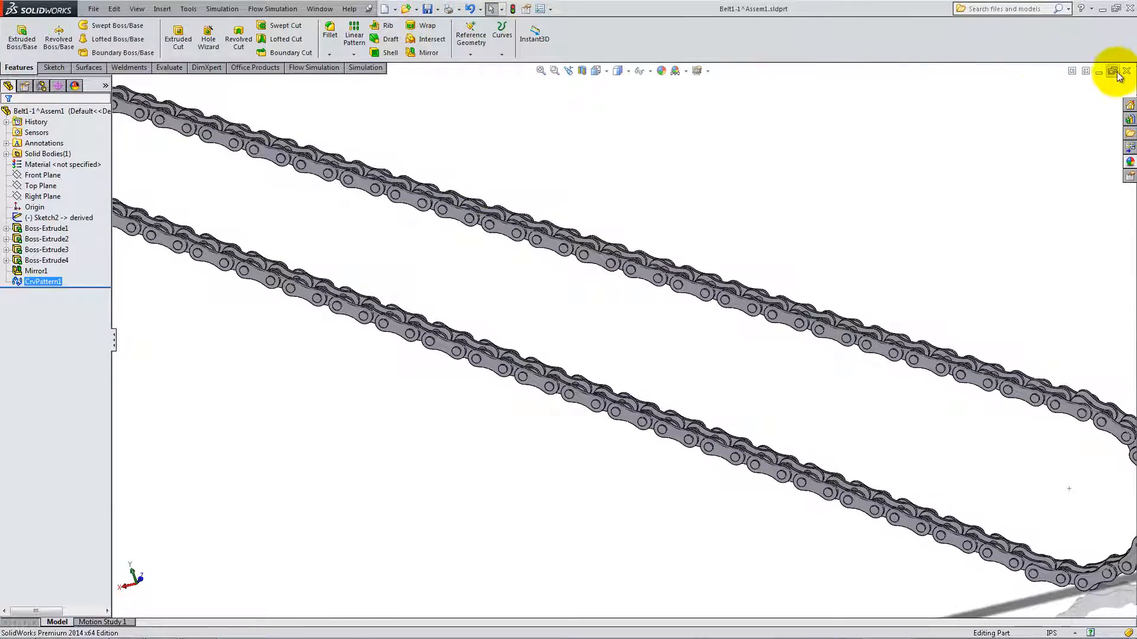
click(1126, 71)
scroll(622, 355, down, 5)
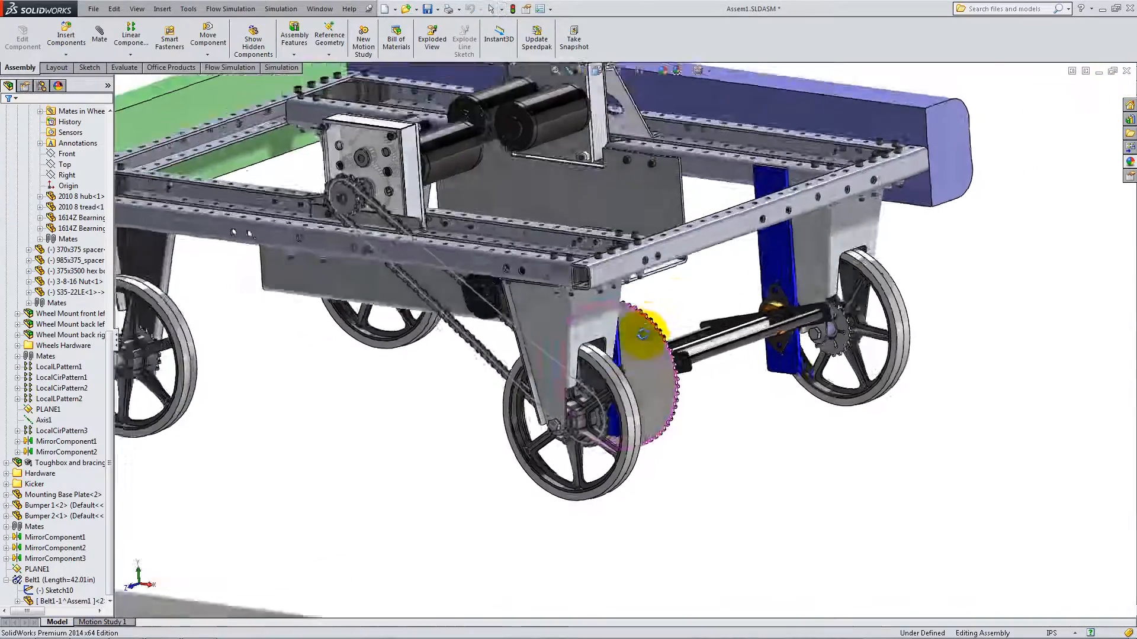
middle_drag(616, 380, 684, 343)
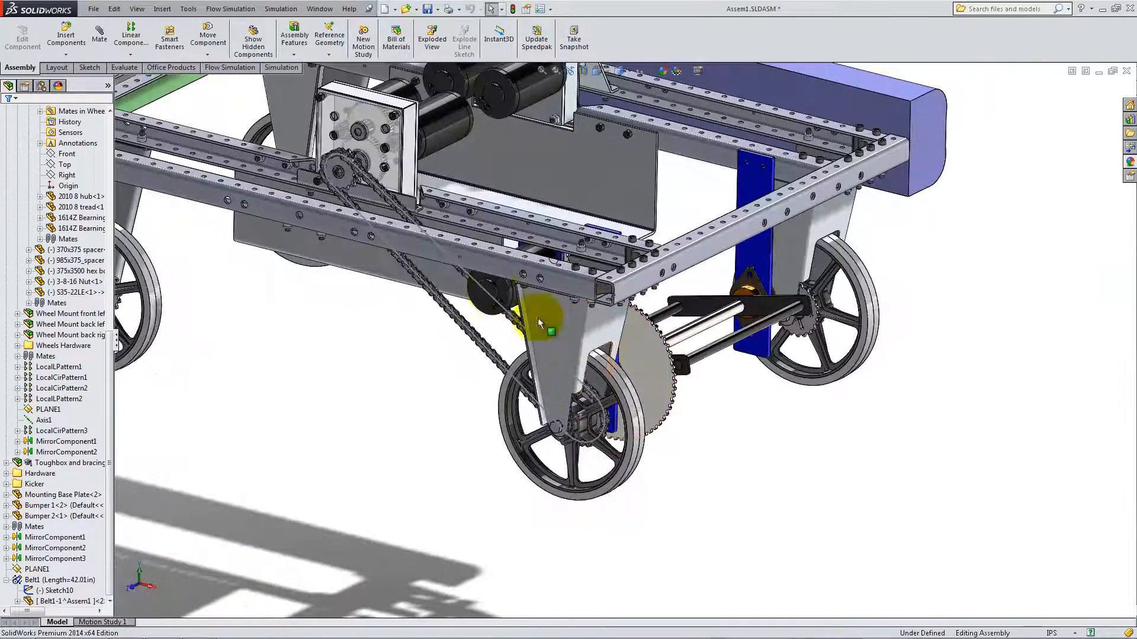
- Hide the belt path sketch lines in the assembly, including the derived Sketch2 inside the belt part
right_click(487, 292)
click(507, 276)
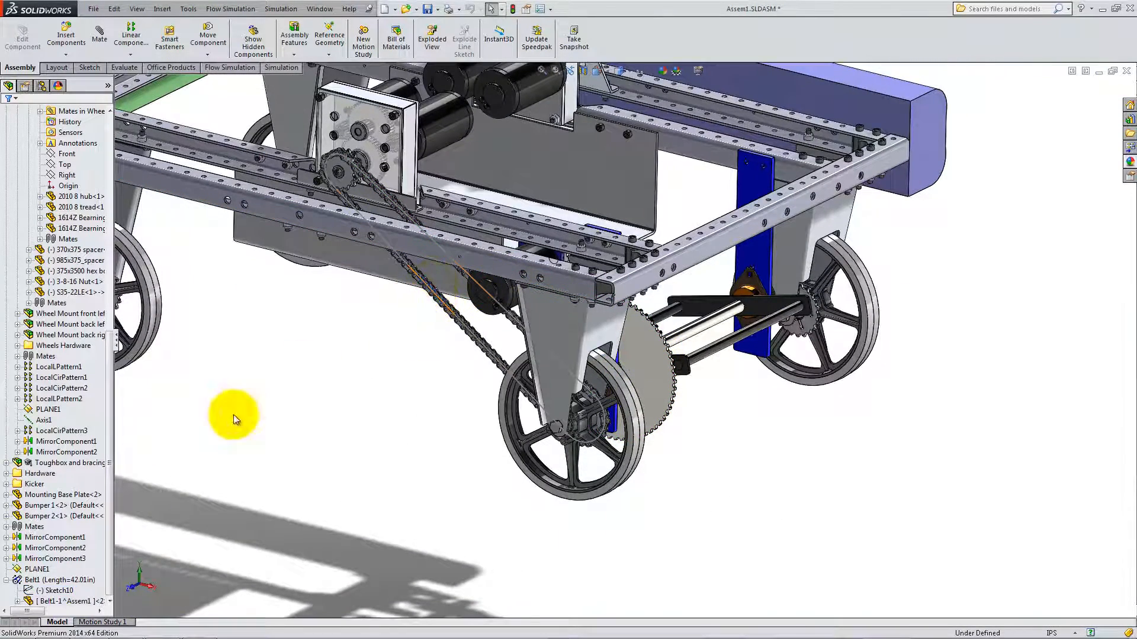
click(18, 602)
right_click(59, 538)
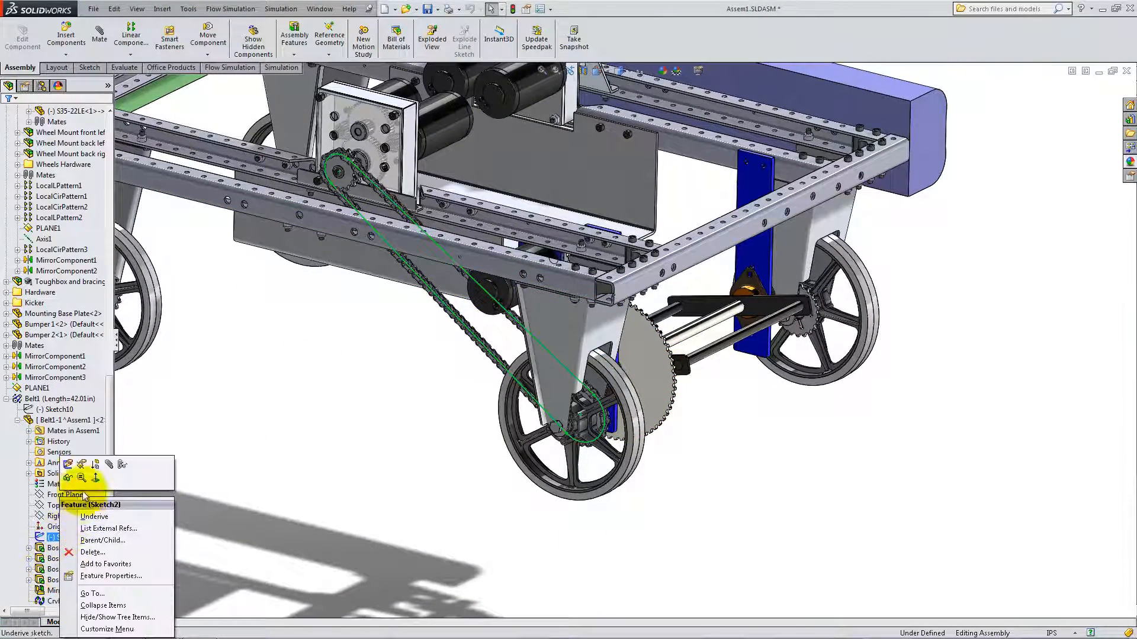
click(70, 477)
- Collapse all items in the feature tree and set the assembly to the Trimetric view
click(6, 399)
right_click(6, 399)
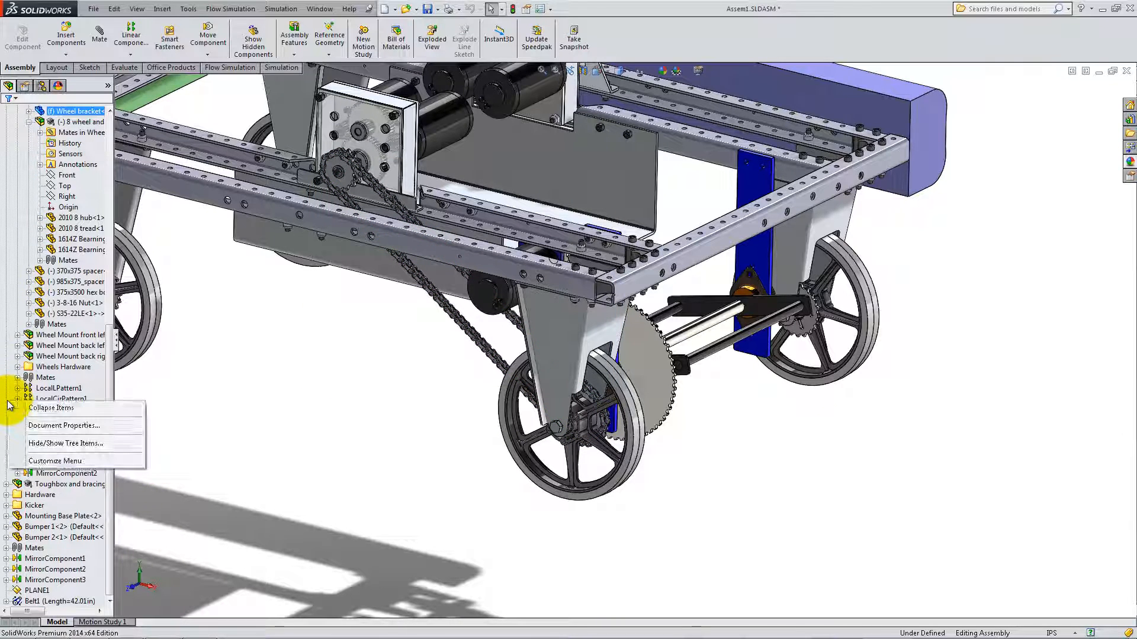
click(14, 406)
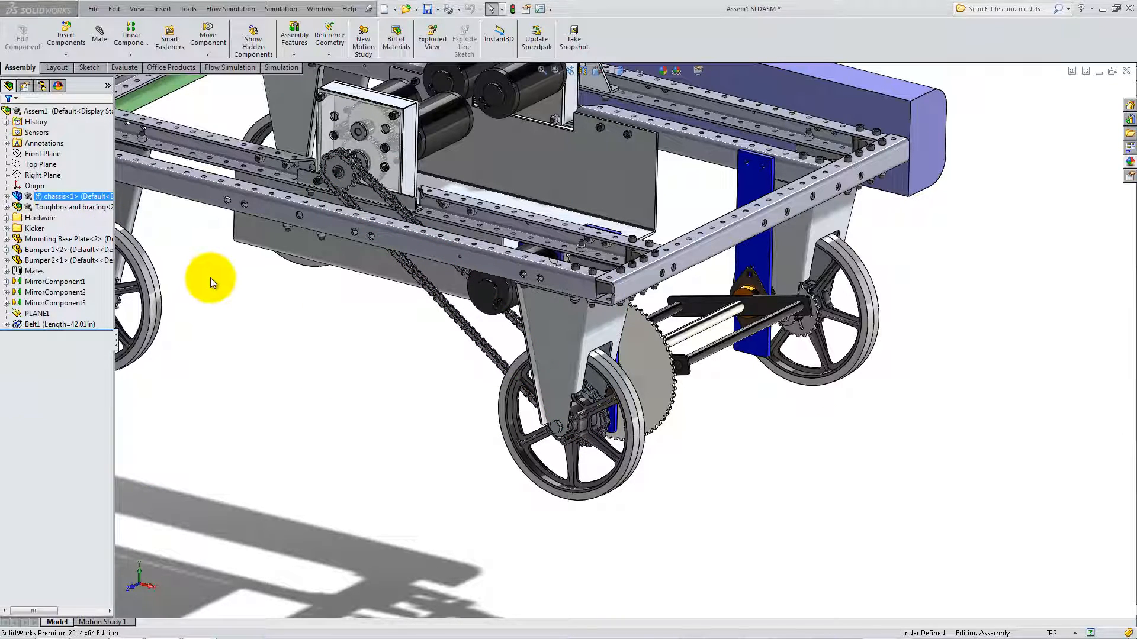
key(space)
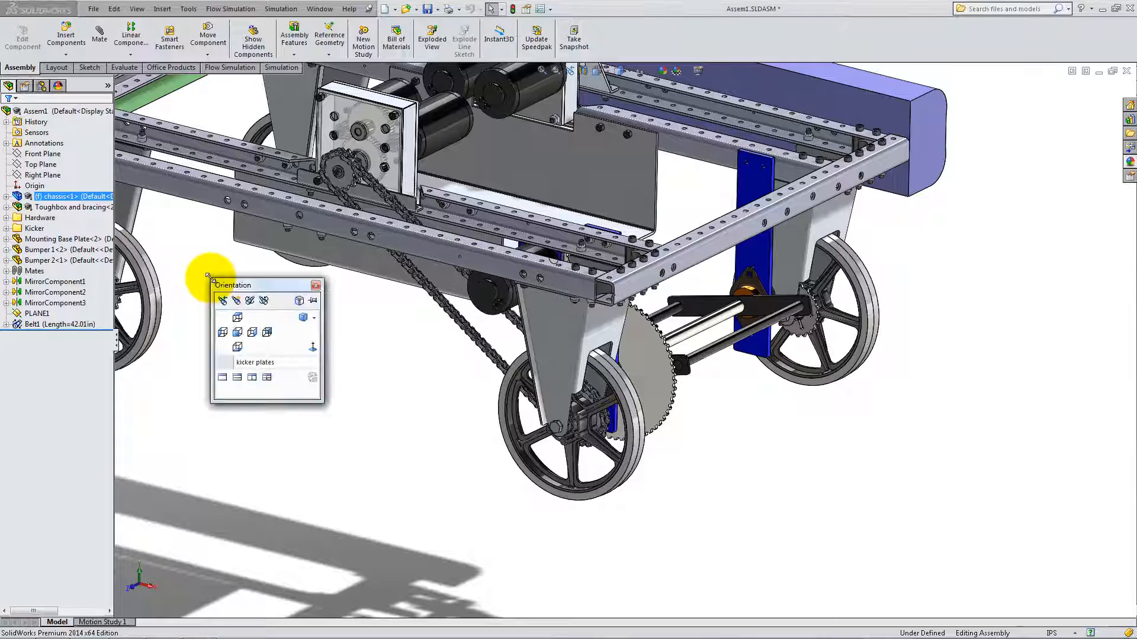
click(303, 319)
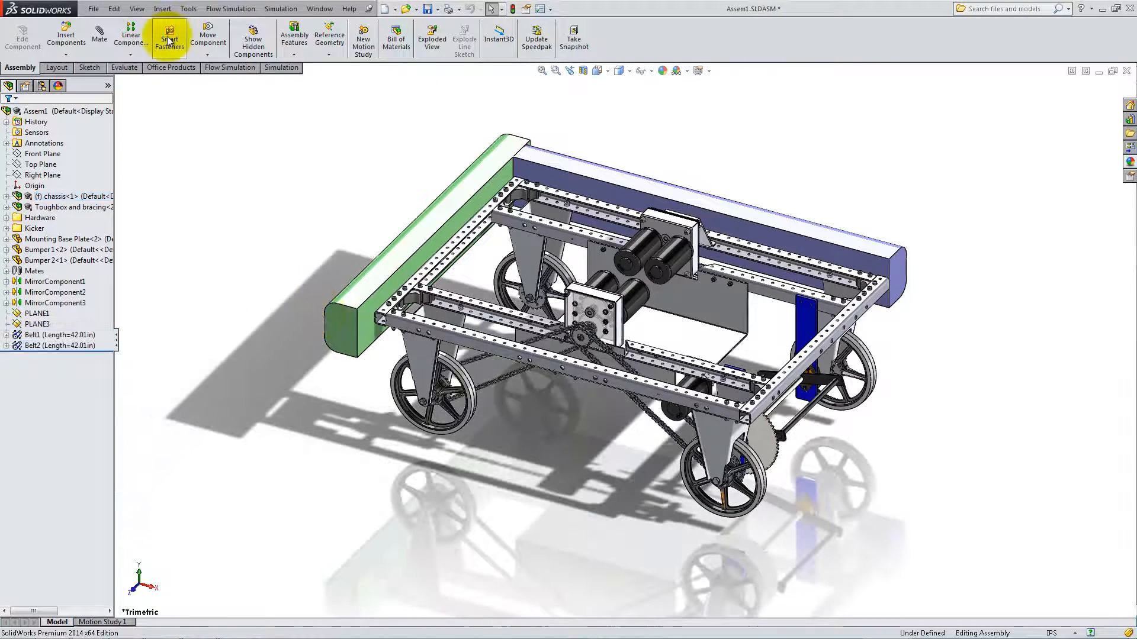
- Mirror the belt parts of Belt1 and Belt2 about the chassis's PLANE1 and show the assembly from the top
click(162, 9)
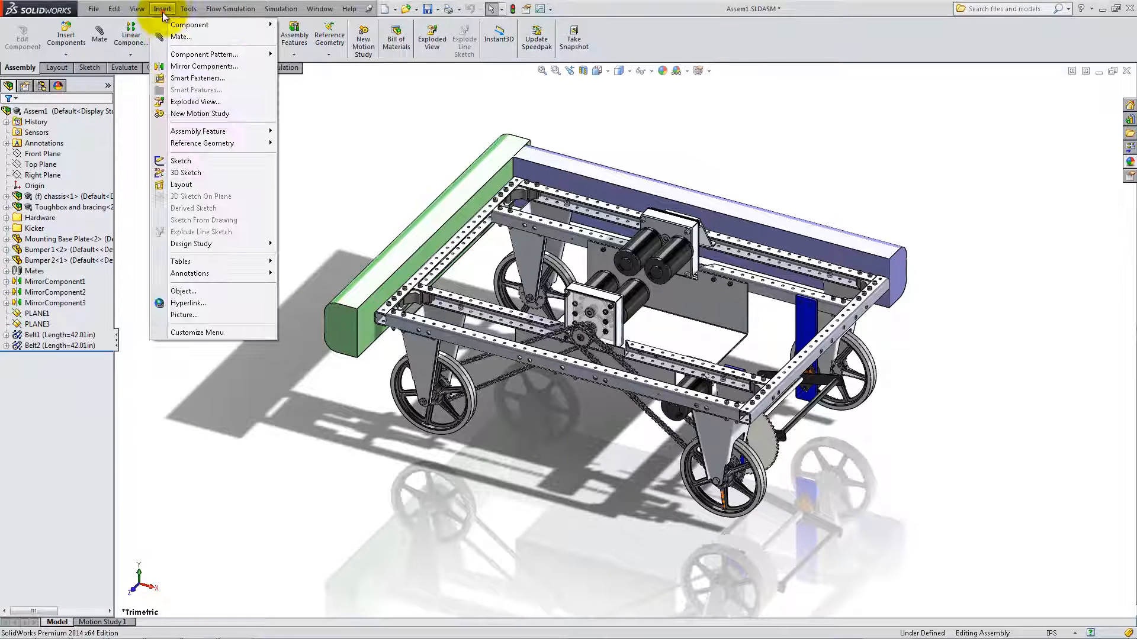
click(177, 66)
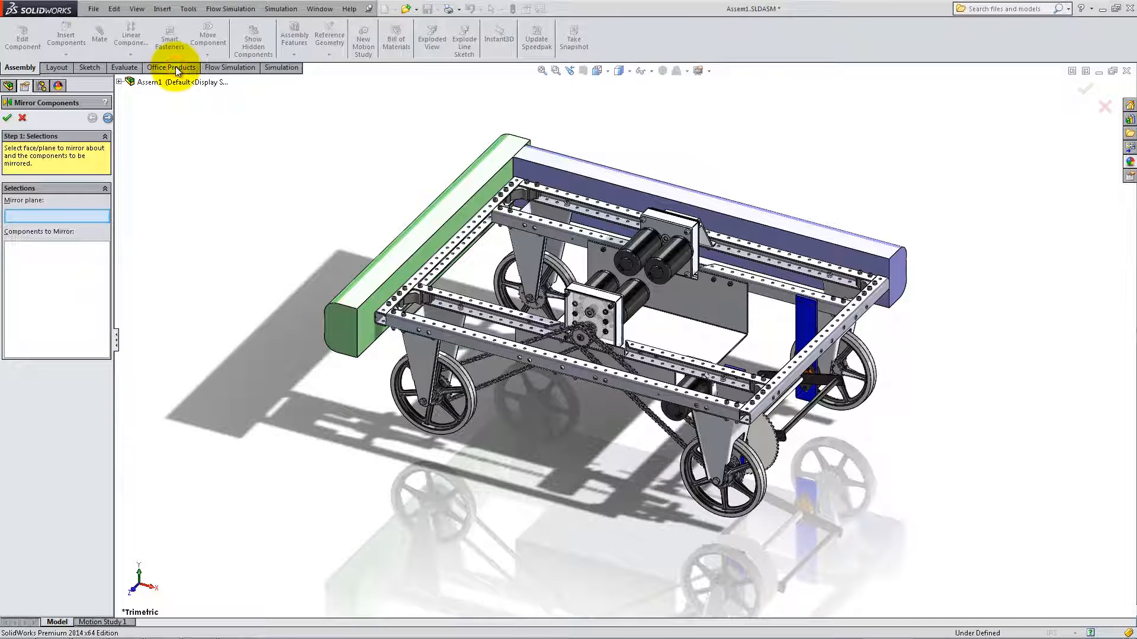
click(120, 82)
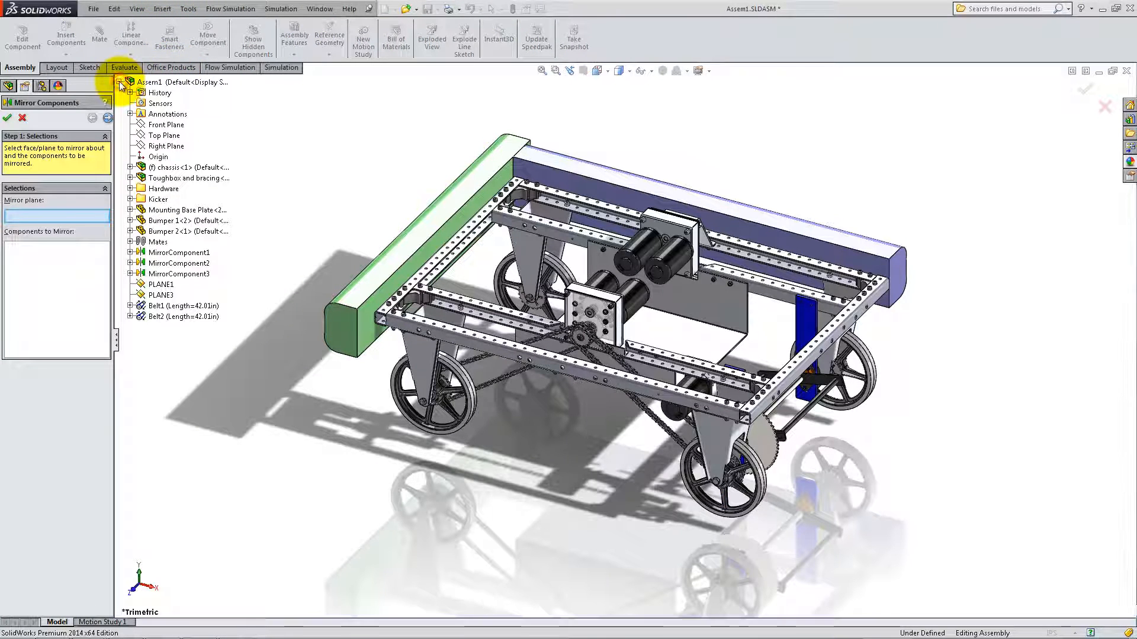
click(130, 168)
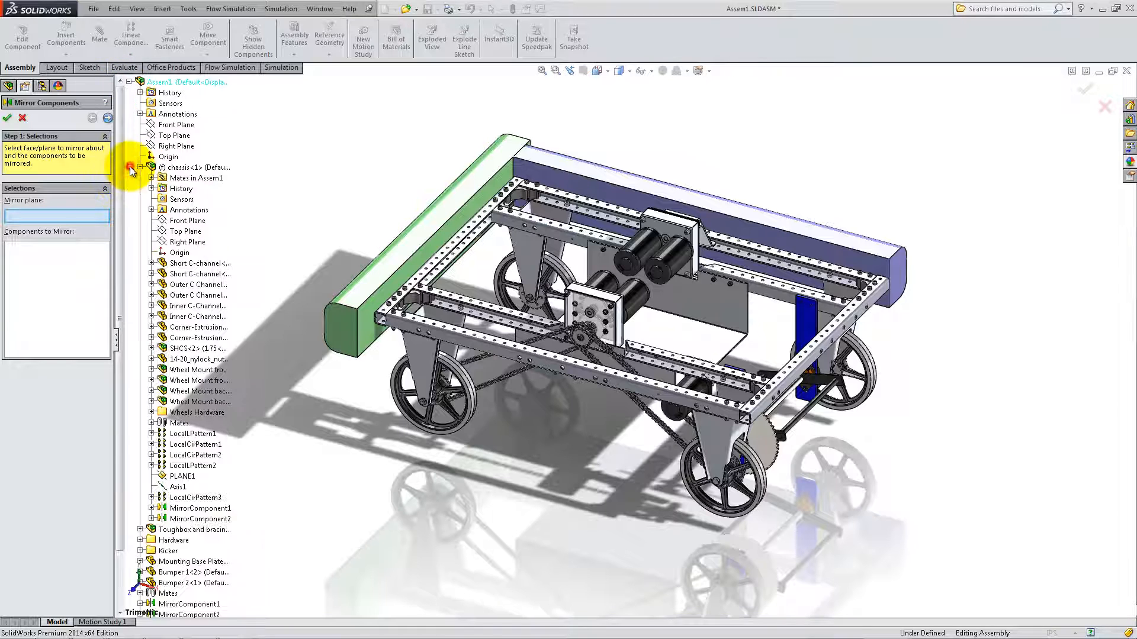
click(171, 477)
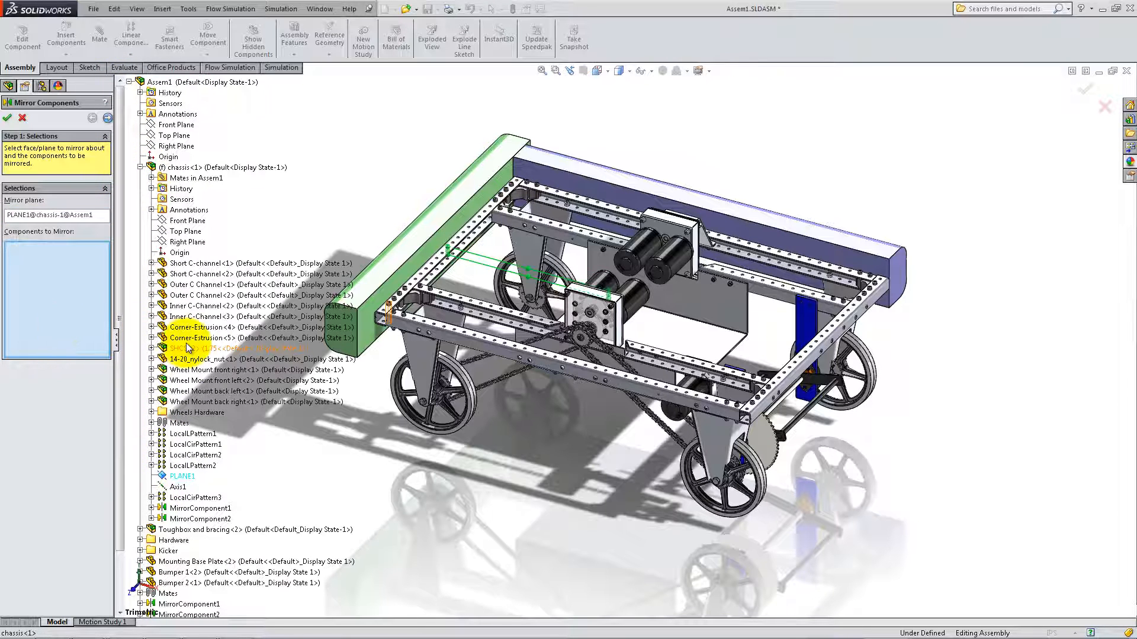
click(140, 167)
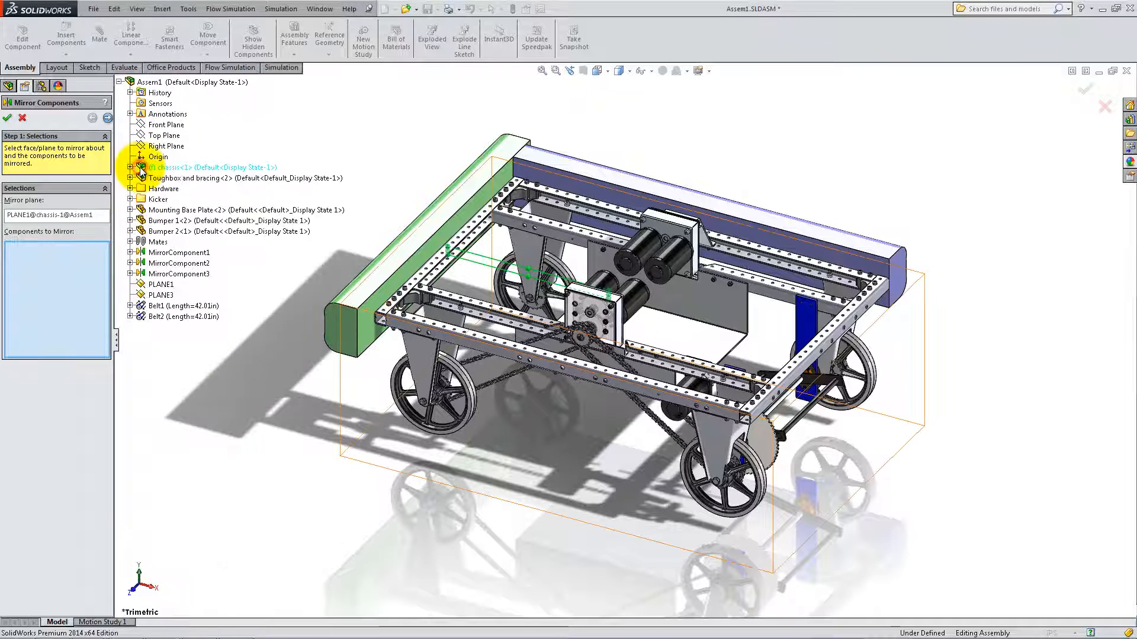
click(130, 306)
click(153, 327)
click(130, 337)
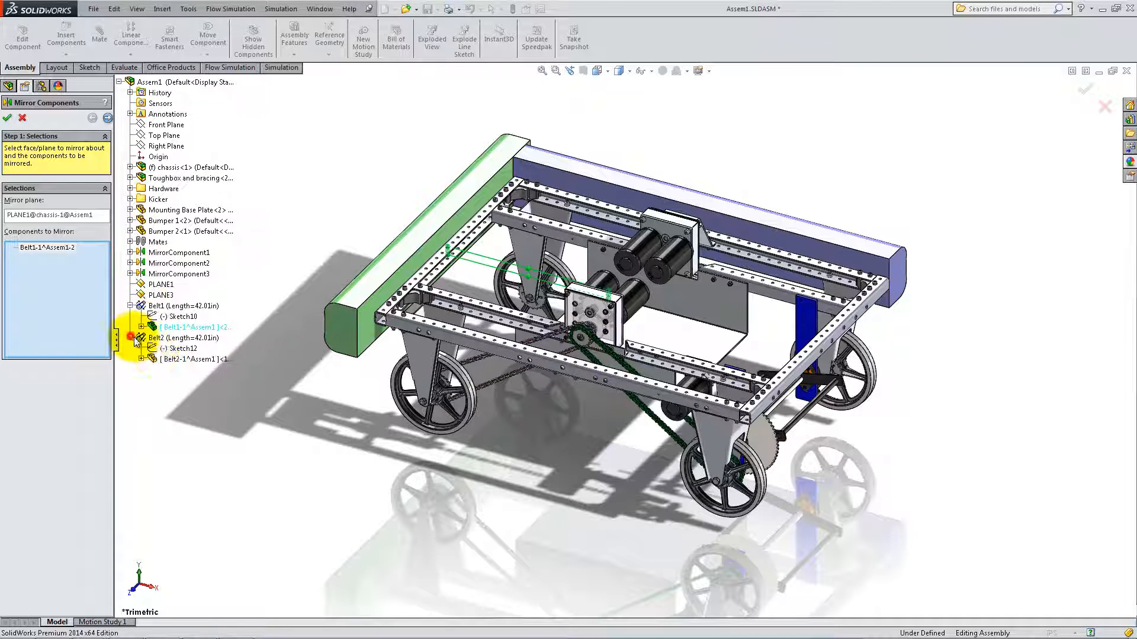
click(153, 359)
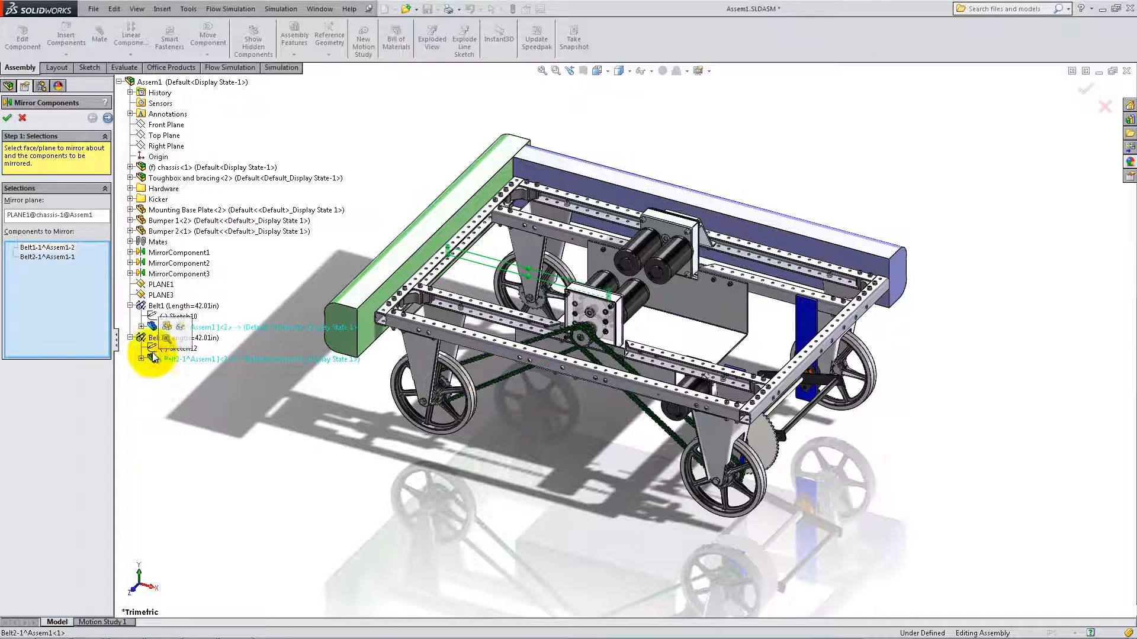
click(12, 122)
key(space)
click(130, 231)
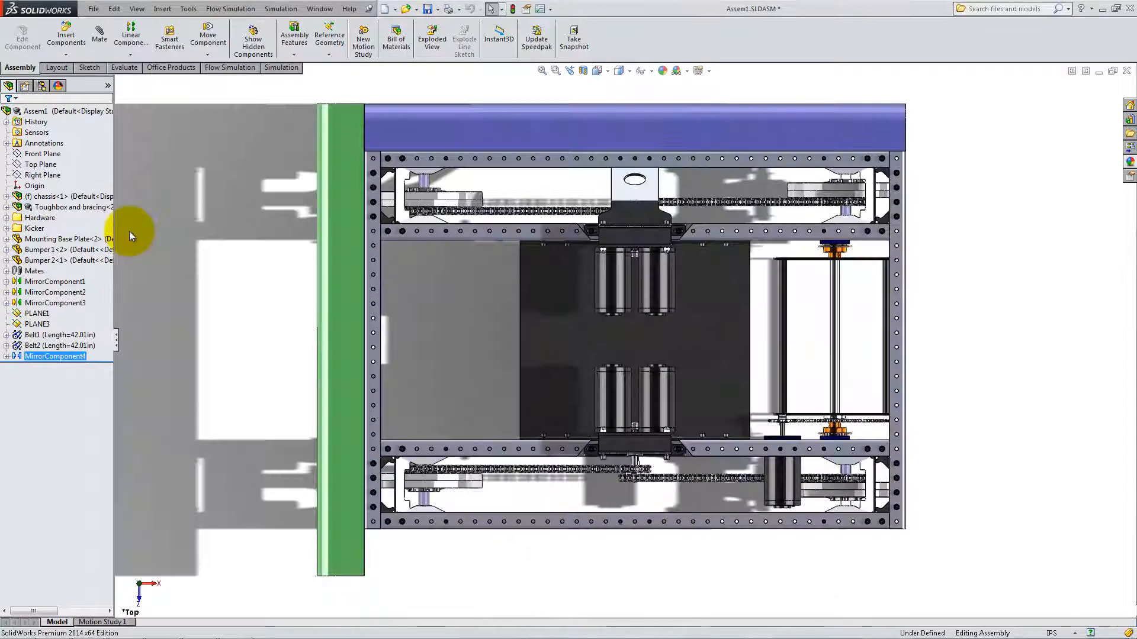
- Hide the T Brace of the mirrored Toughbox to inspect the mirrored chains from above, and set the assembly to the Trimetric view
right_click(621, 180)
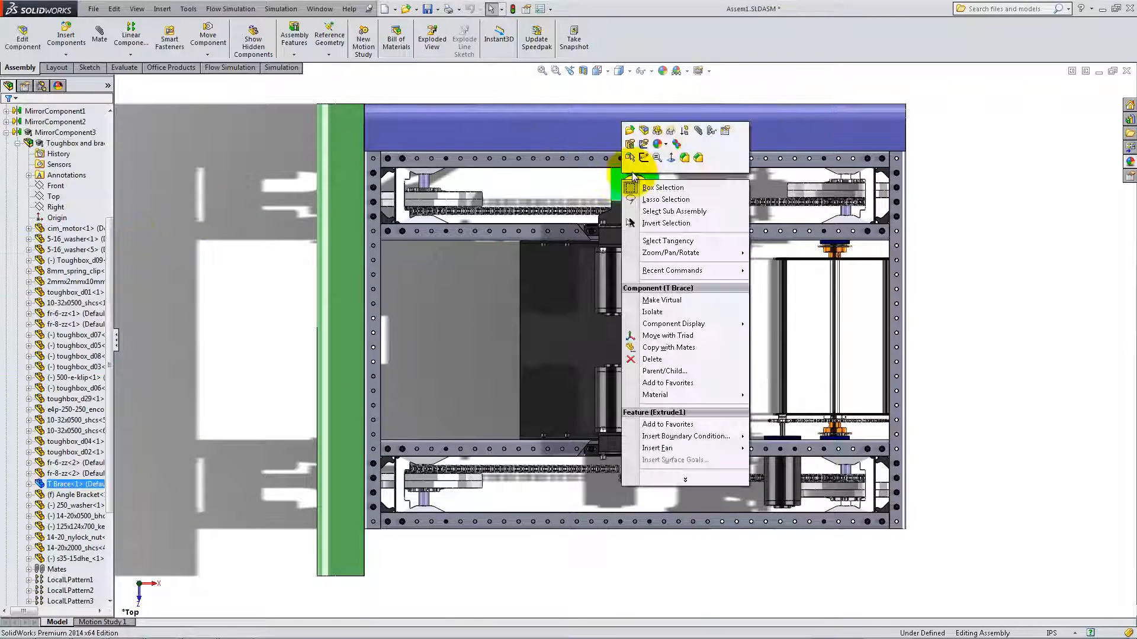
click(671, 131)
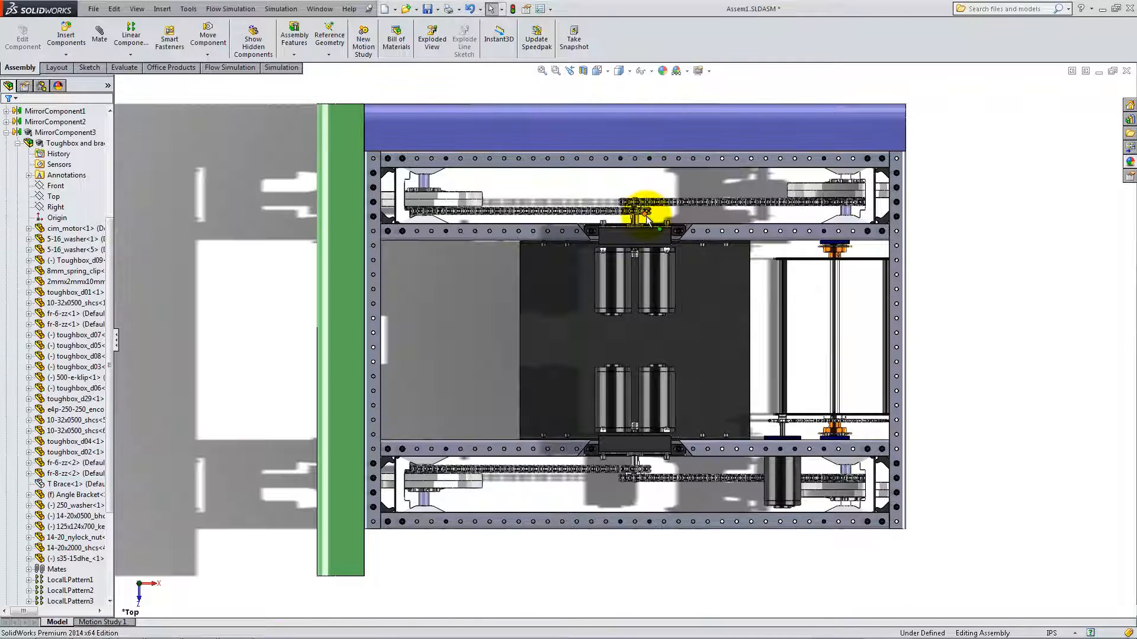
scroll(646, 219, down, 5)
scroll(645, 219, up, 7)
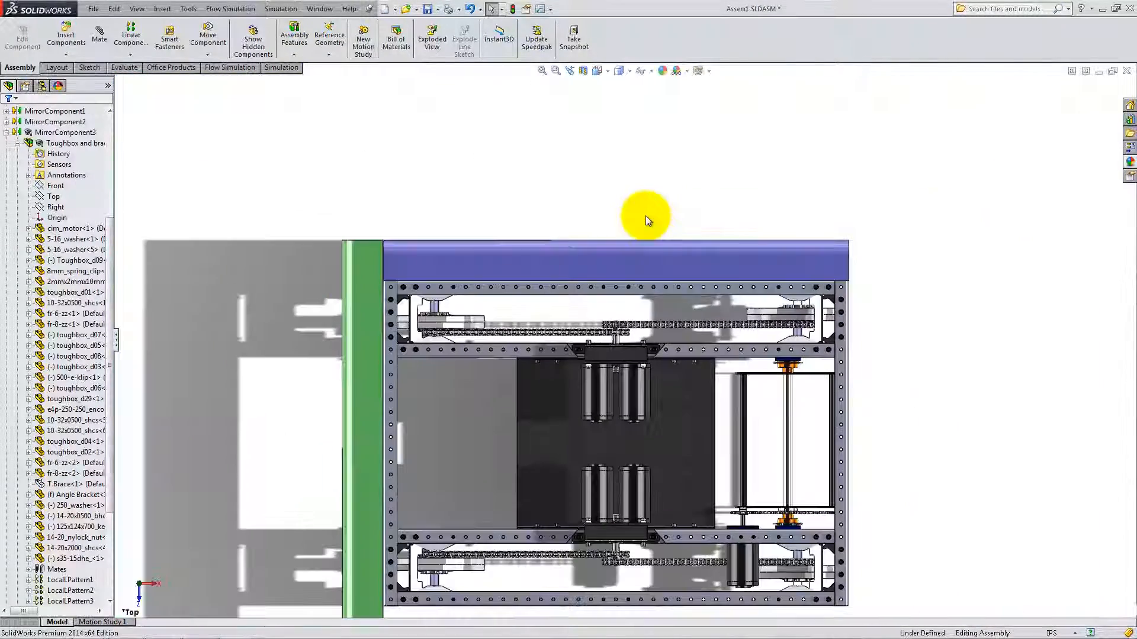
key(space)
click(709, 217)
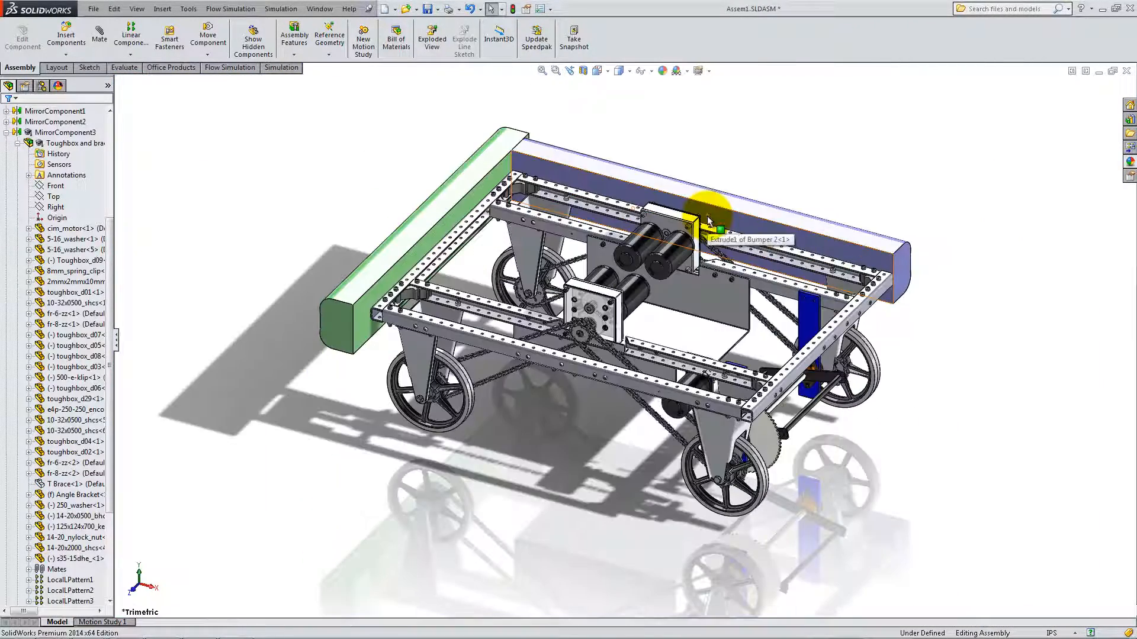
- Show the hidden T Brace of the mirrored Toughbox subassembly under MirrorComponent3 and collapse that feature in the tree
right_click(65, 484)
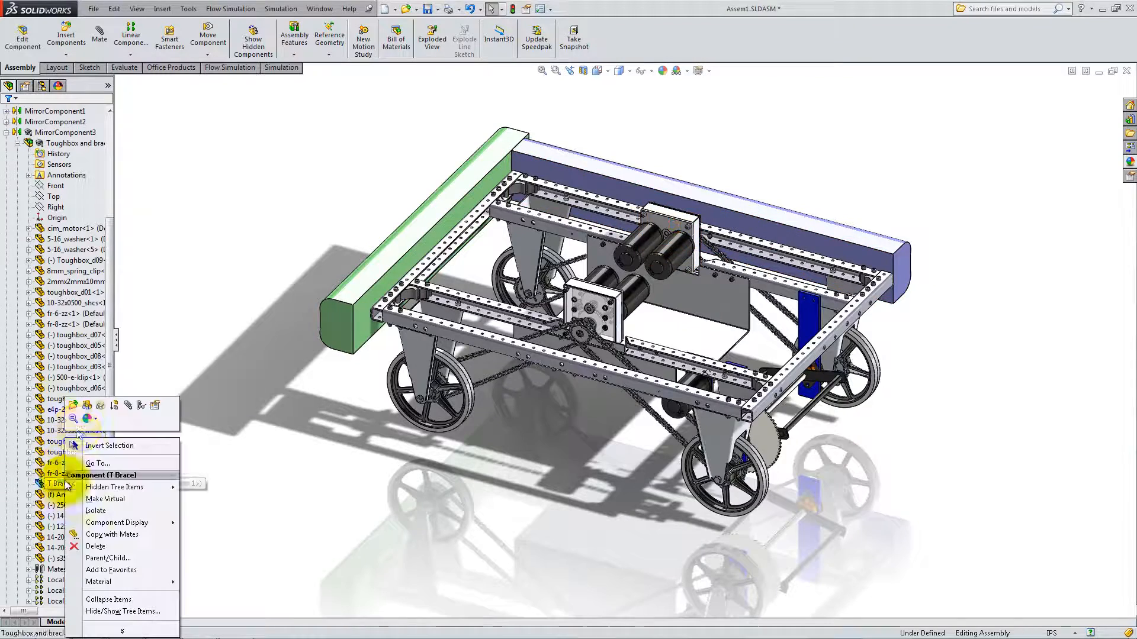
click(99, 406)
click(17, 144)
click(7, 303)
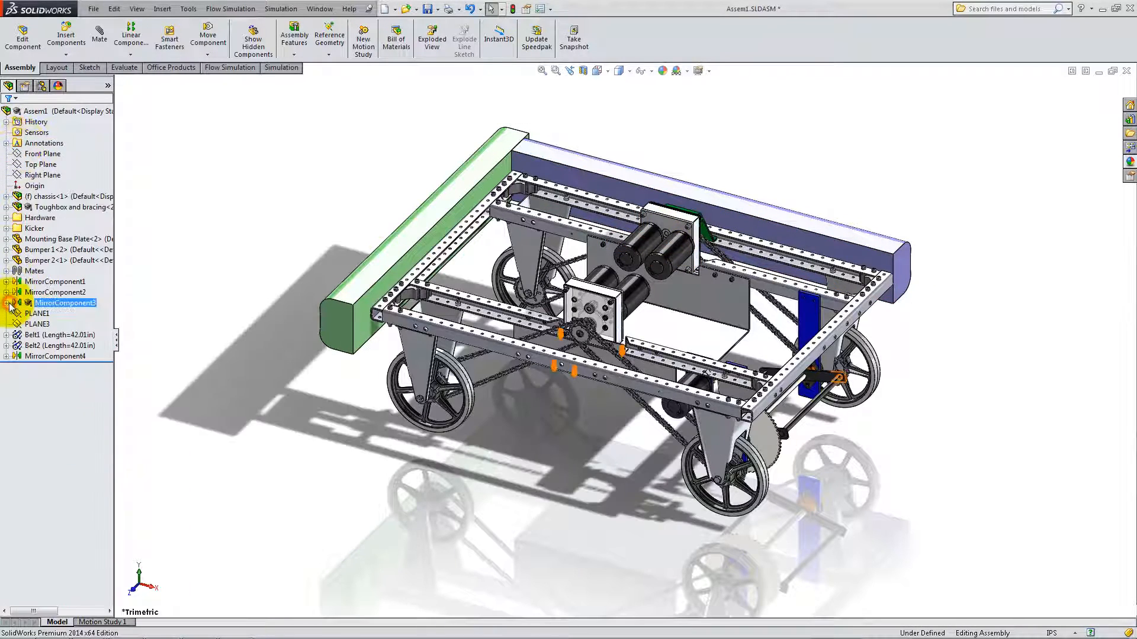
- Show the hidden T Brace inside the original Toughbox and bracing subassembly, and collapse that subassembly in the tree
click(7, 207)
right_click(58, 483)
click(75, 407)
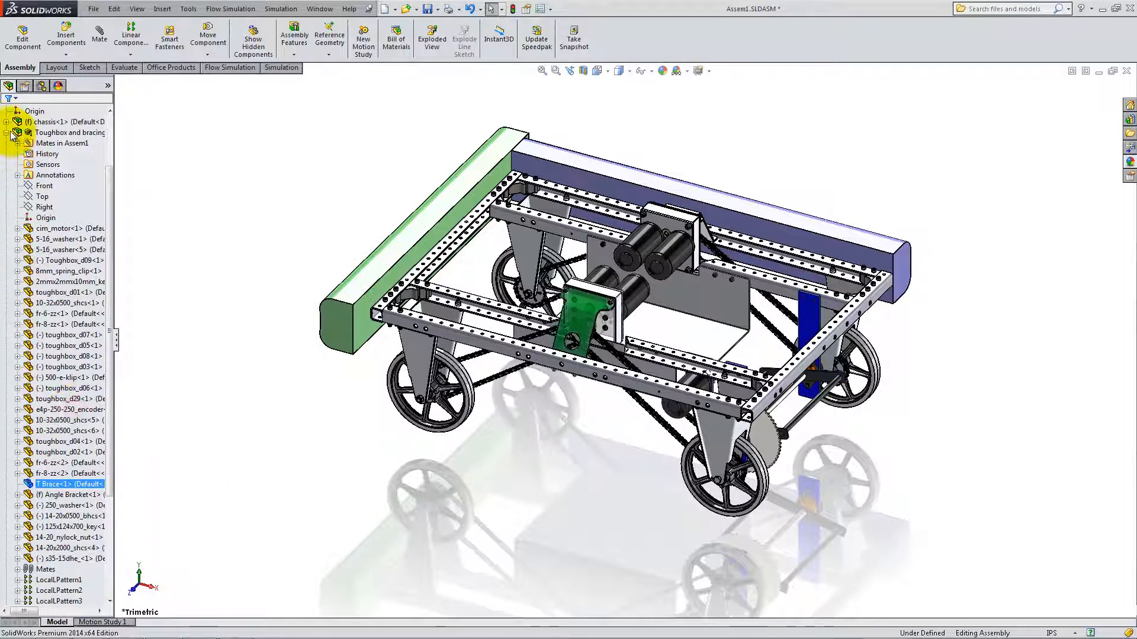
click(8, 133)
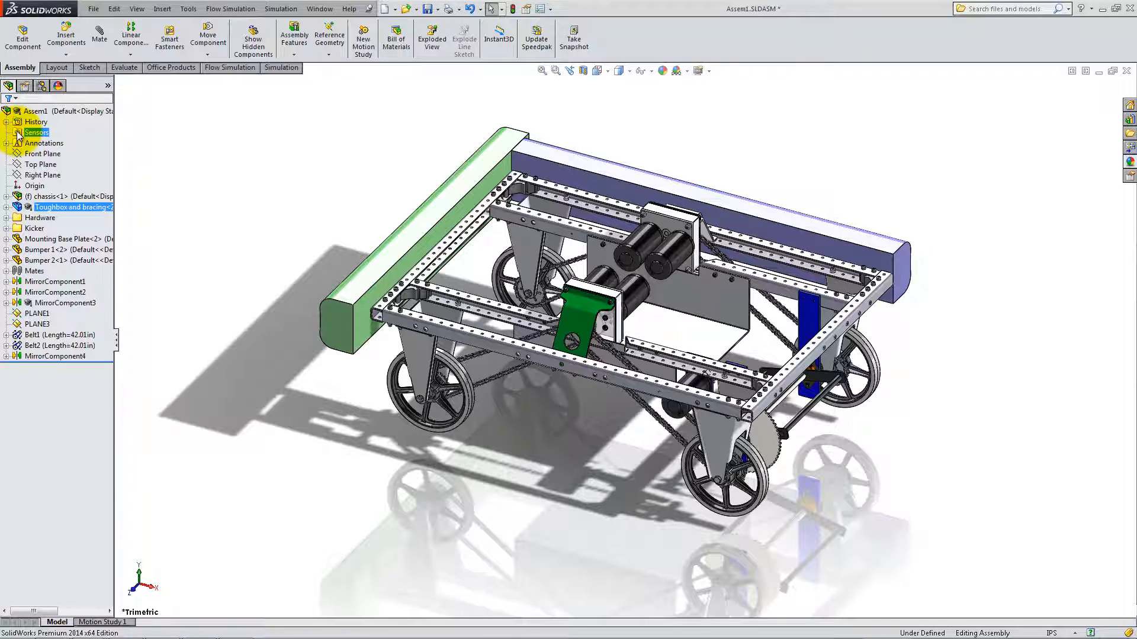